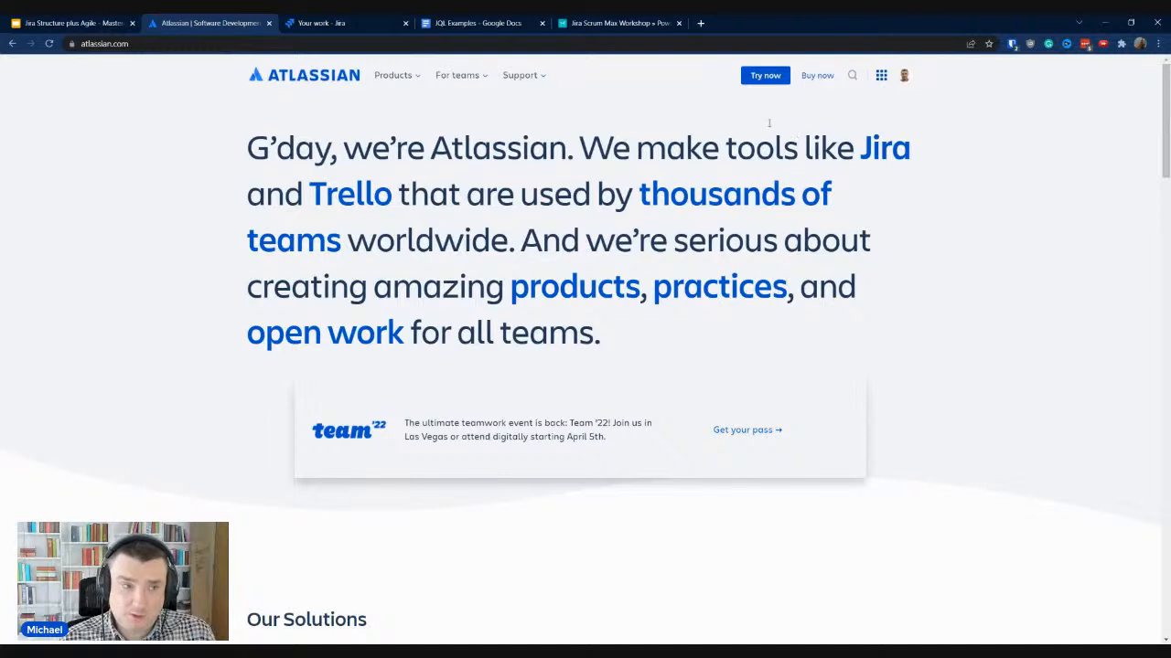
Open the free cloud sign-up for Jira Software from Atlassian's product trial page and view the second-product options
click(174, 42)
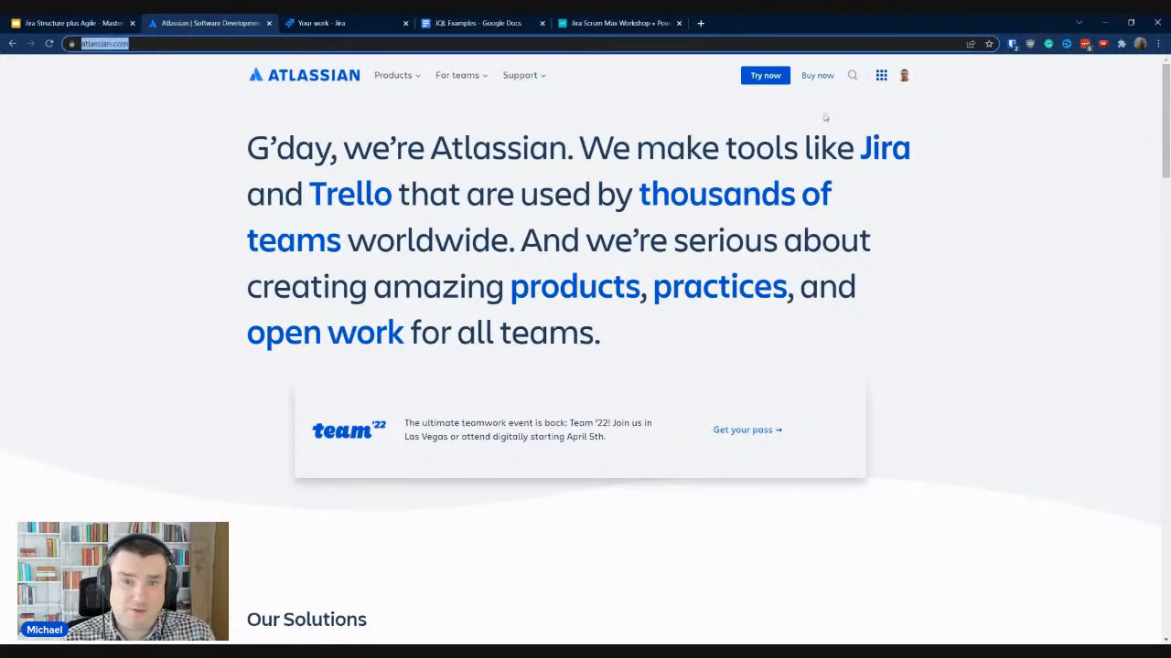
click(764, 77)
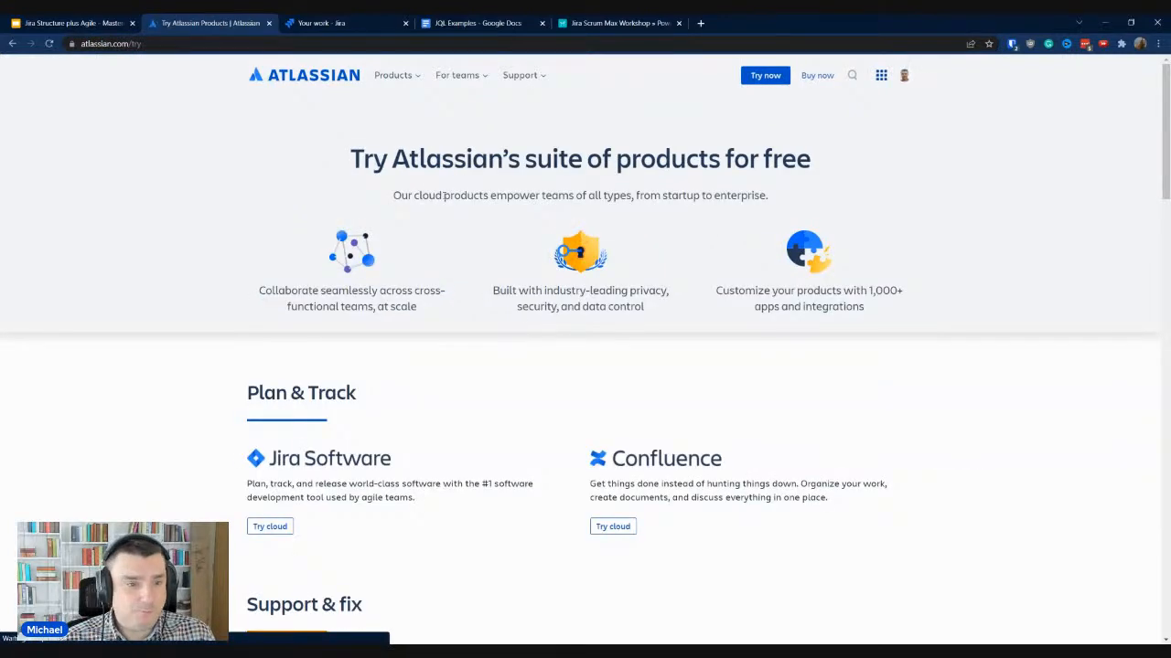
scroll(512, 329, down, 3)
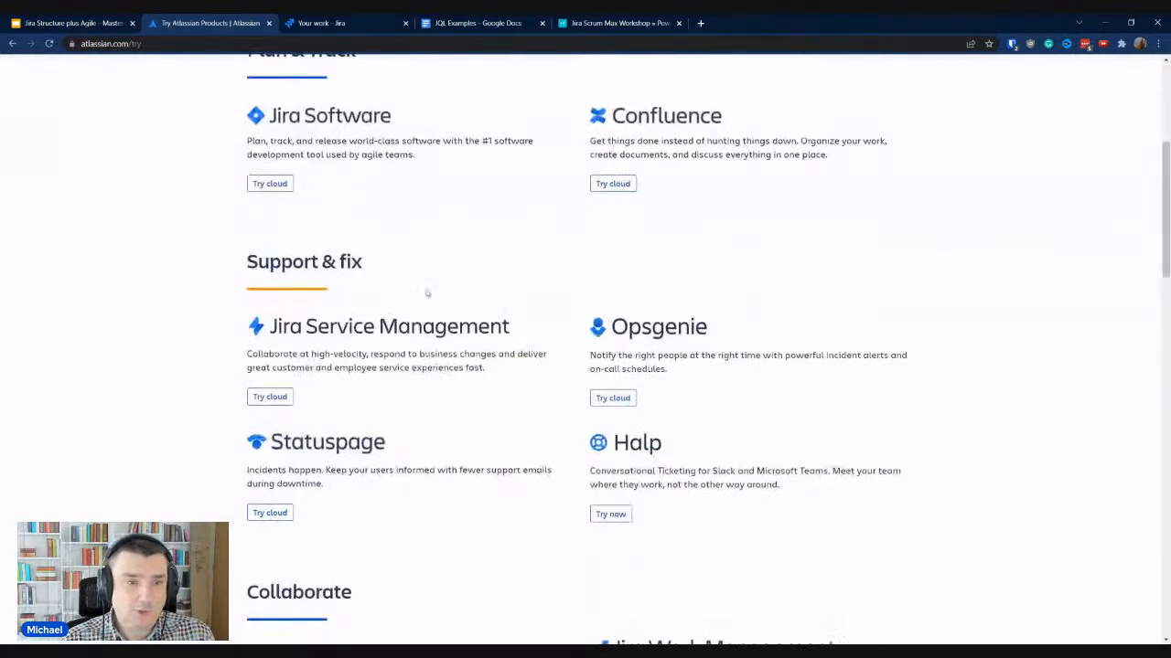
click(271, 184)
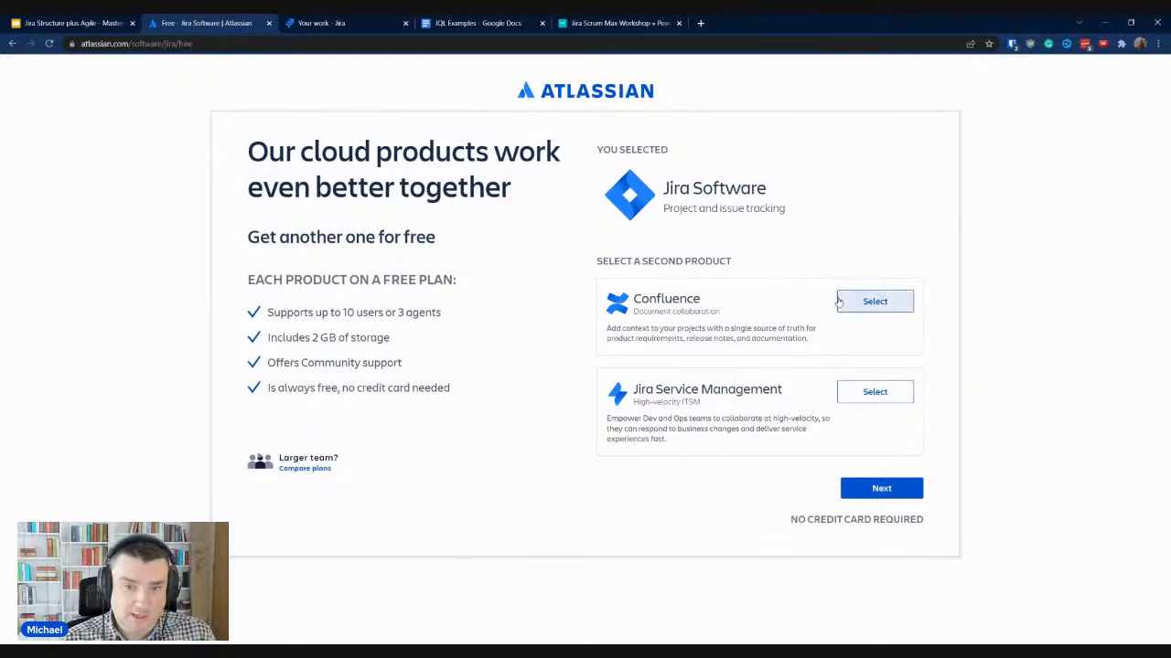
click(840, 302)
click(840, 303)
click(840, 304)
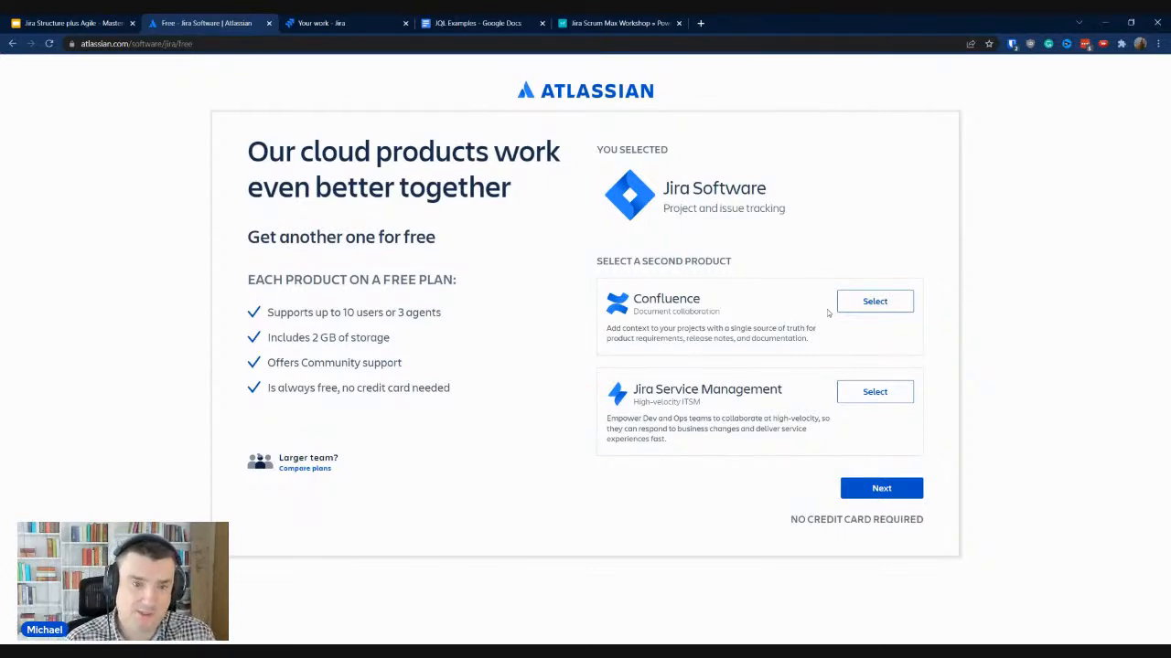
Go back to the Atlassian homepage and open the overview of all products
click(12, 44)
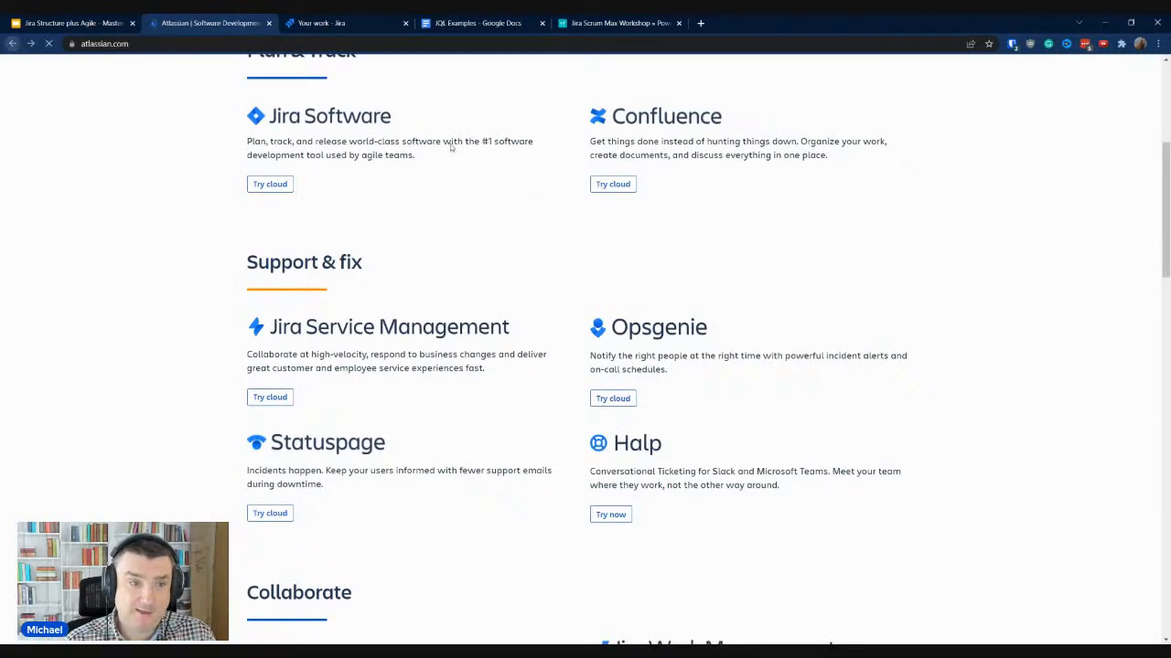
click(398, 75)
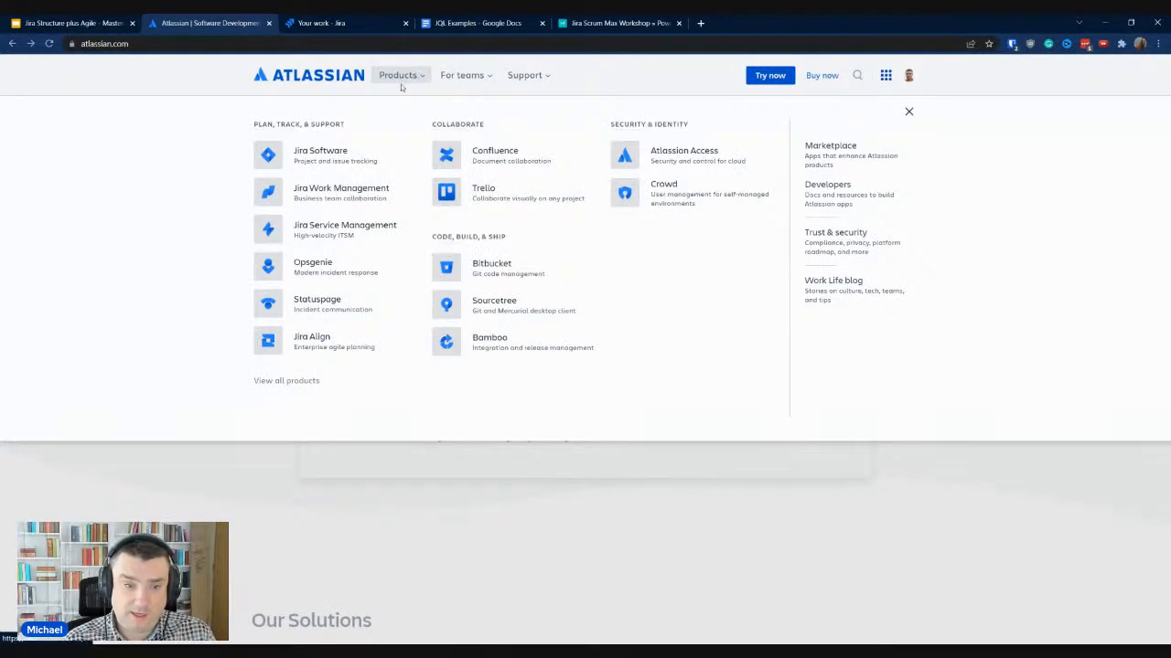
click(287, 383)
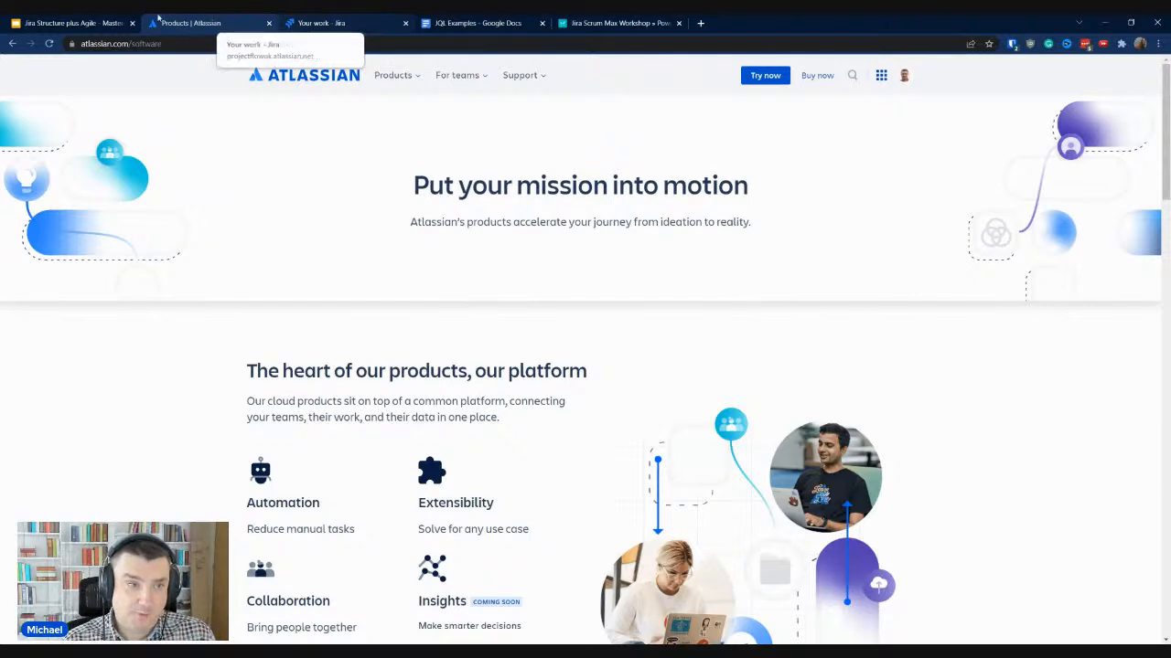
Switch to the Jira site's Your work page and start creating a new project
click(315, 24)
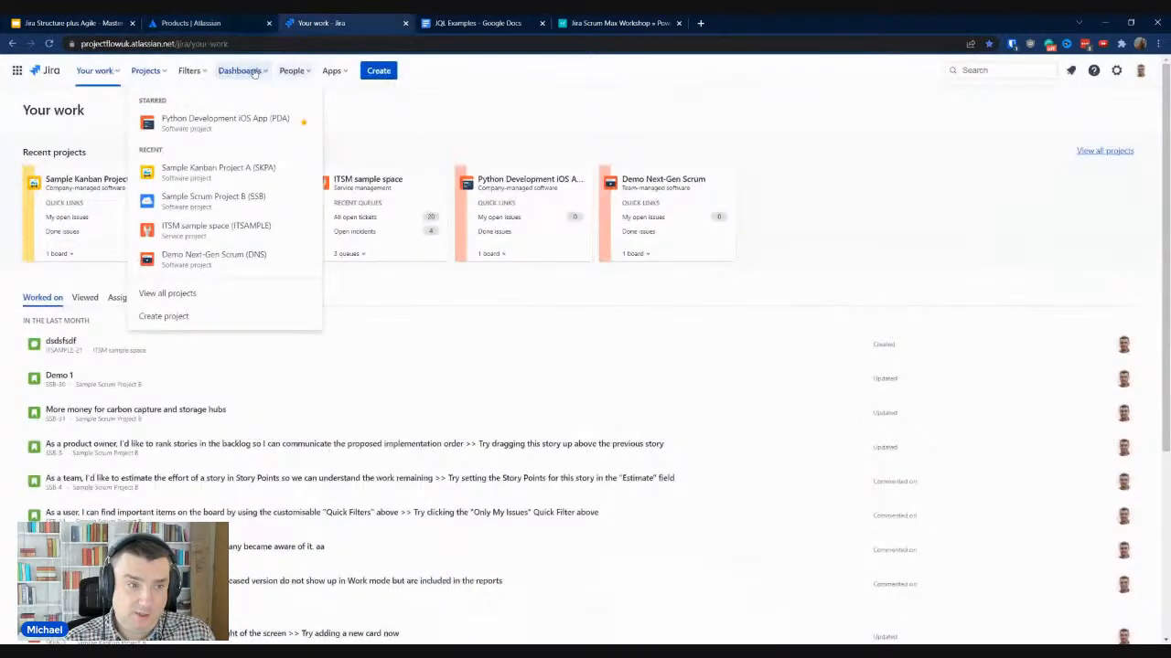
click(552, 124)
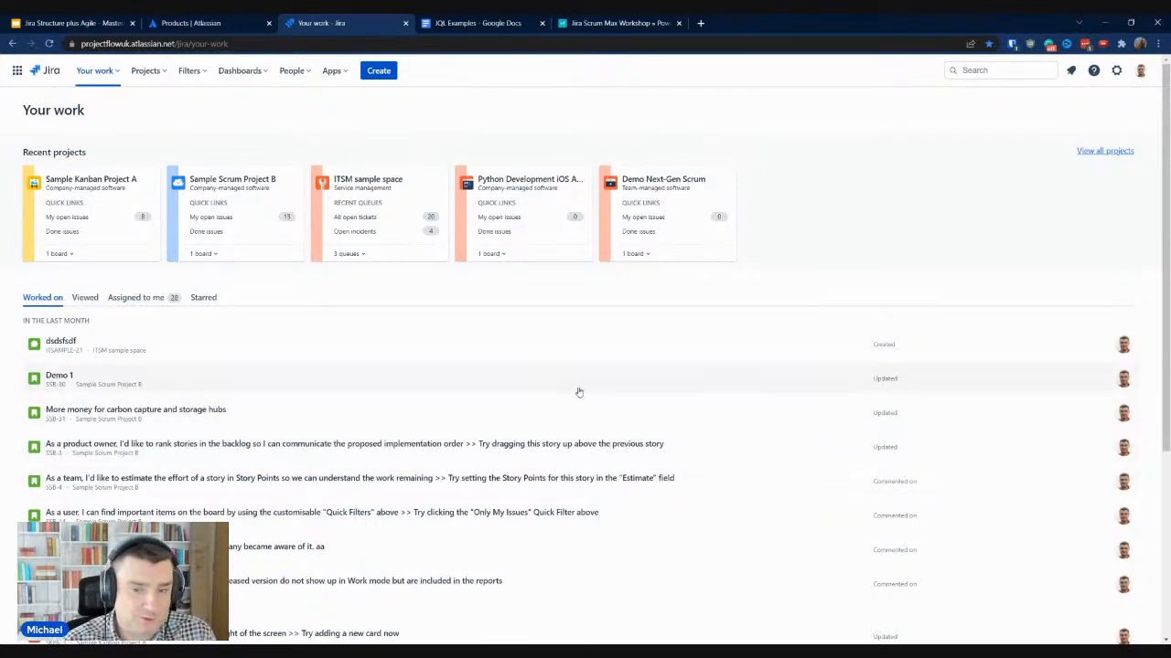
click(156, 78)
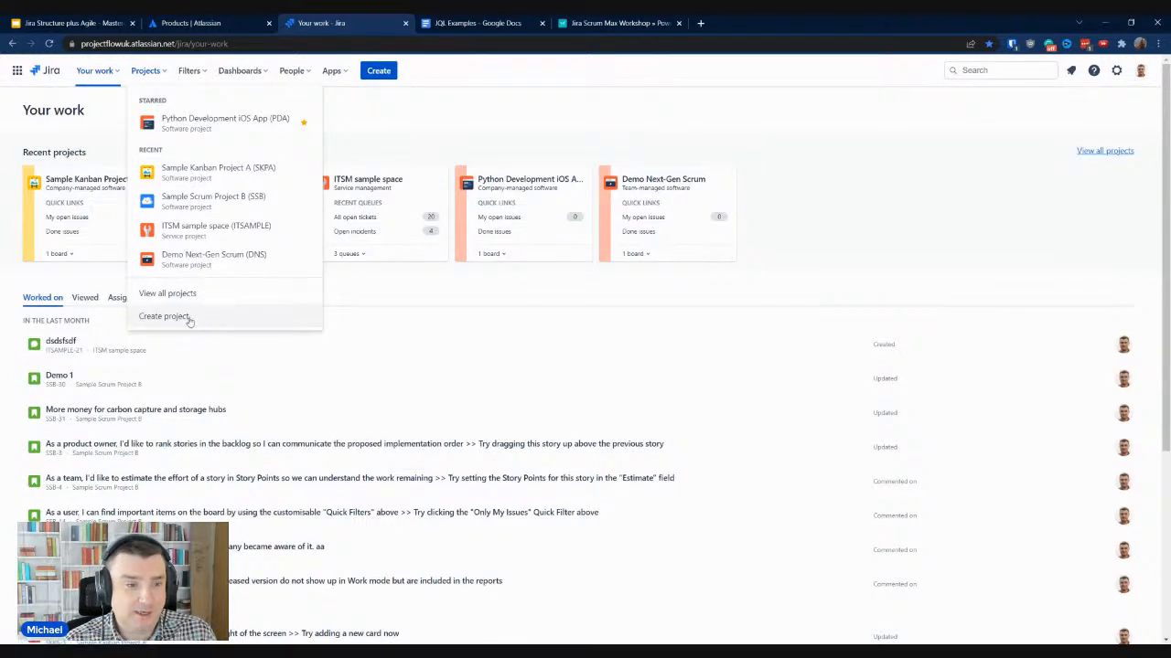
click(443, 100)
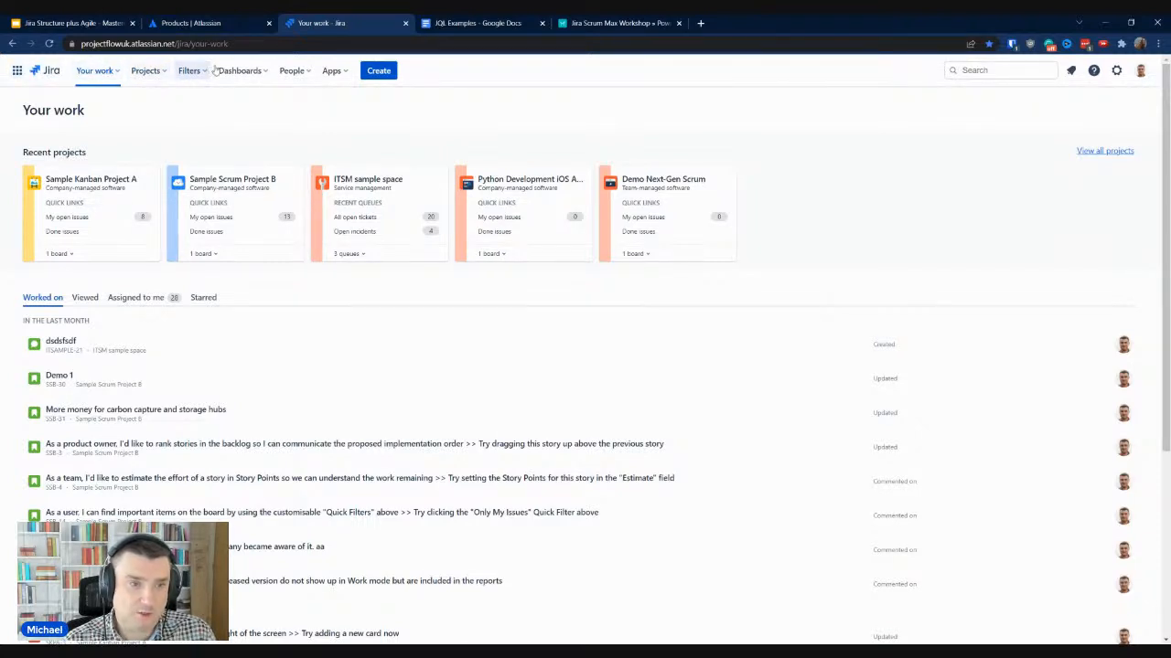
click(147, 72)
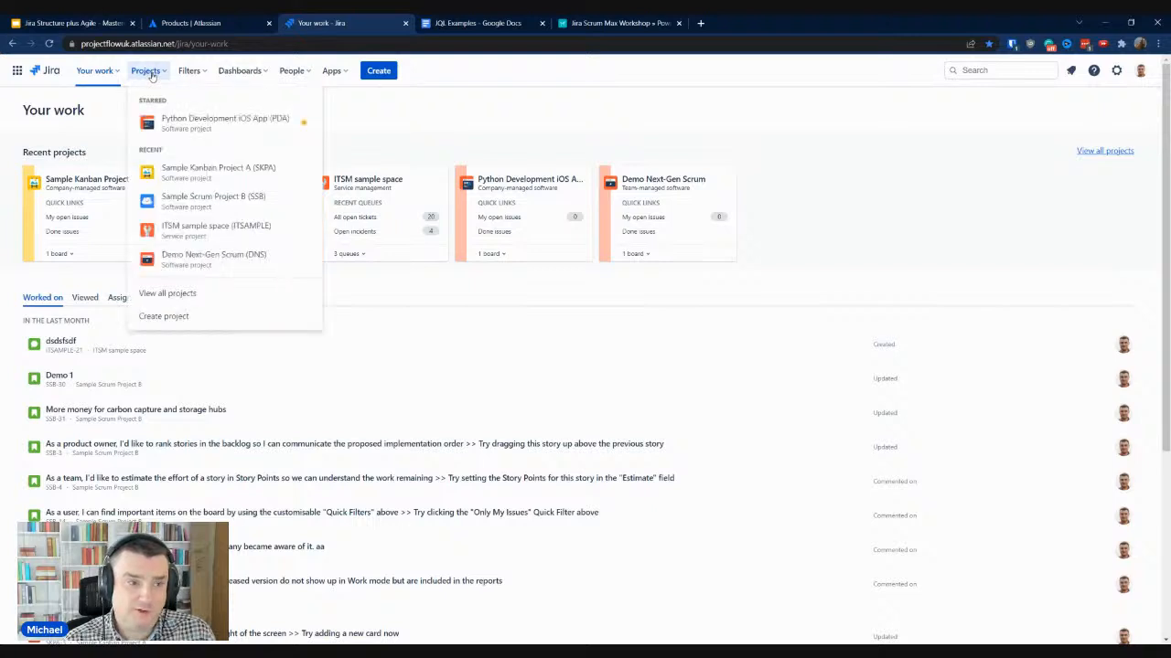
click(167, 316)
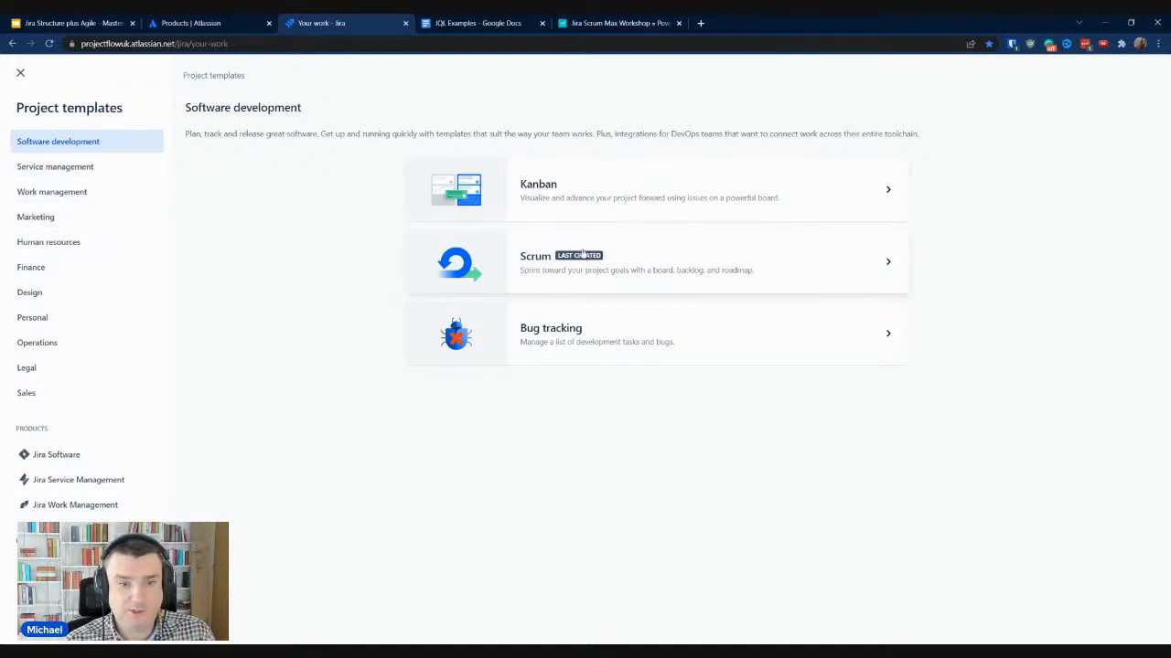
Review the Scrum software development template and use it for the new project
click(648, 269)
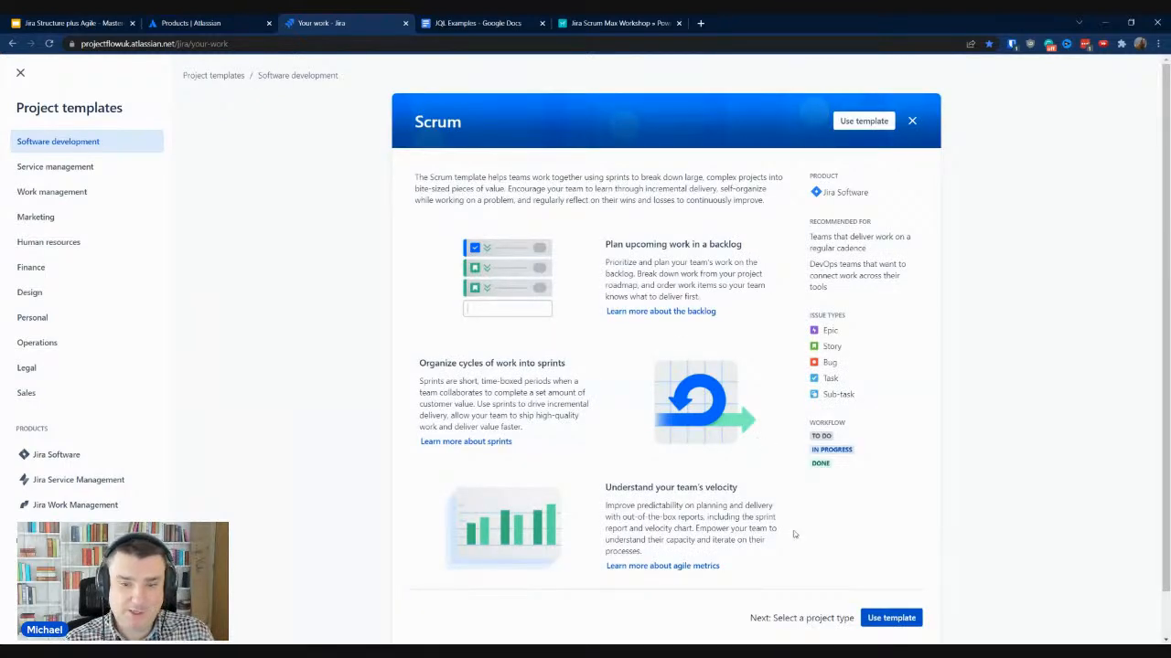
scroll(803, 503, down, 1)
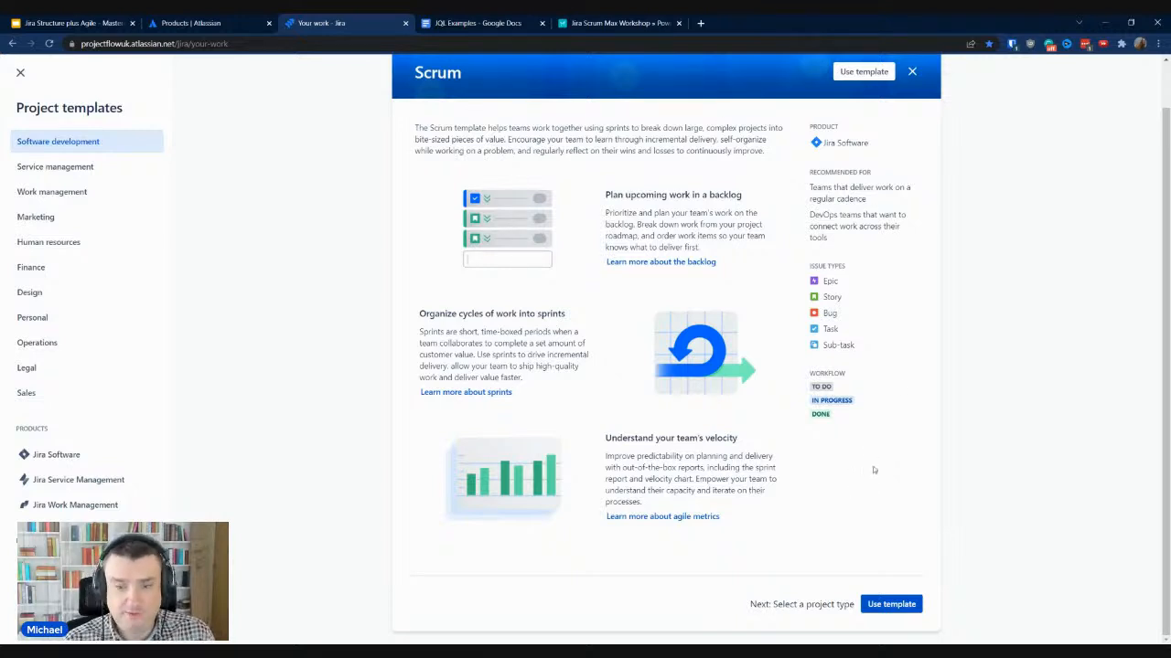
click(892, 605)
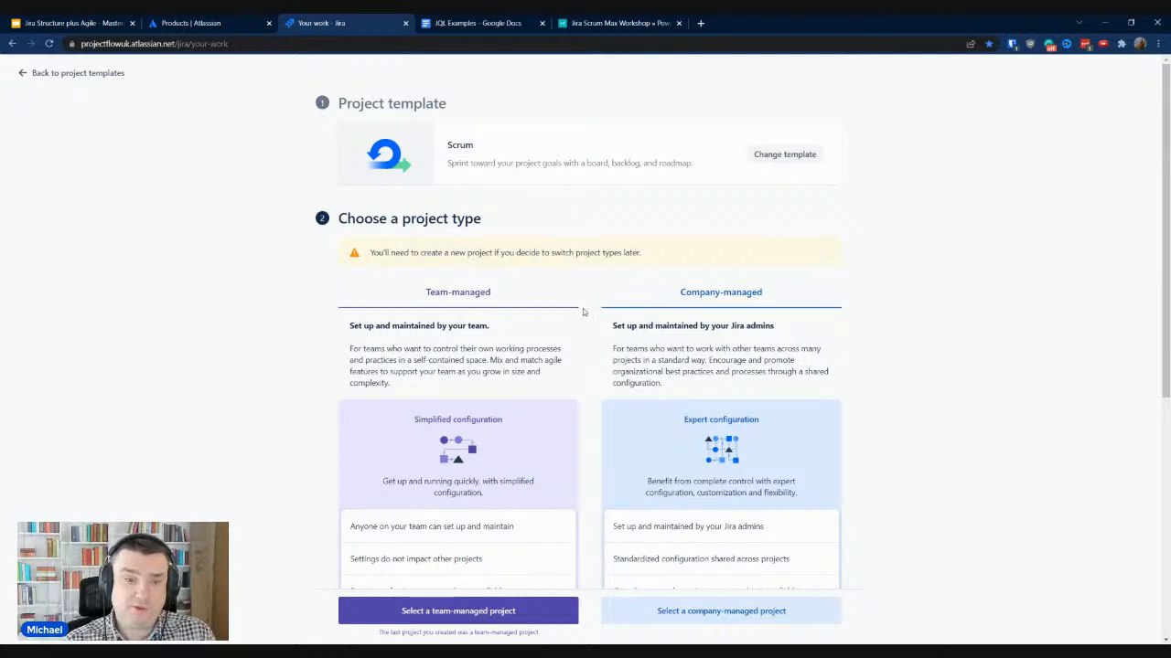
Compare the team-managed and company-managed project types and choose company-managed for the new Scrum project
scroll(582, 313, down, 1)
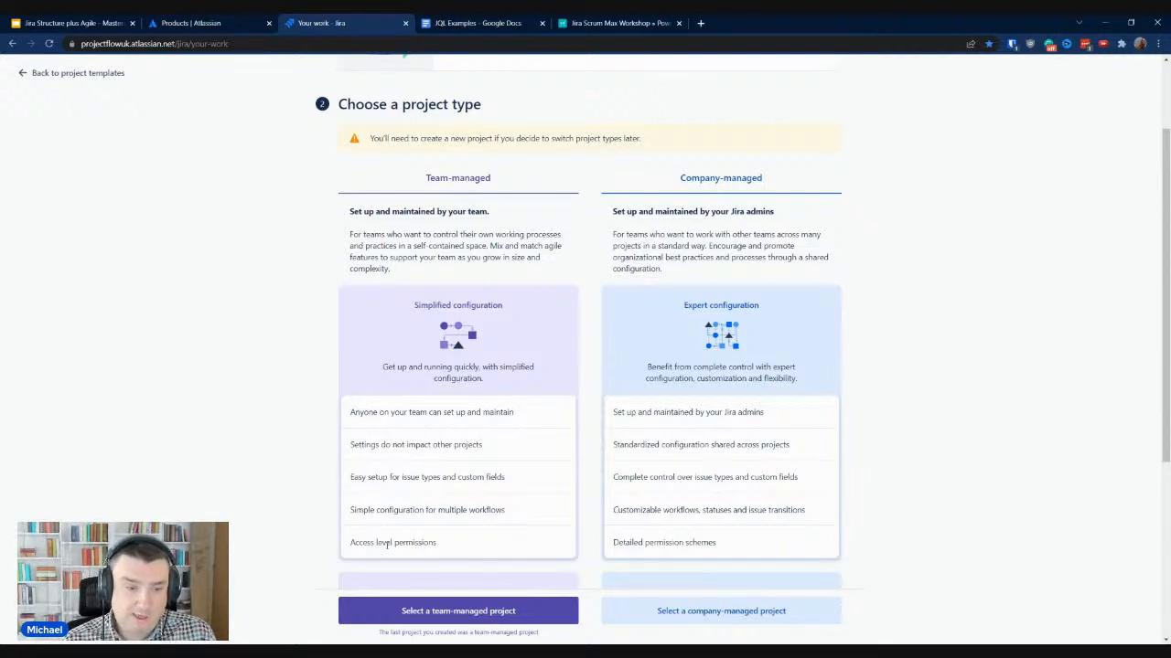
scroll(462, 468, down, 1)
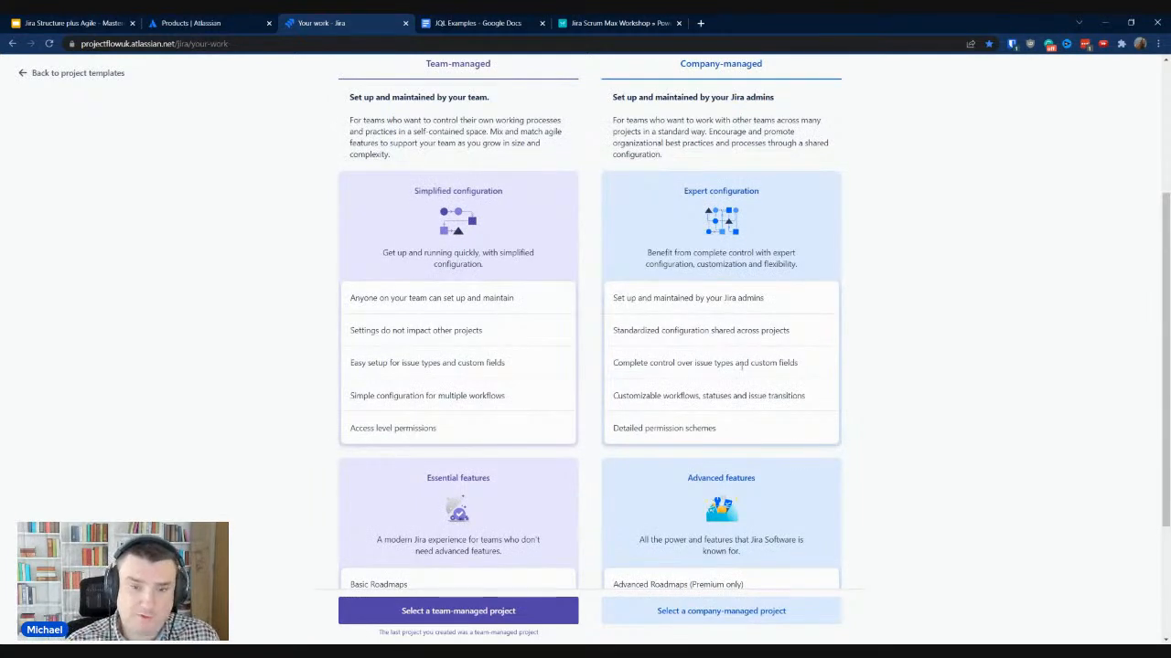
scroll(723, 306, down, 2)
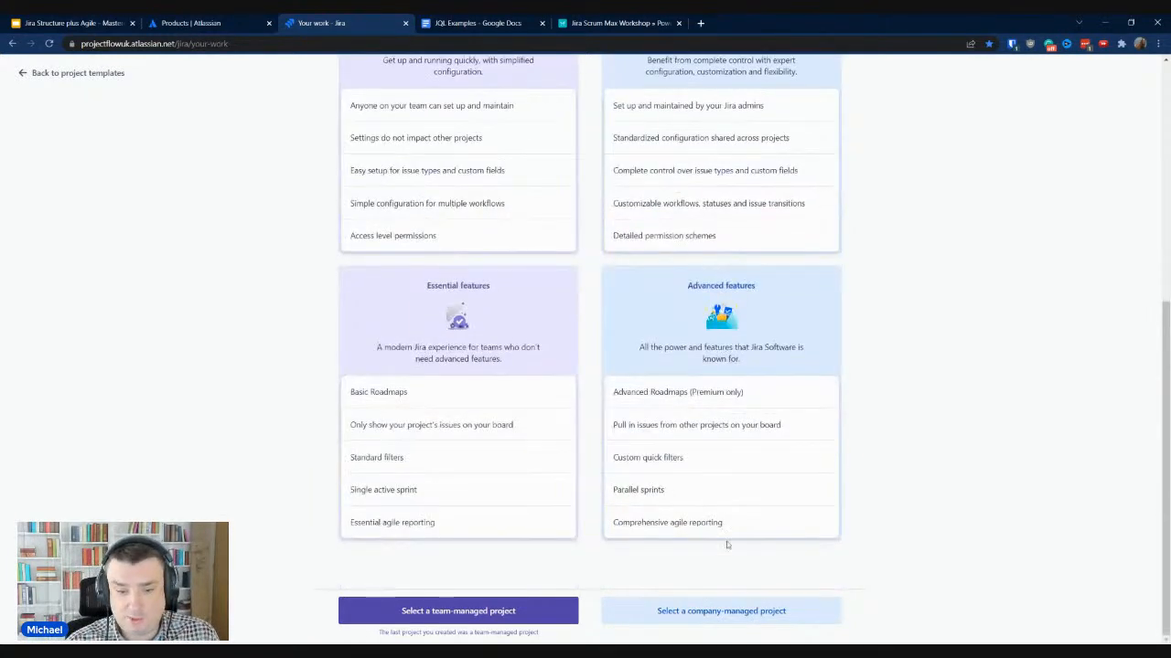
click(714, 618)
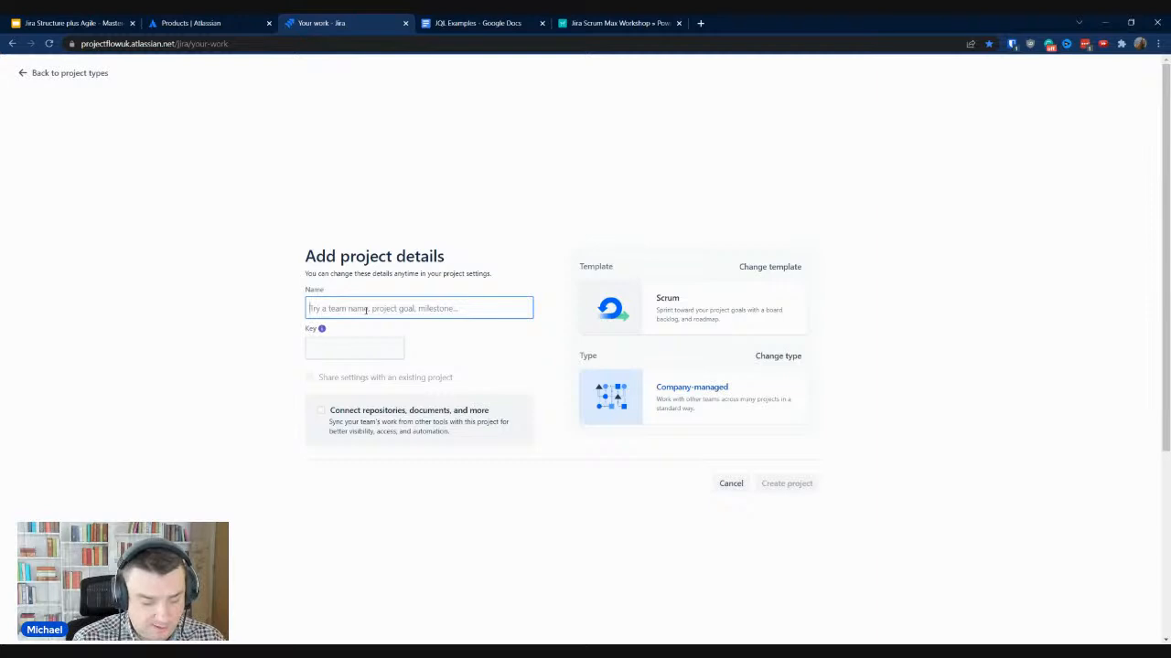
Name the project with the presenter's first name followed by "Demo Scrum Presentation", correcting the spelling, and create it
text(M)
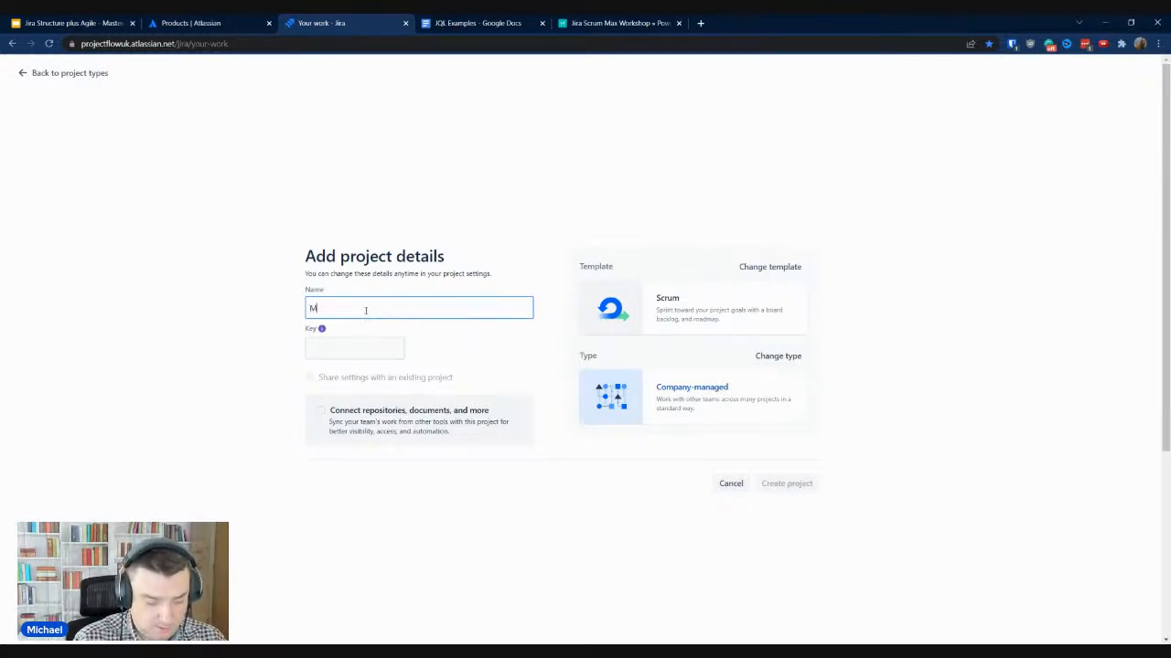
text(ike Demo )
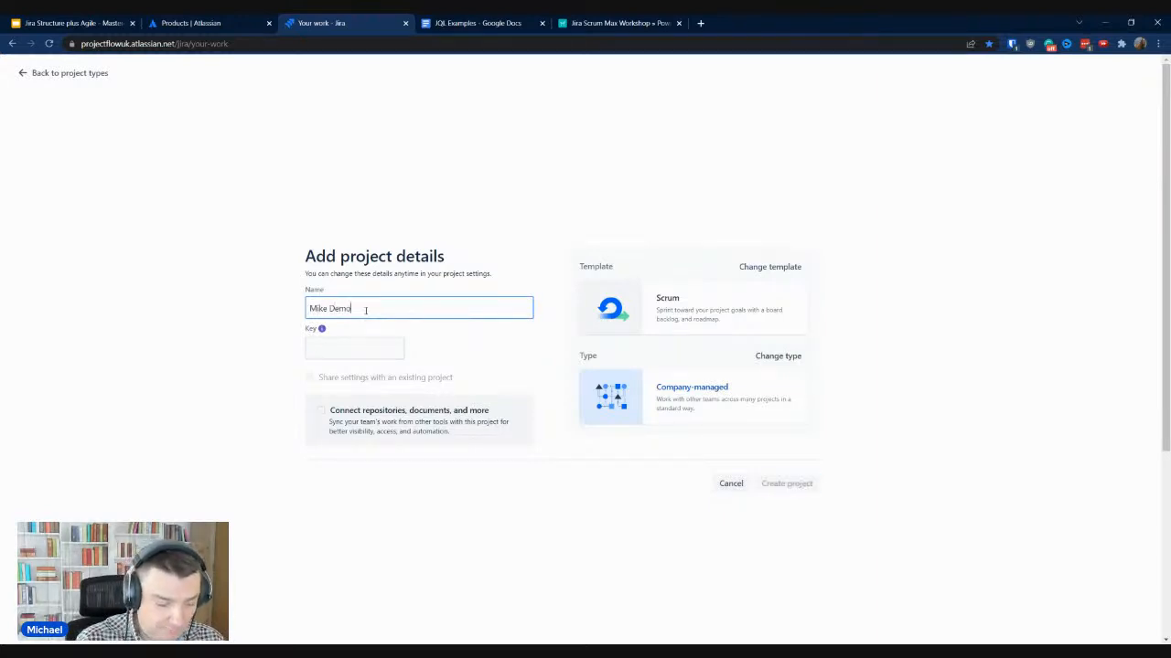
text(Scrum Pr)
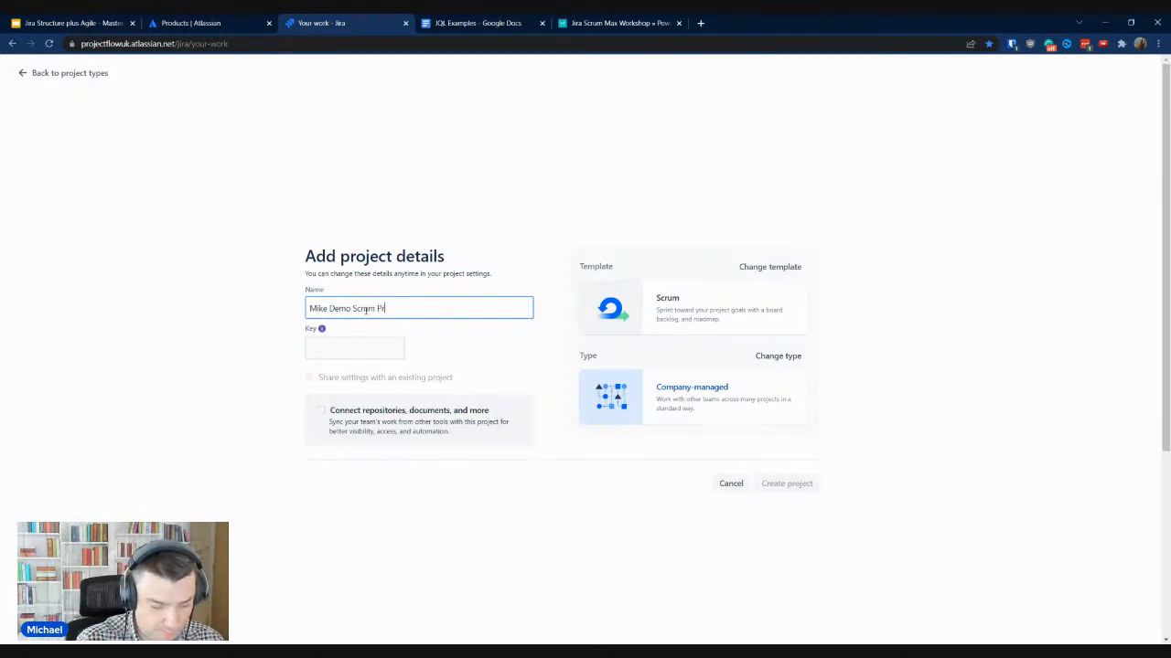
text(esenation)
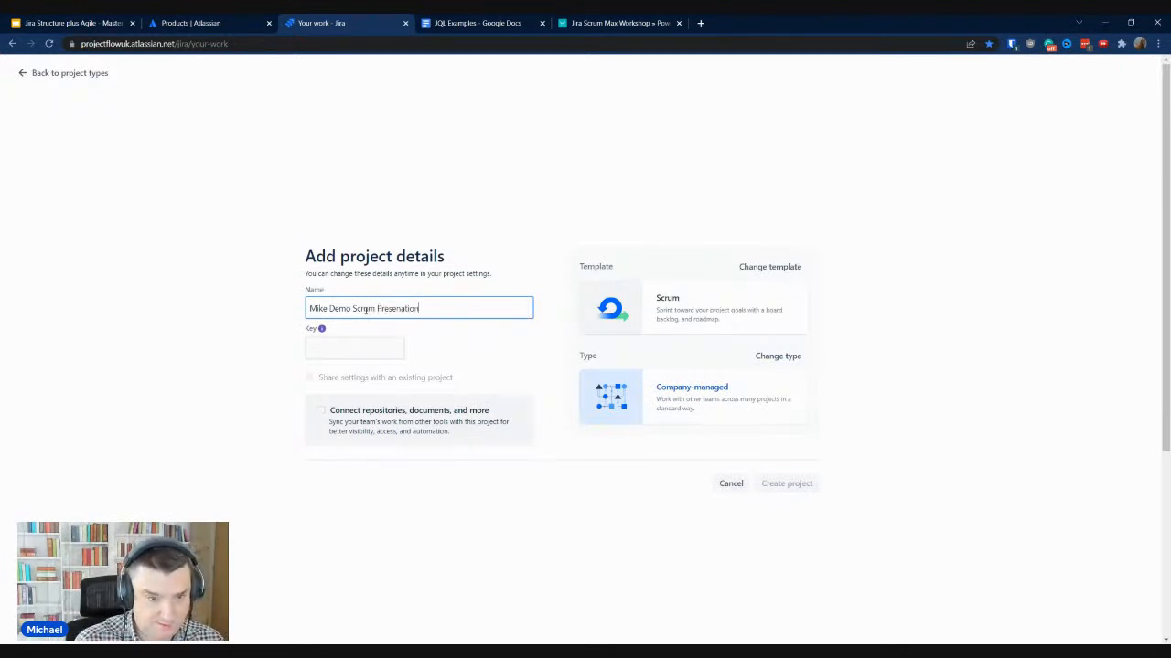
right_click(396, 308)
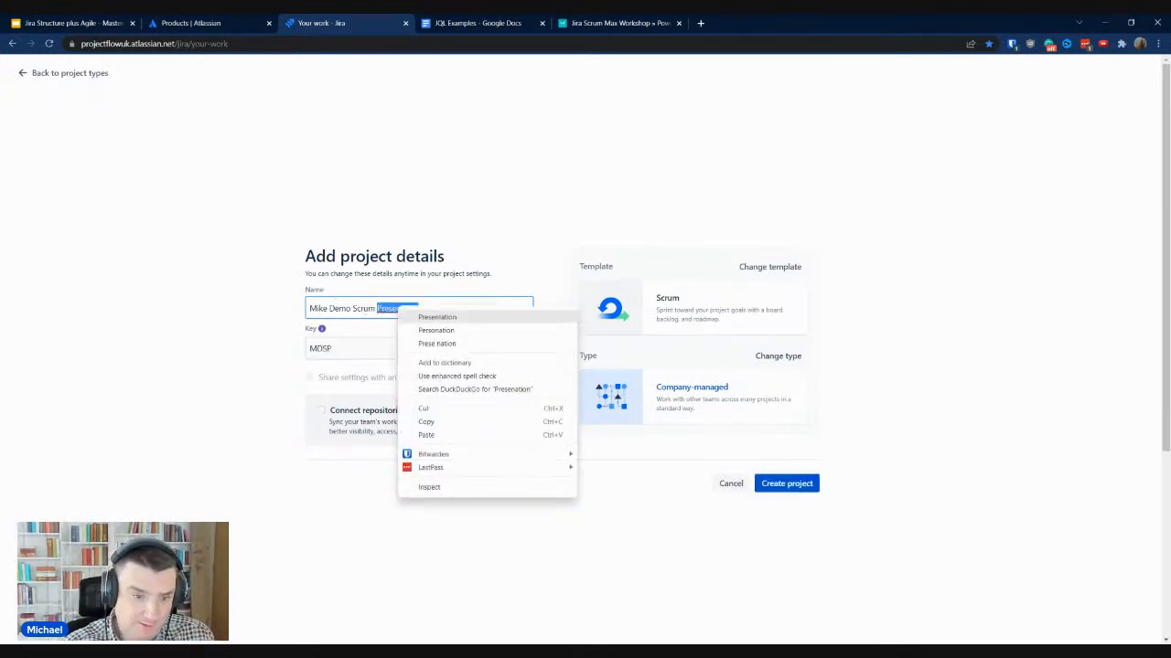
click(416, 316)
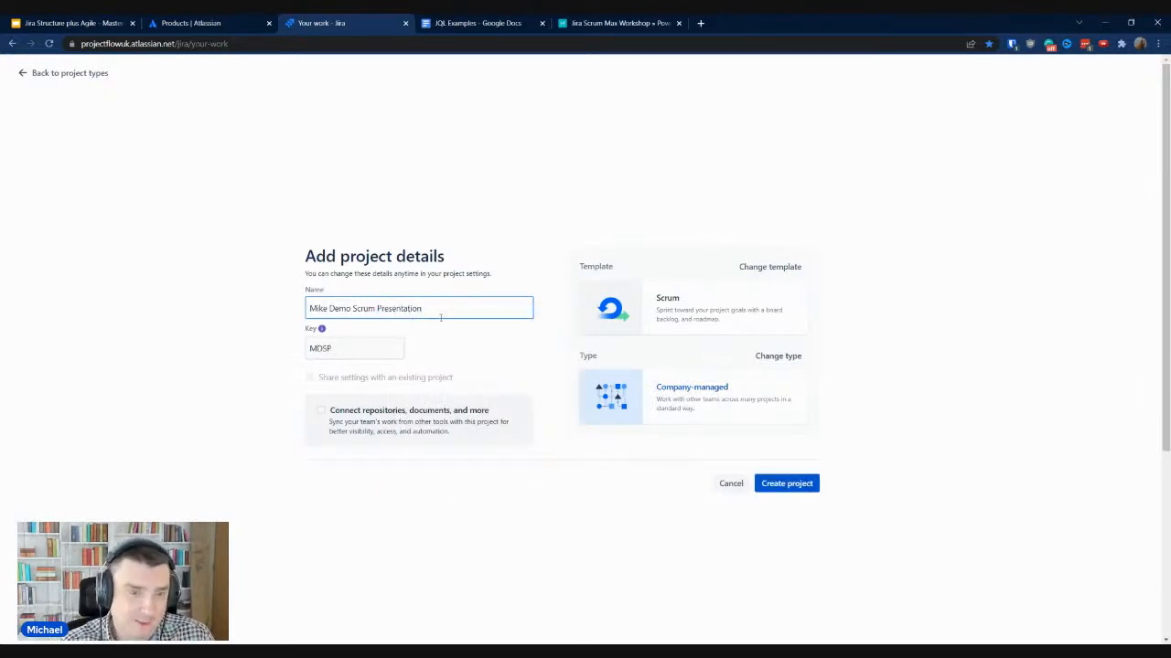
key(Return)
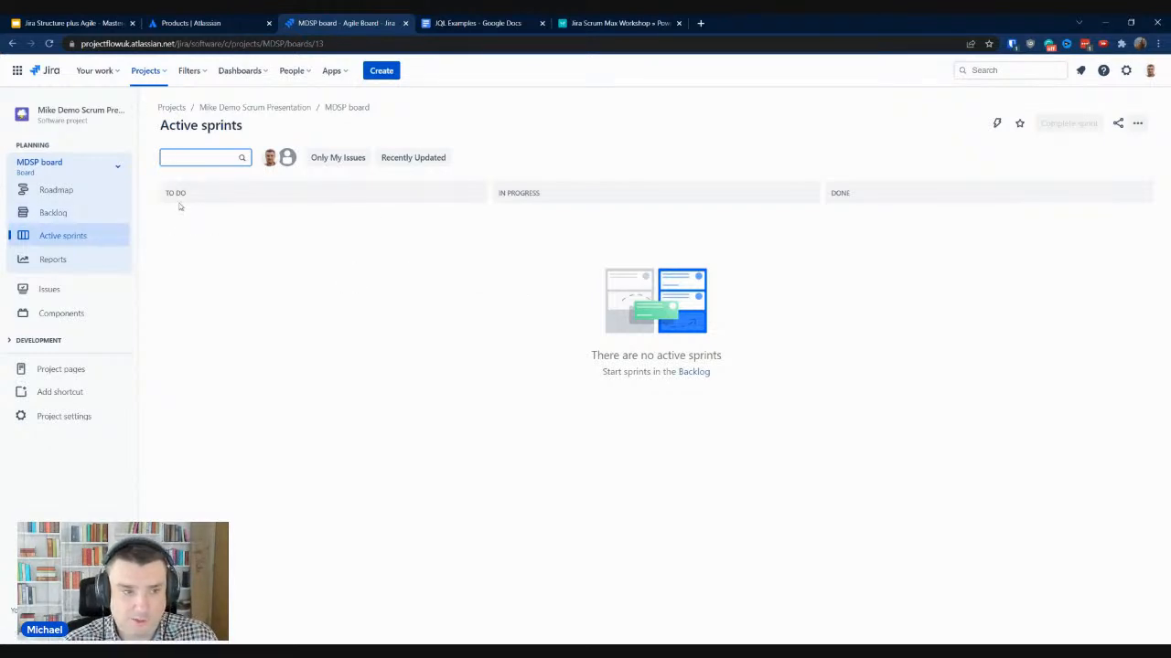
Create a Scrum board with sample data in a new project named Sample Scrum Project 2 with the key SSP2
click(58, 166)
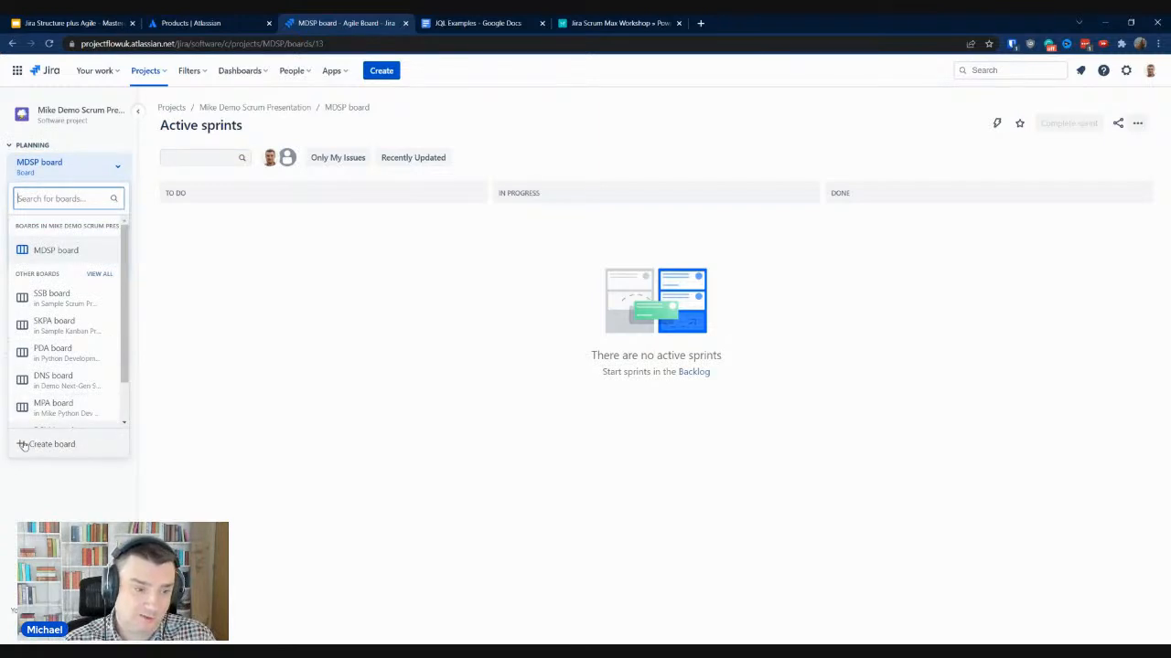
click(25, 445)
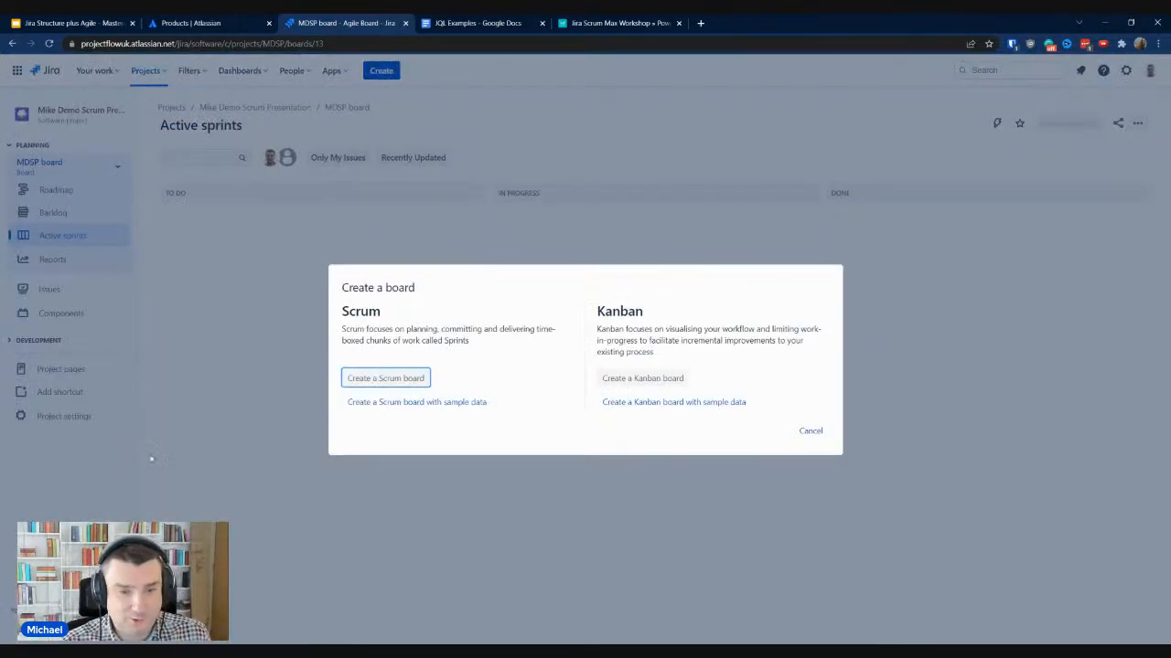
click(405, 404)
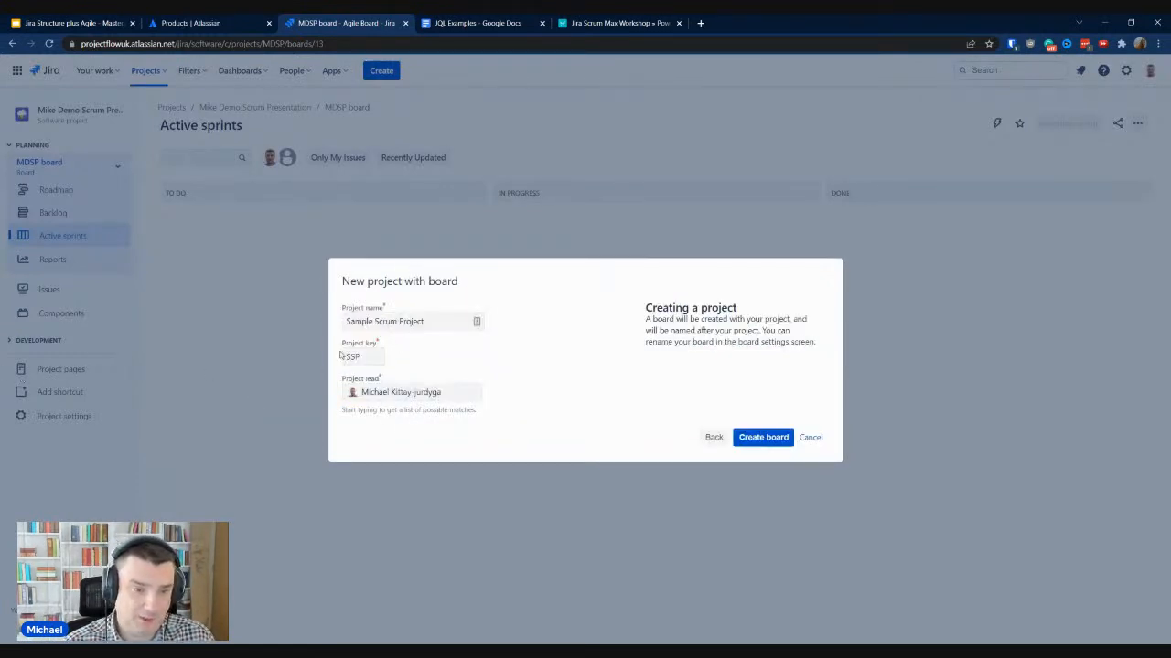
click(478, 322)
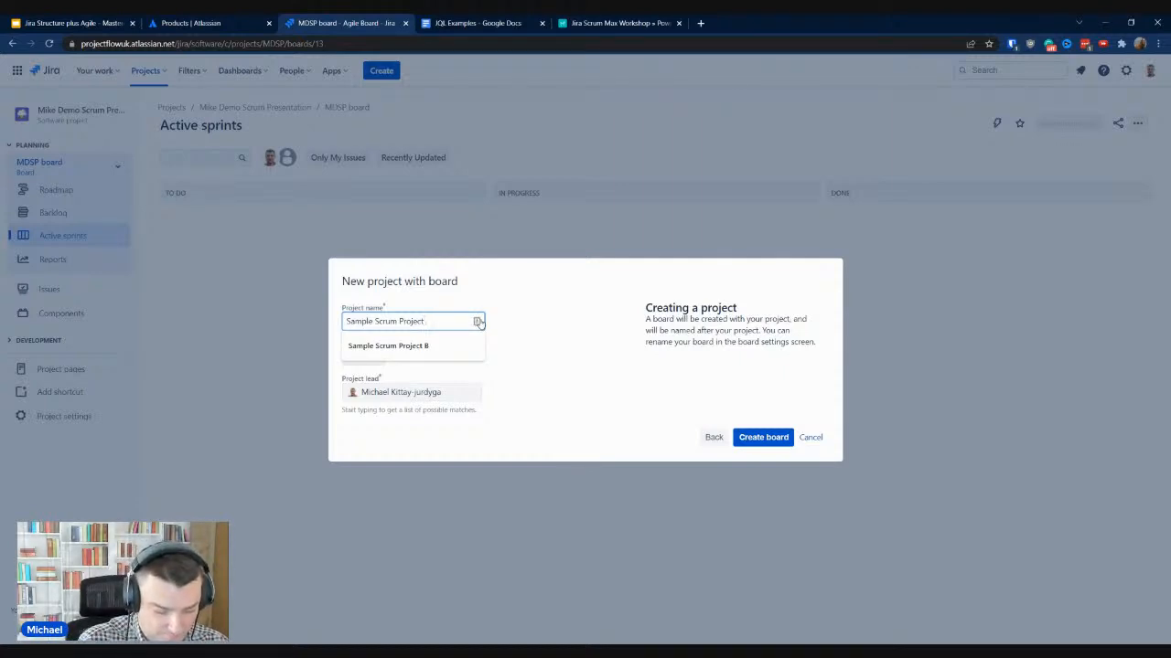
text(2)
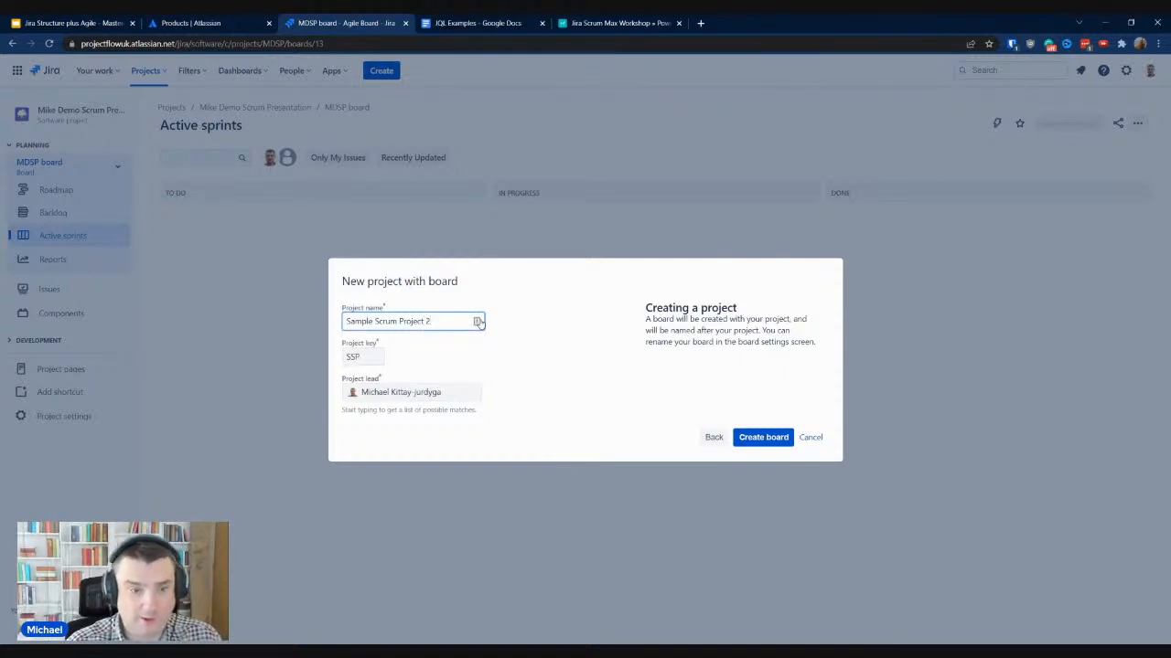
click(374, 358)
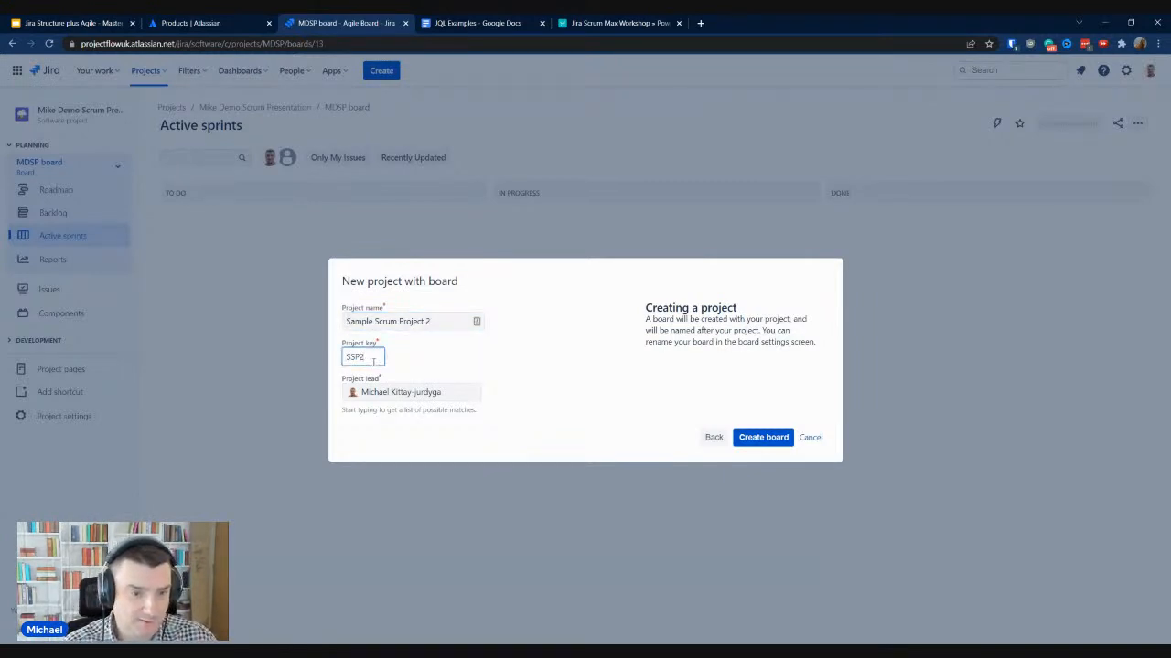
click(763, 438)
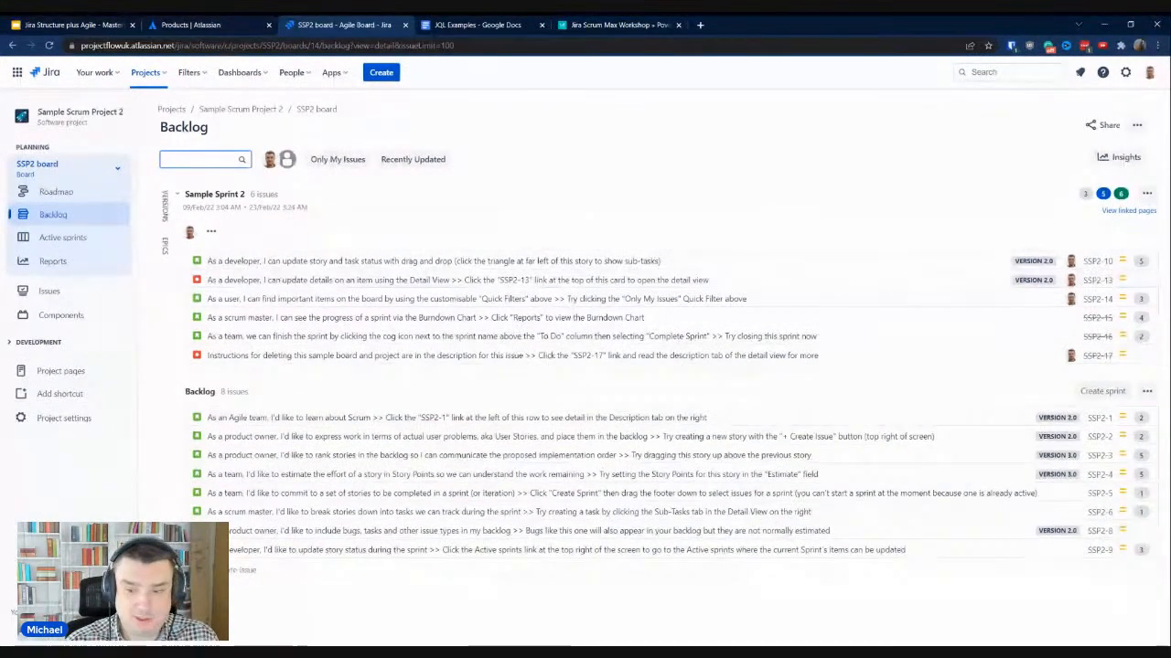
Open the SSP2 board's backlog and view the workload by assignee for Sample Sprint 2
key(alt+Tab)
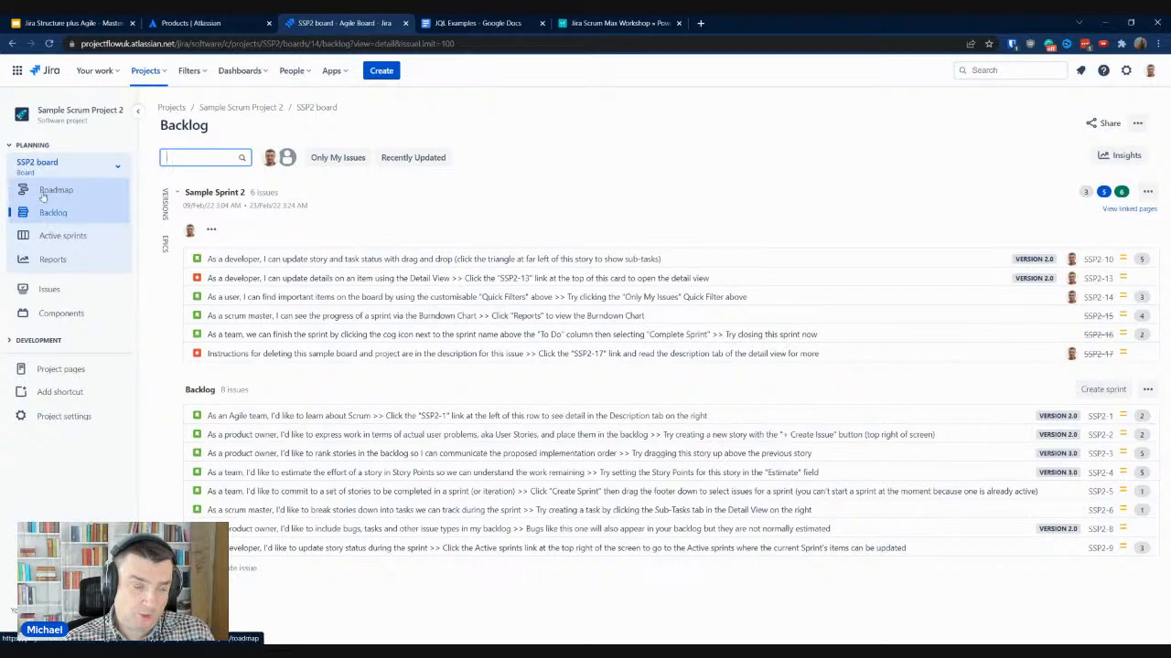
click(53, 216)
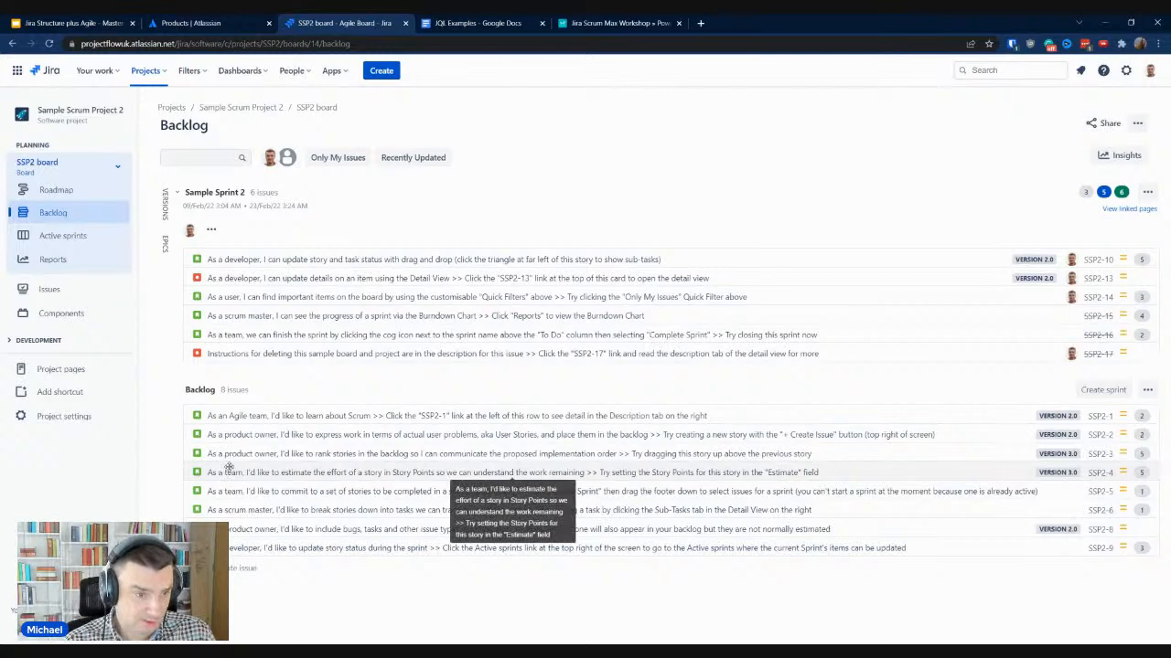
click(210, 230)
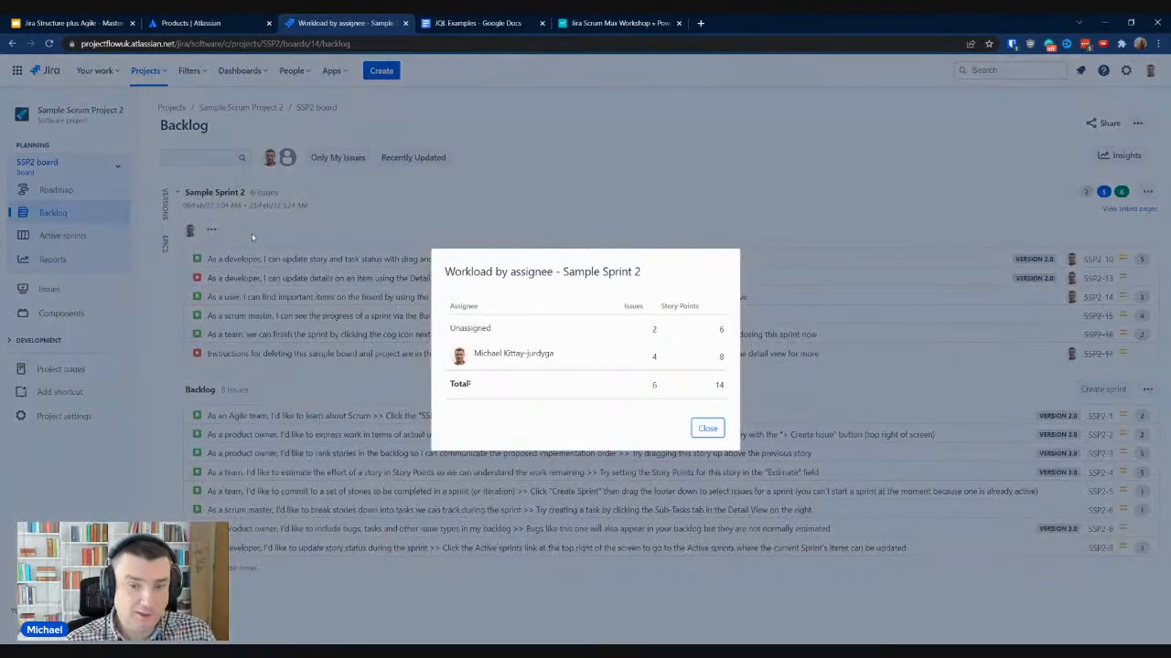
click(708, 428)
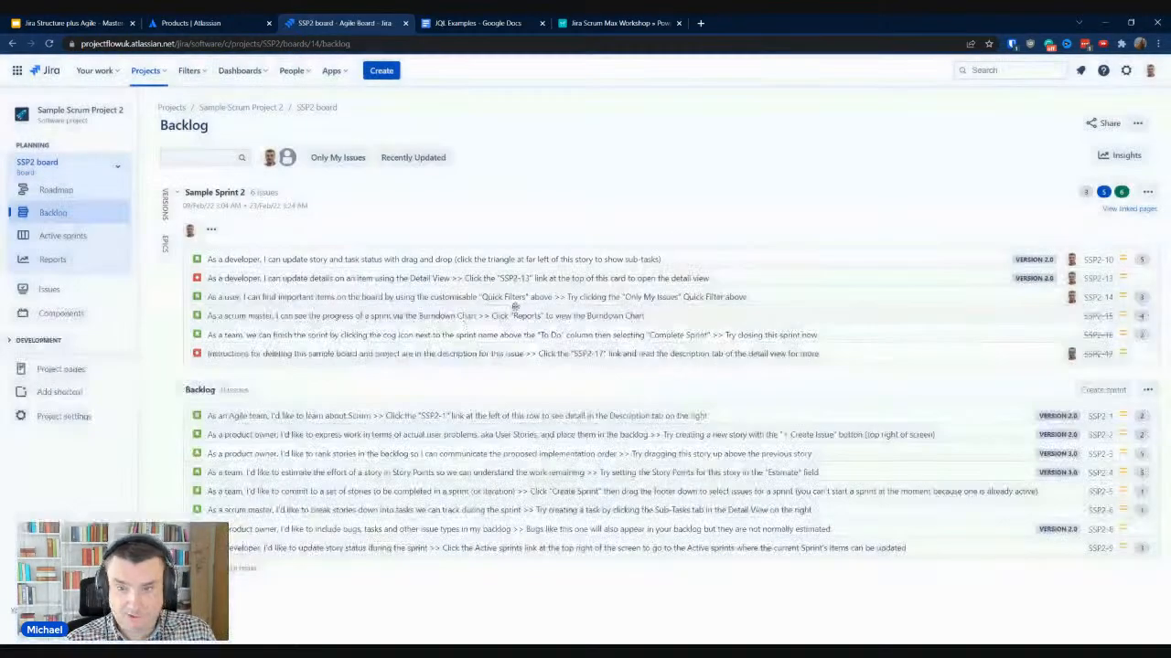
Delete Sample Sprint 2 from the backlog and confirm the deletion
click(1147, 191)
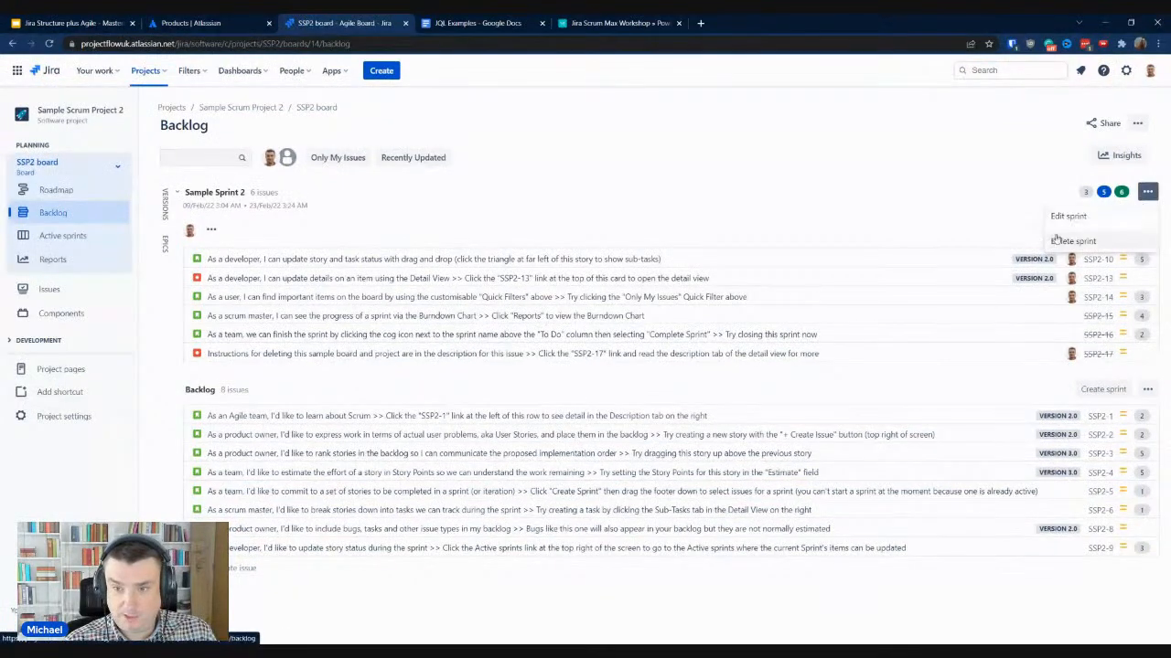
click(1072, 240)
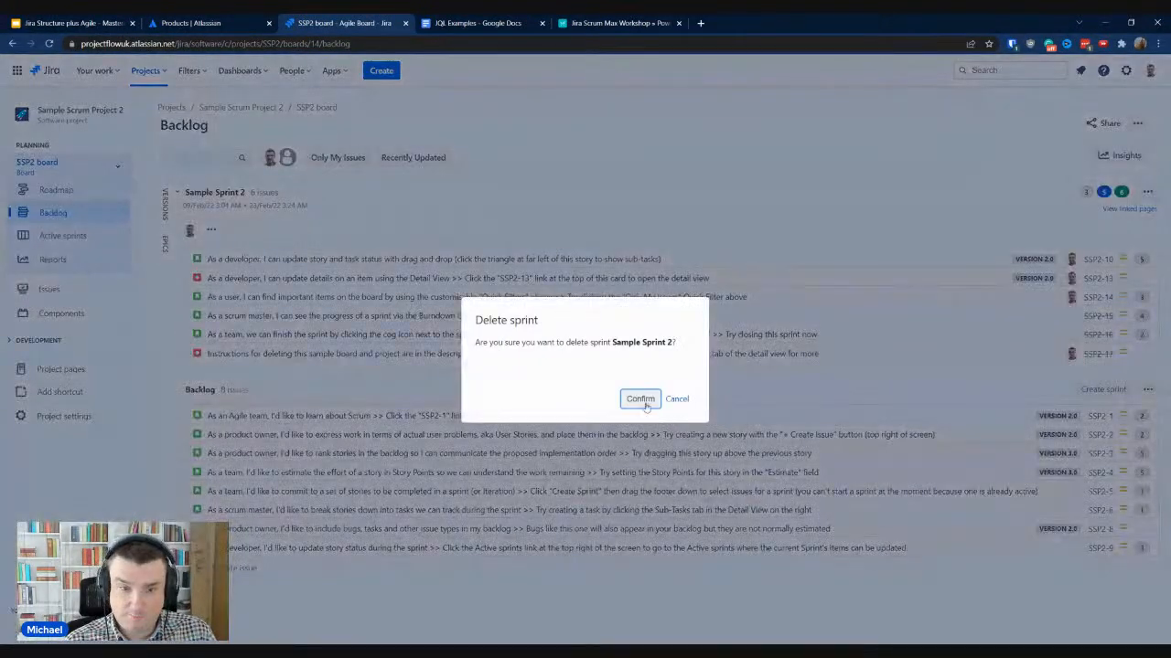
click(640, 399)
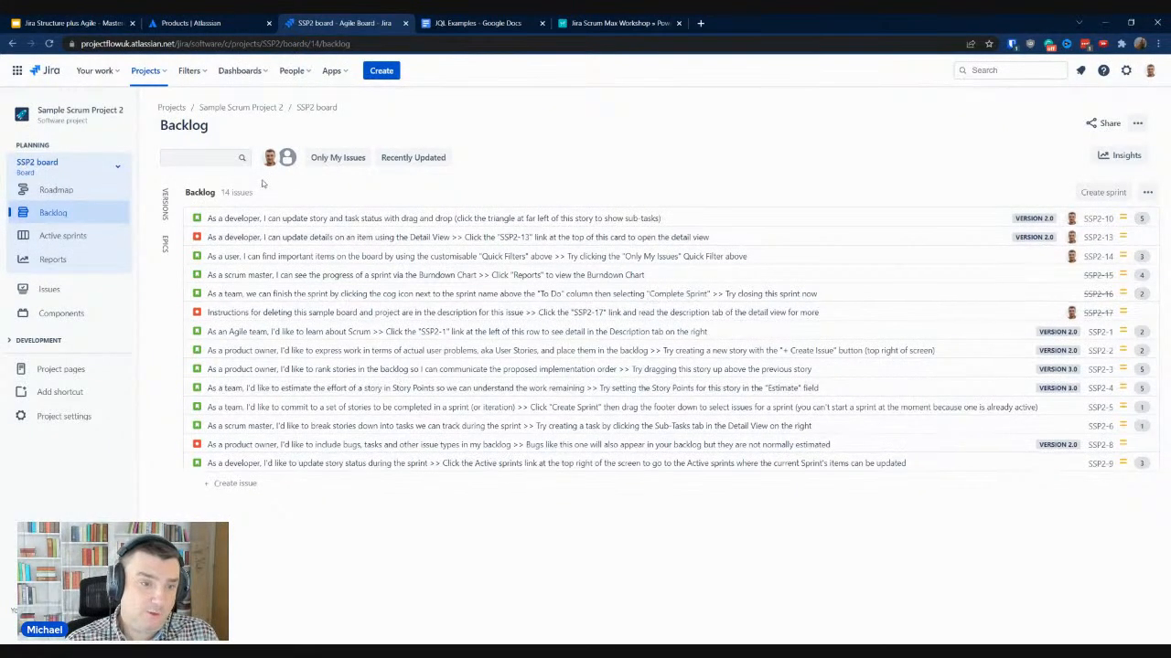
Create a Story in Sample Scrum Project 2 with "Demo", the presenter's short first name and "1" as summary, and "Demo" as description
click(381, 71)
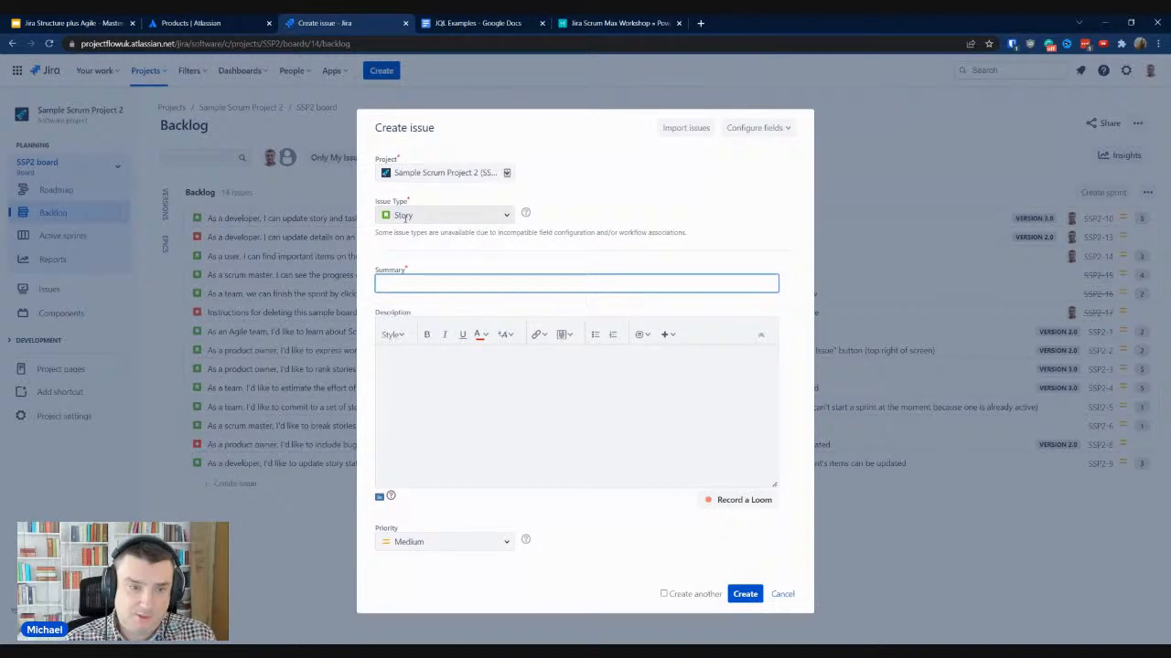
click(488, 214)
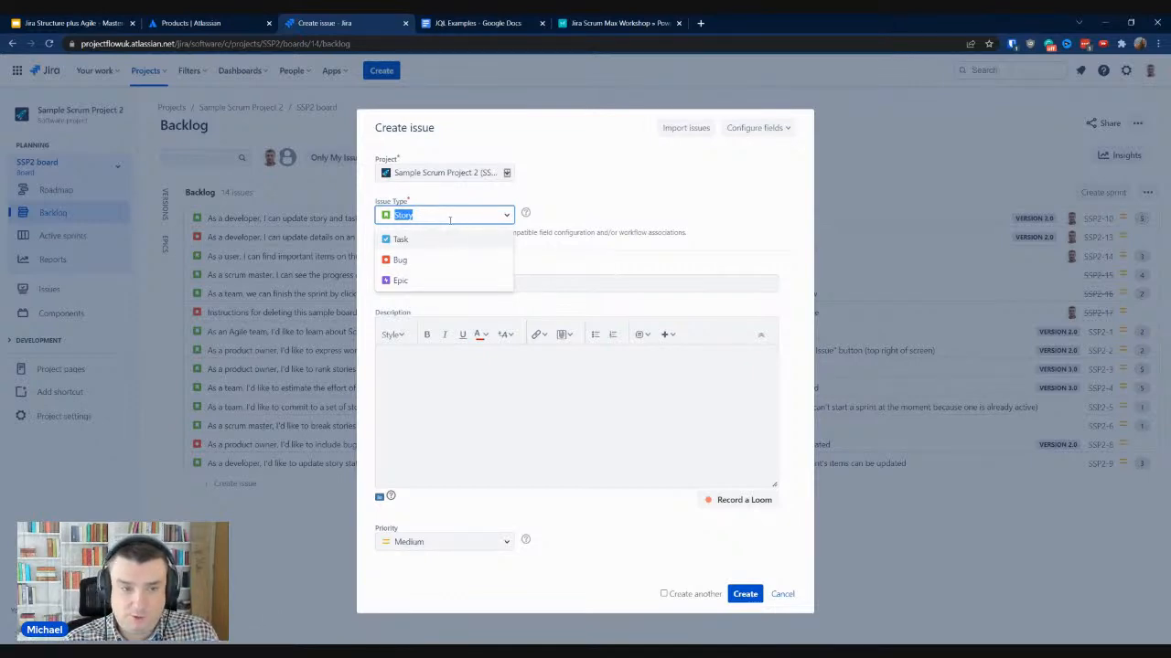
click(592, 209)
click(440, 278)
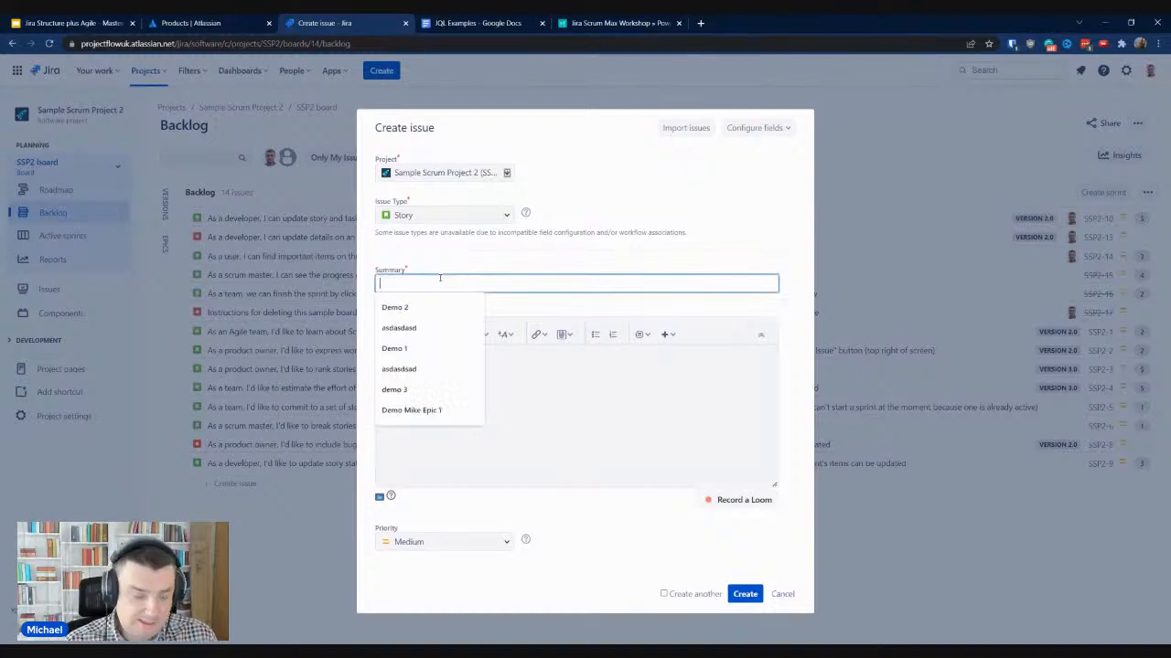
text(D)
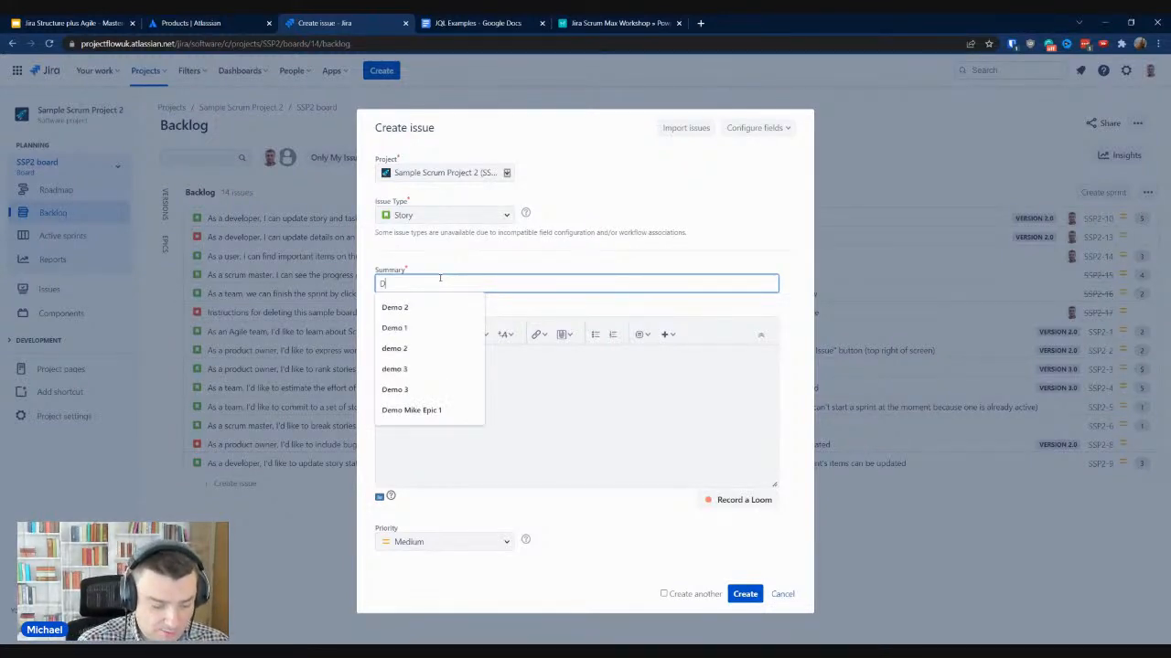
text(emo Mike 1)
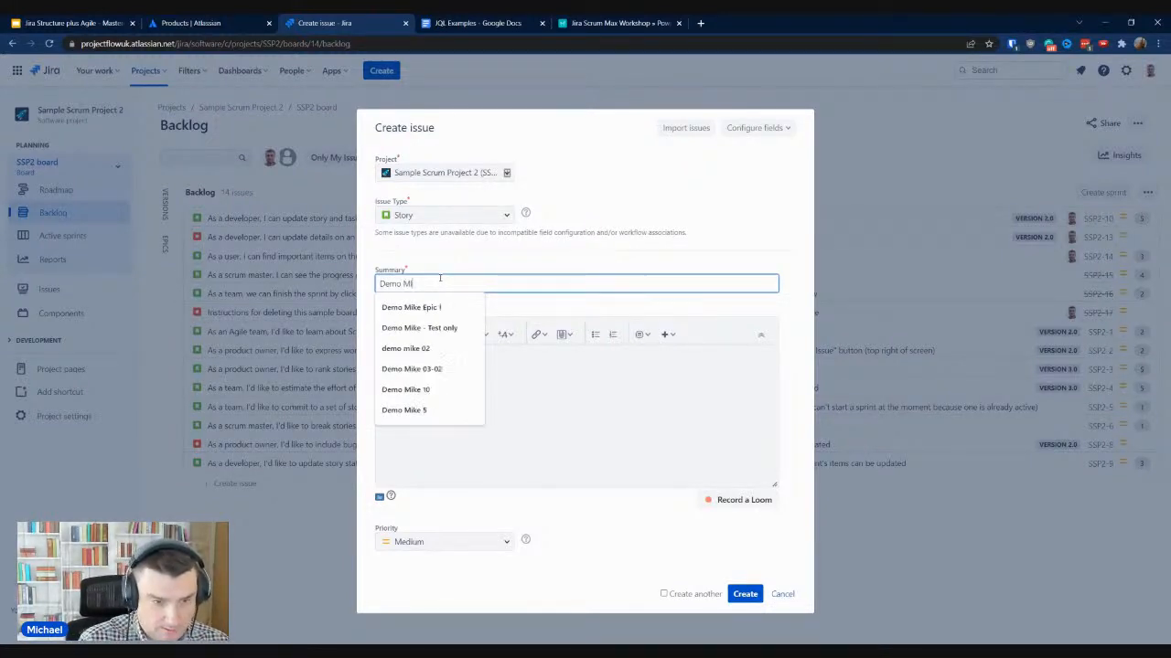
click(505, 365)
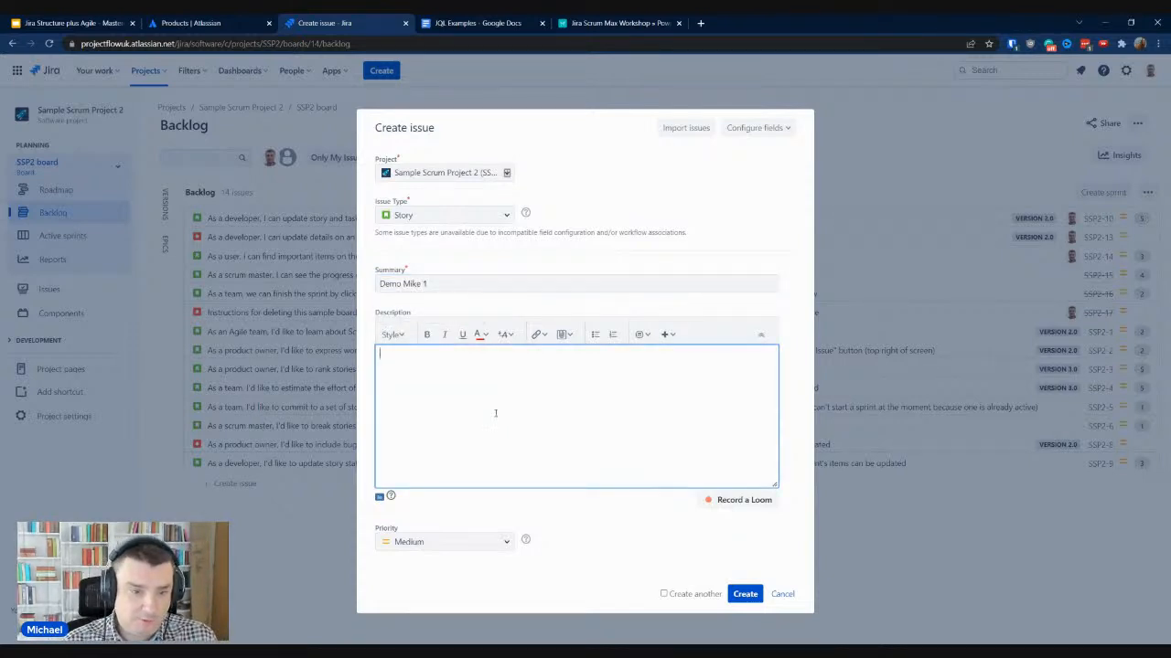
text(Demo)
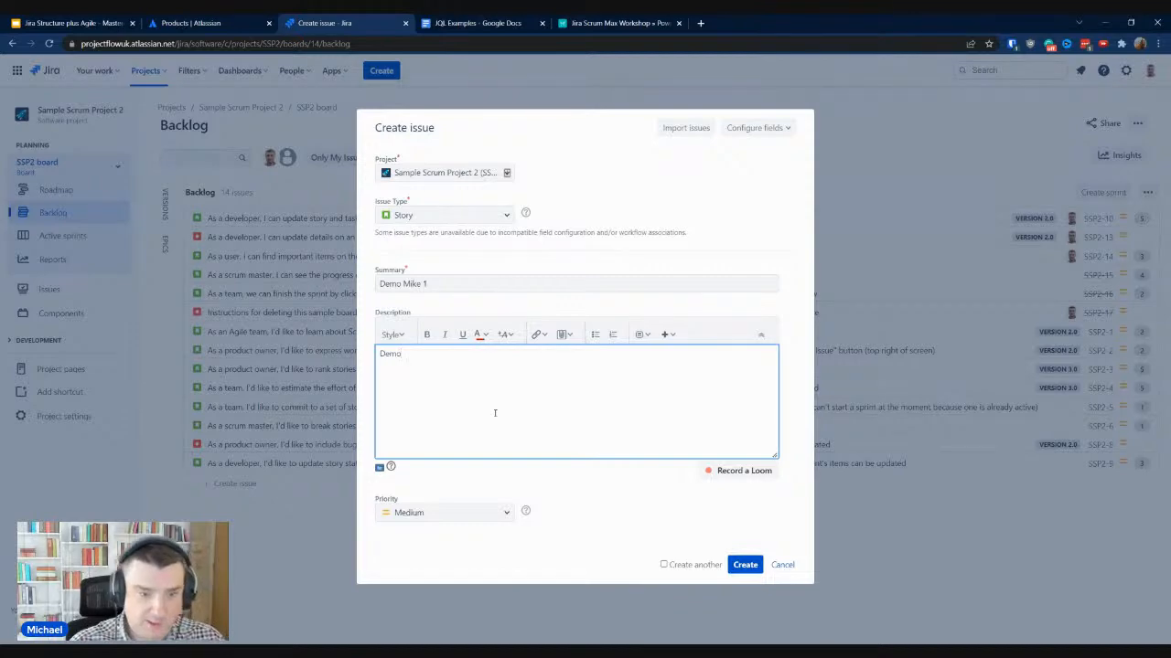
click(744, 565)
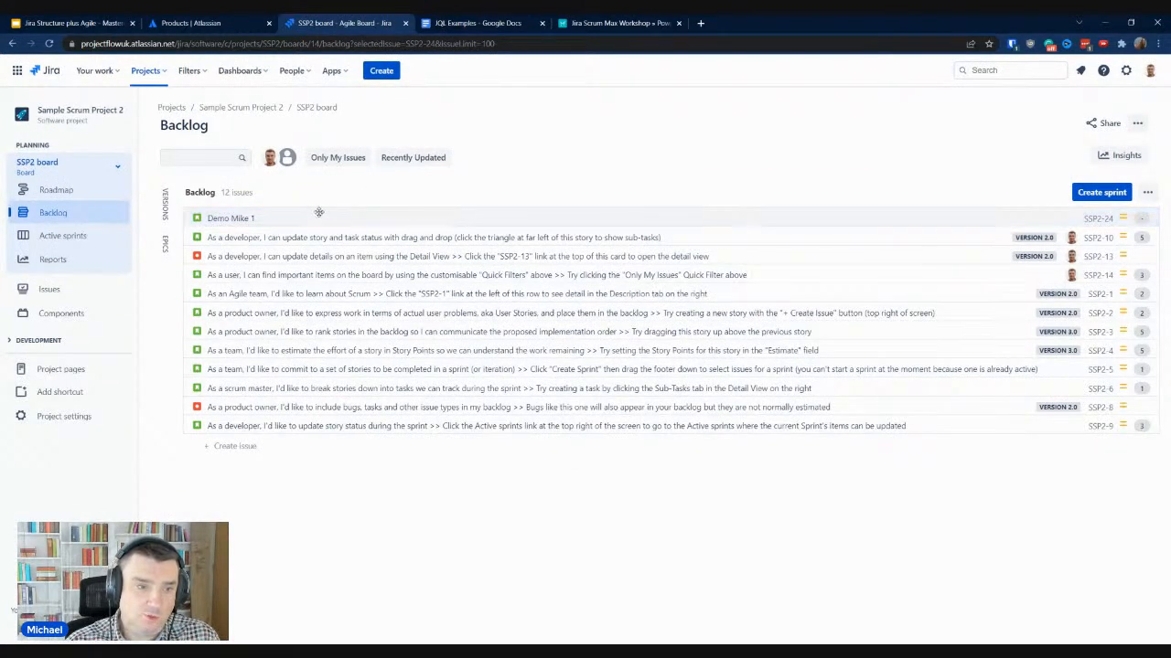
Start another new issue and configure its creation form to show all fields
click(378, 75)
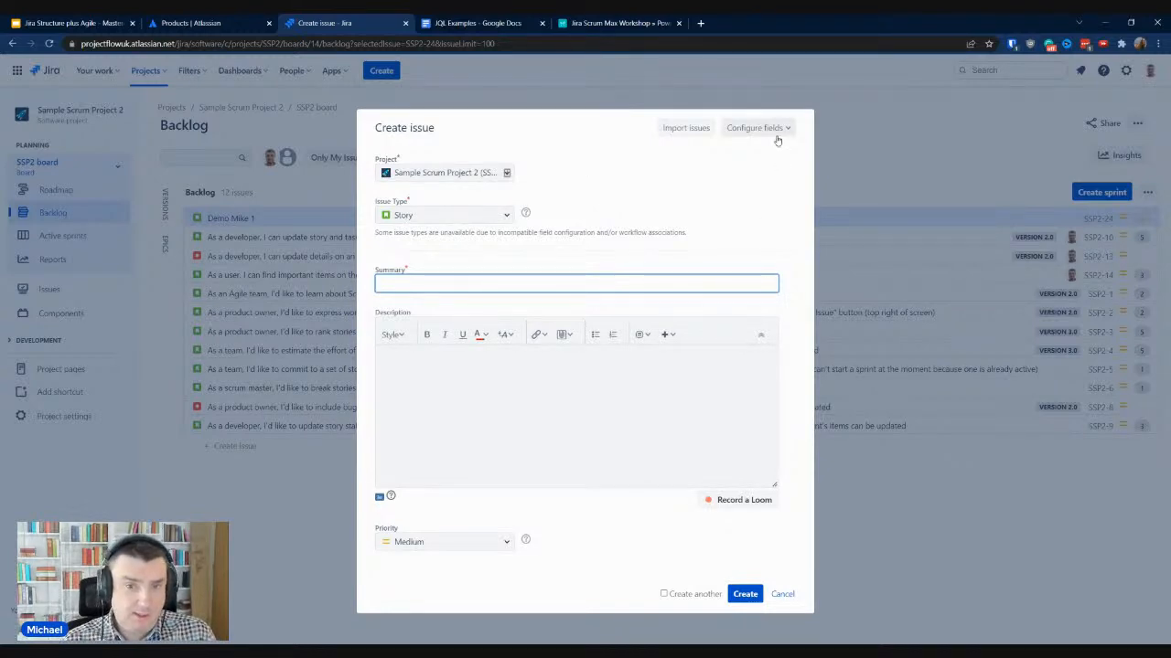
click(772, 131)
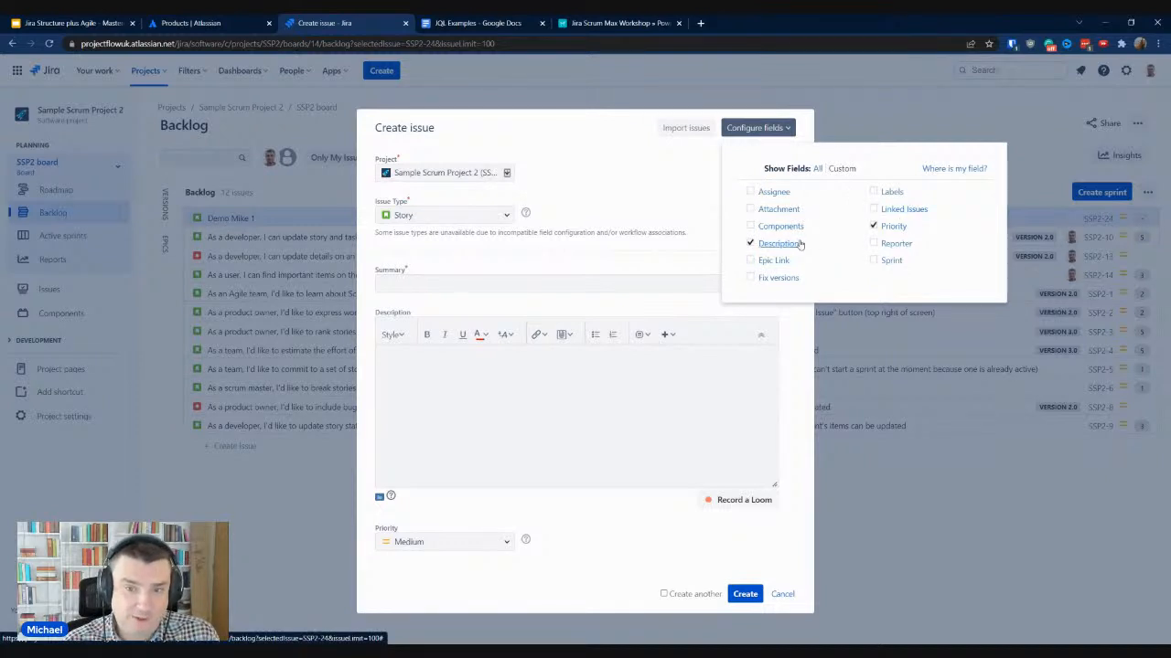
click(818, 169)
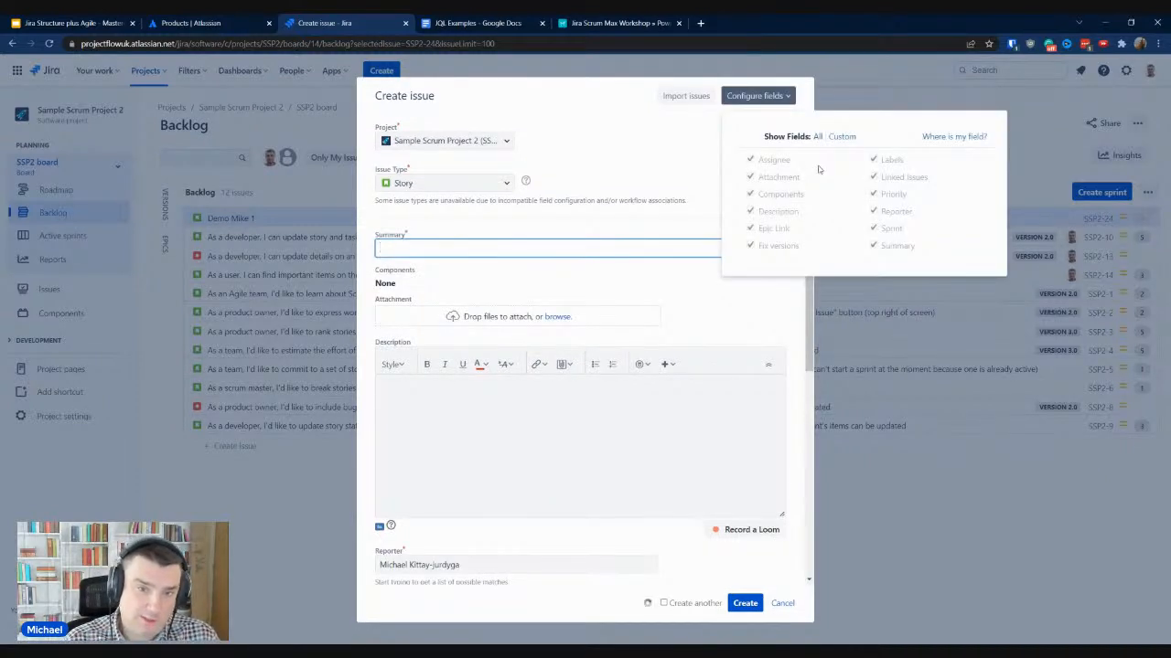
click(662, 154)
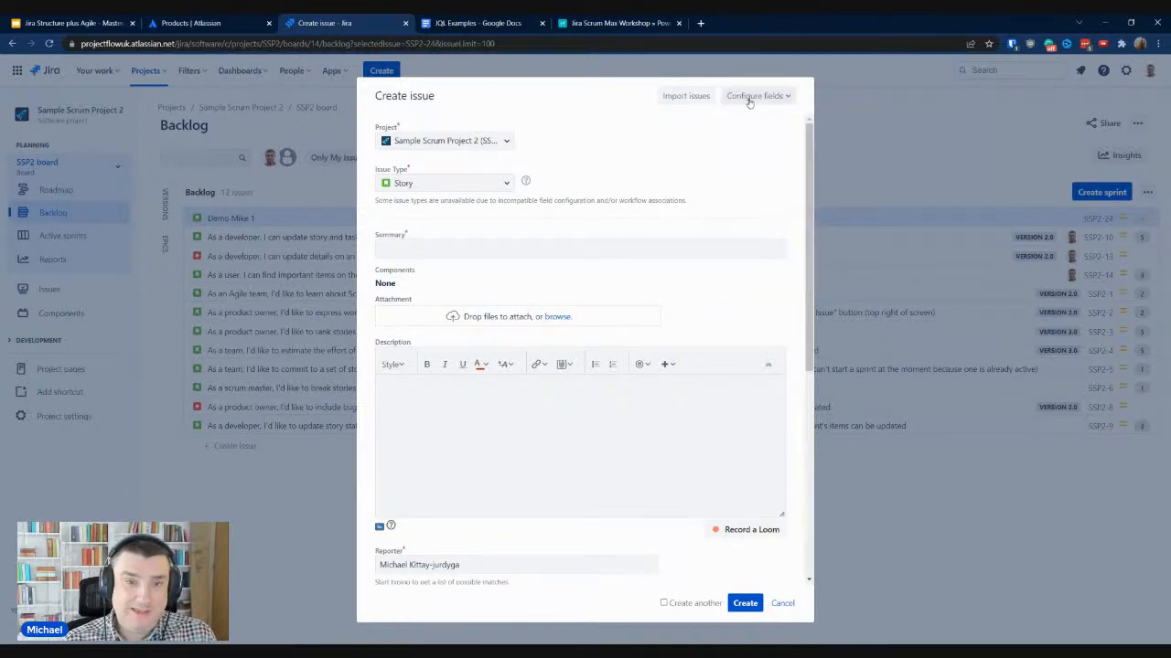
Look through all fields of the issue creation form and close it without creating an issue
scroll(464, 321, down, 5)
scroll(512, 202, up, 5)
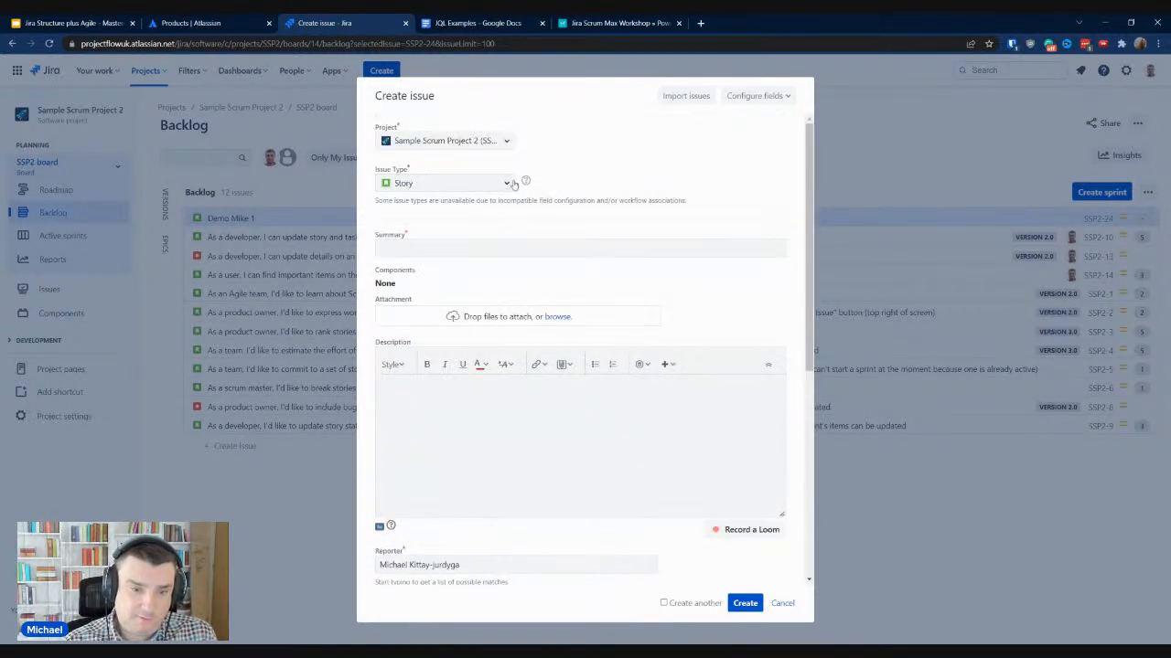
scroll(512, 186, down, 4)
scroll(524, 303, up, 3)
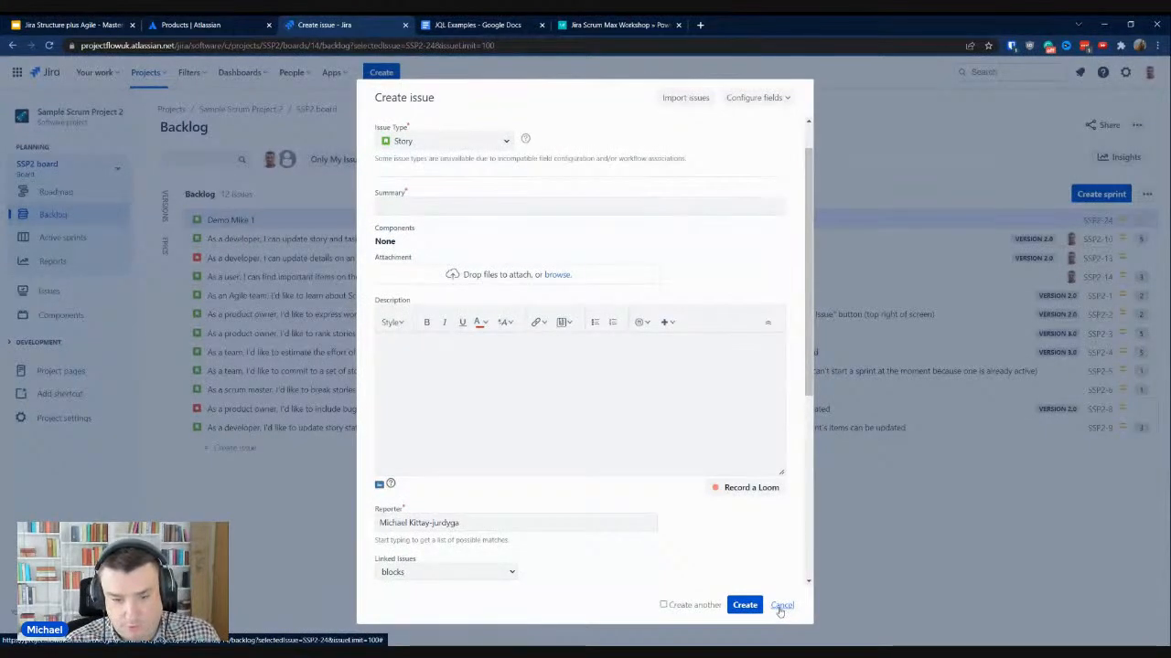
click(782, 606)
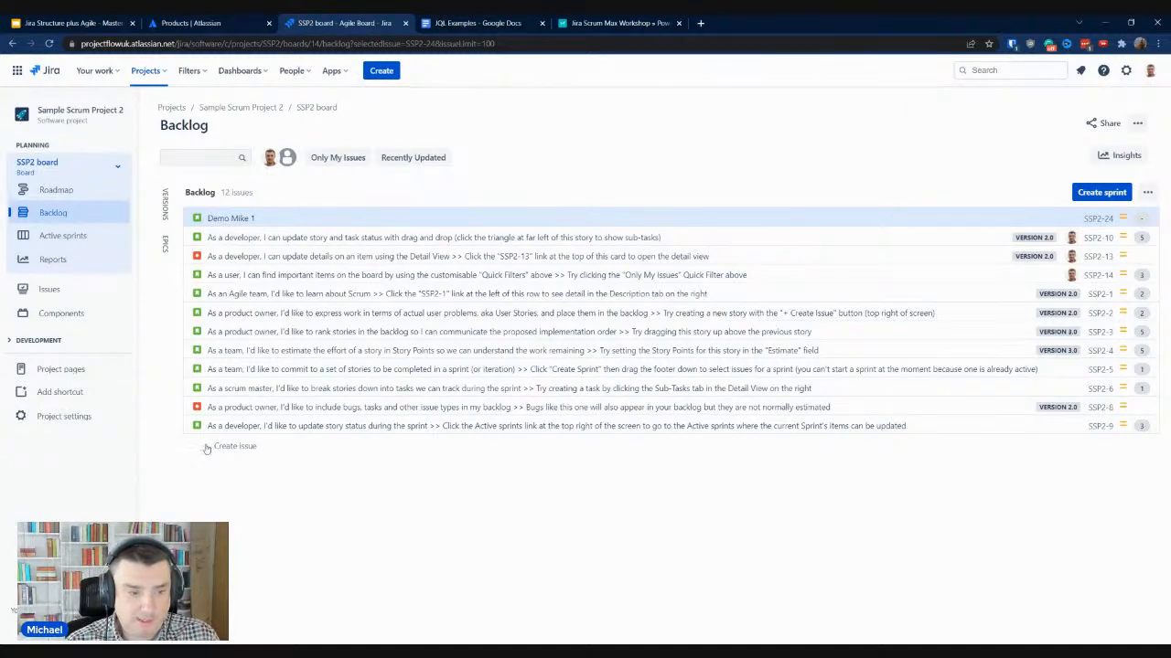
Add three issues of type Task directly at the end of the backlog, named Task 1, Task 2 and Task 3
click(207, 448)
click(197, 446)
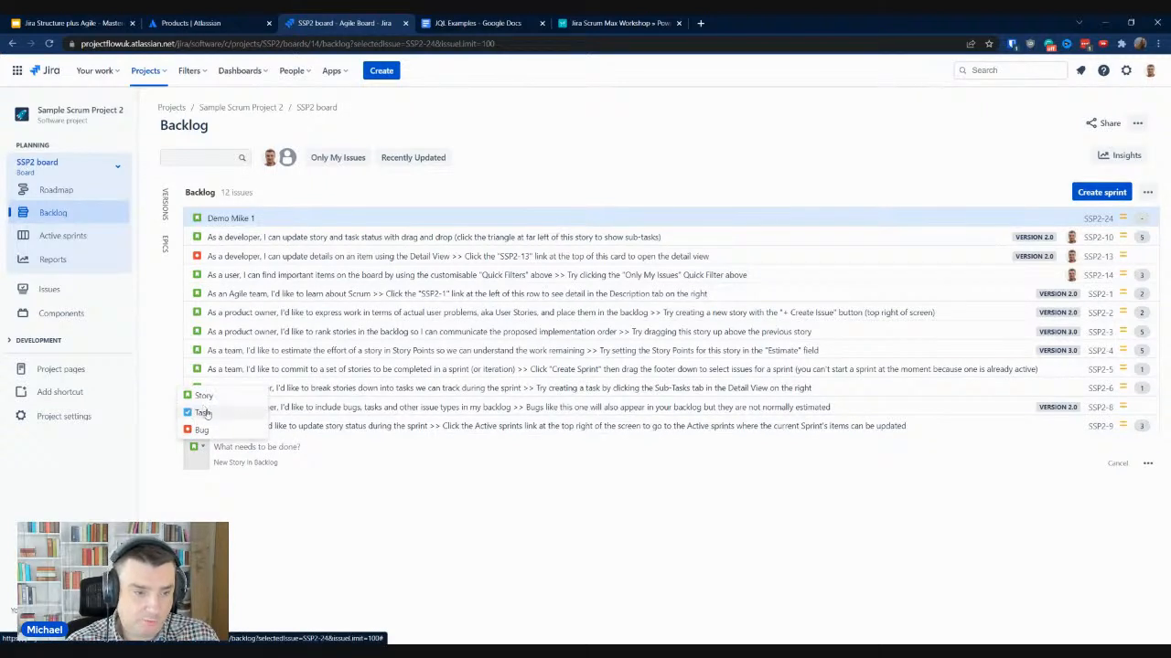
click(201, 412)
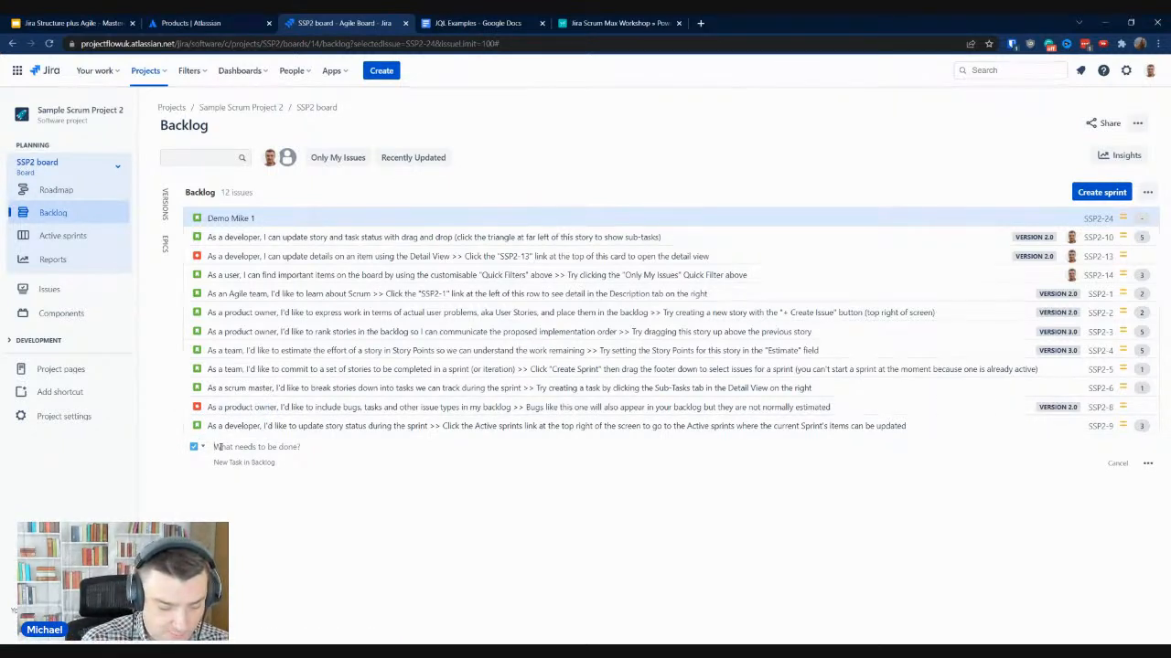
text(Task 1)
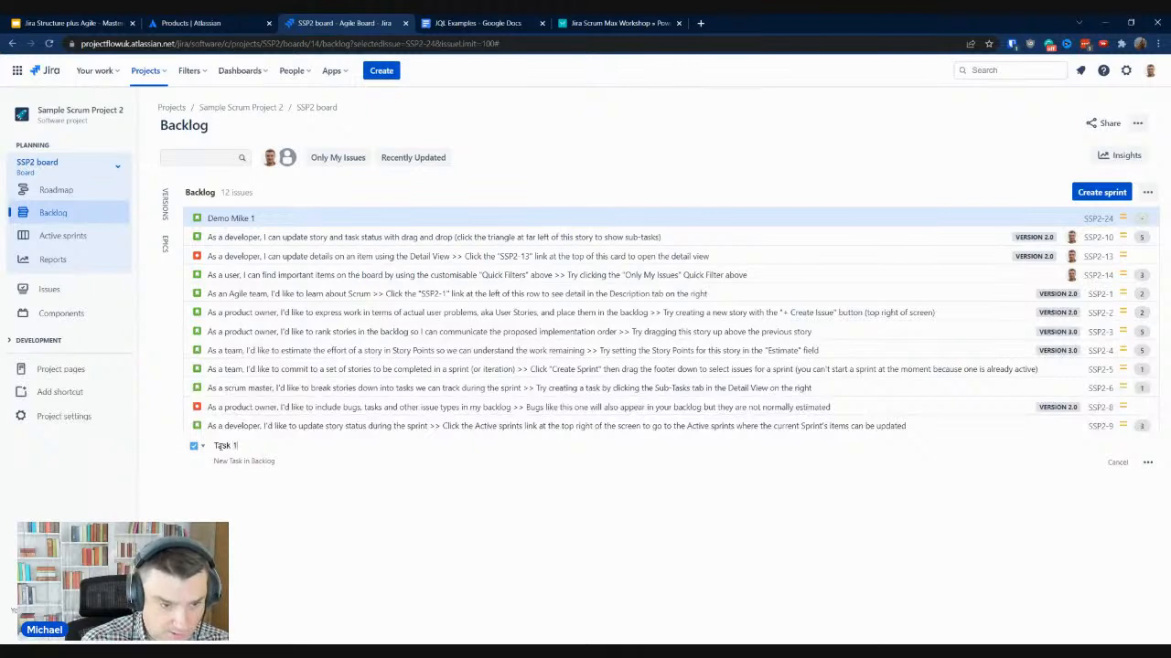
key(Return)
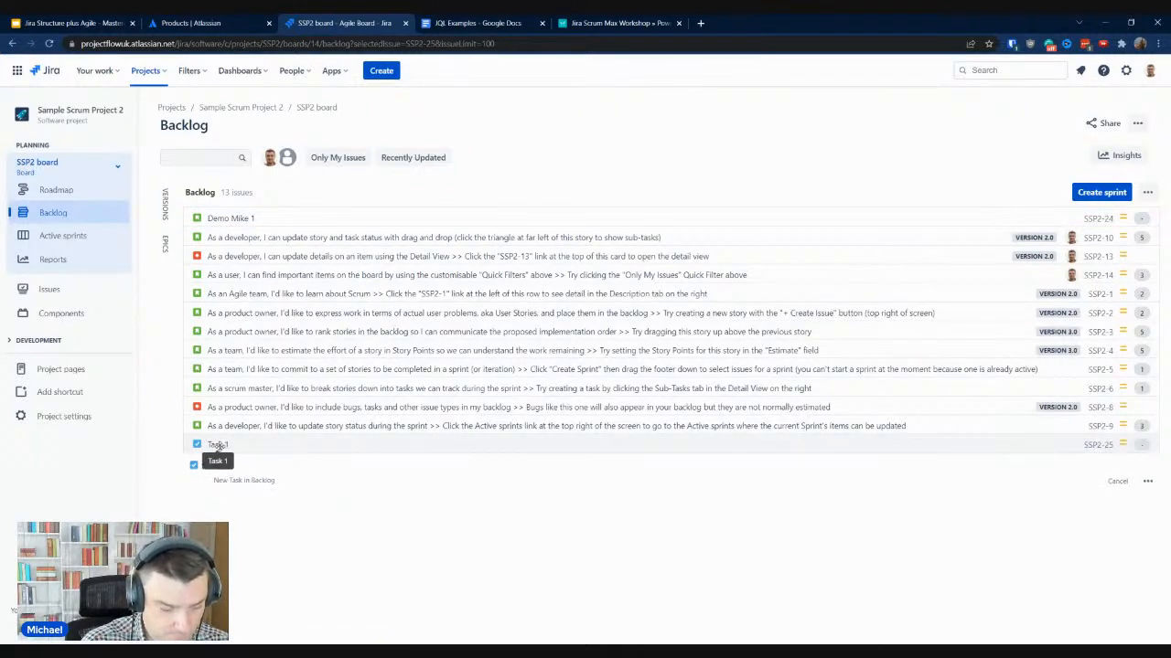
text(Task 2)
key(Return)
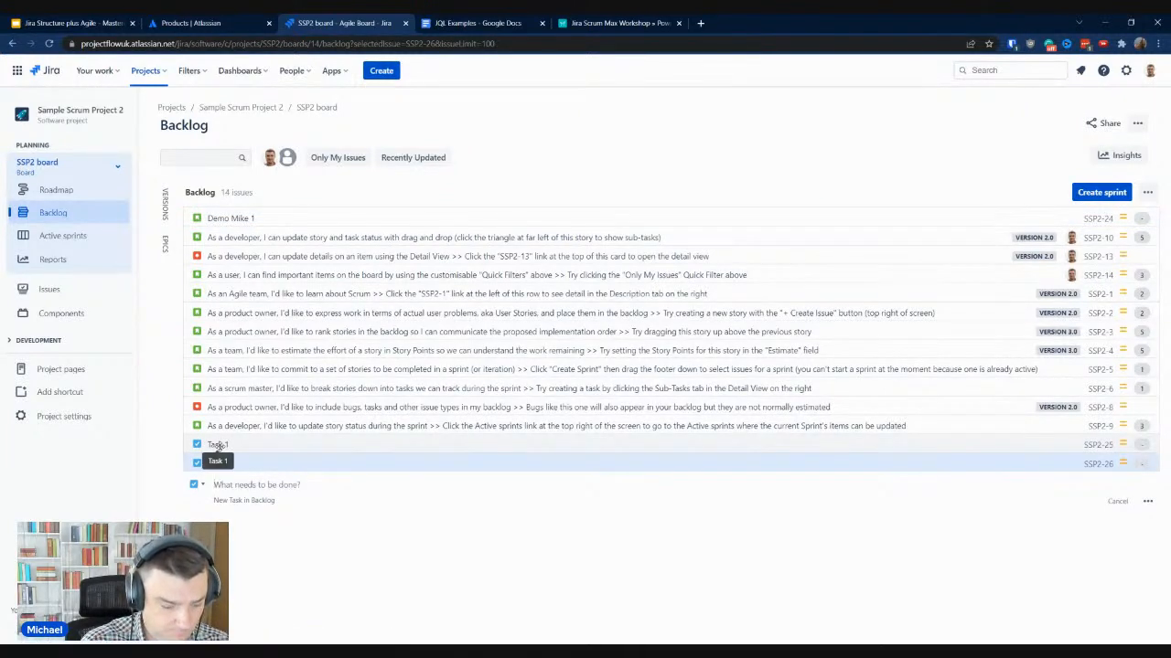
text(Task 3)
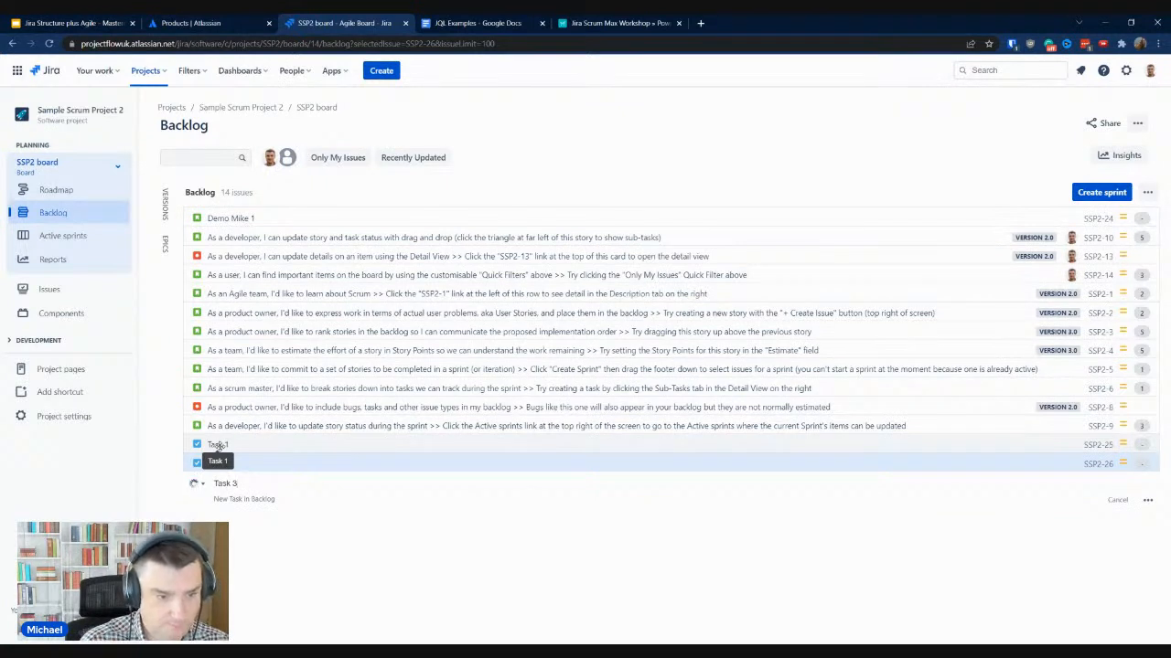
key(Return)
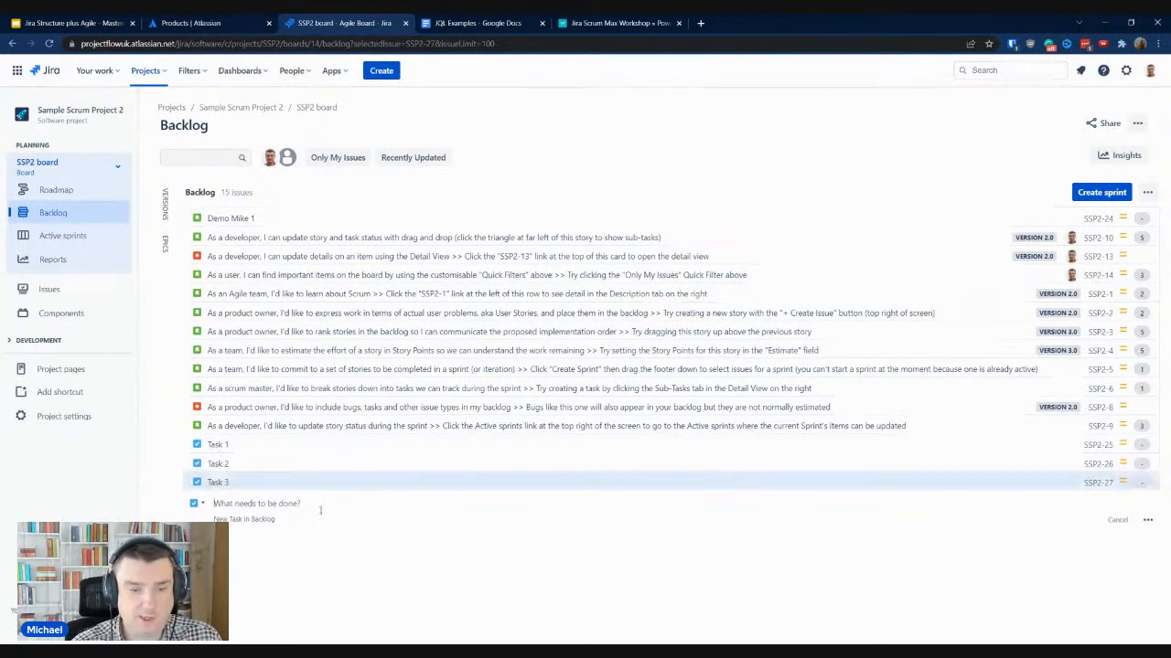
View the details of Task 1 in the backlog and save "Demo Text" as its description
click(249, 485)
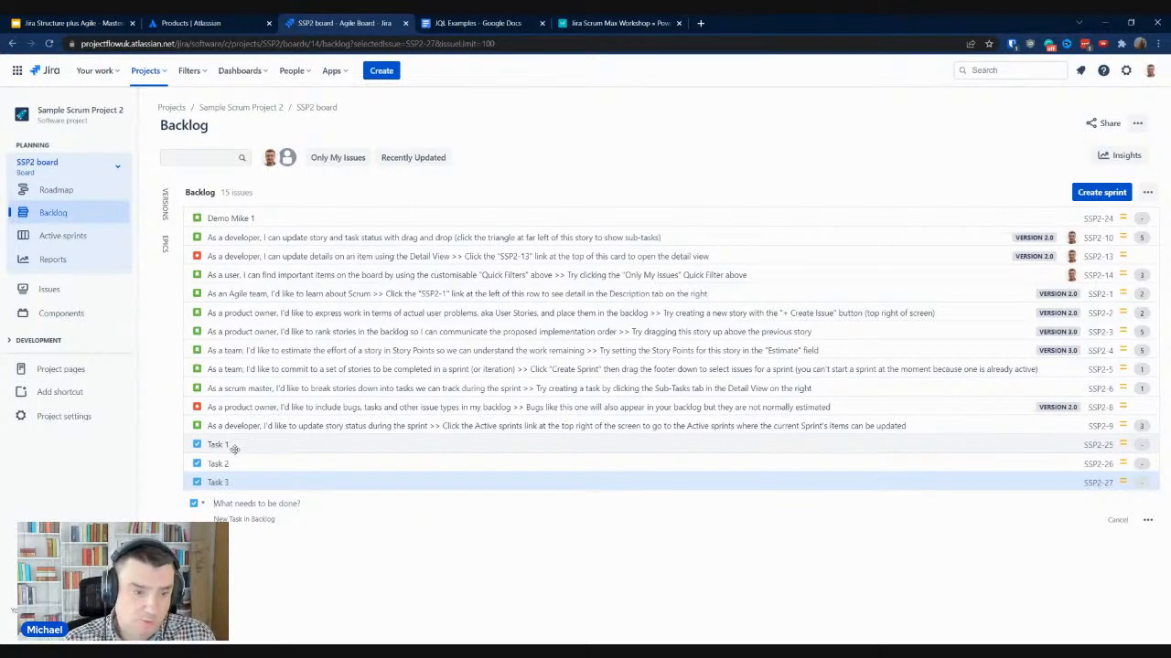
click(227, 444)
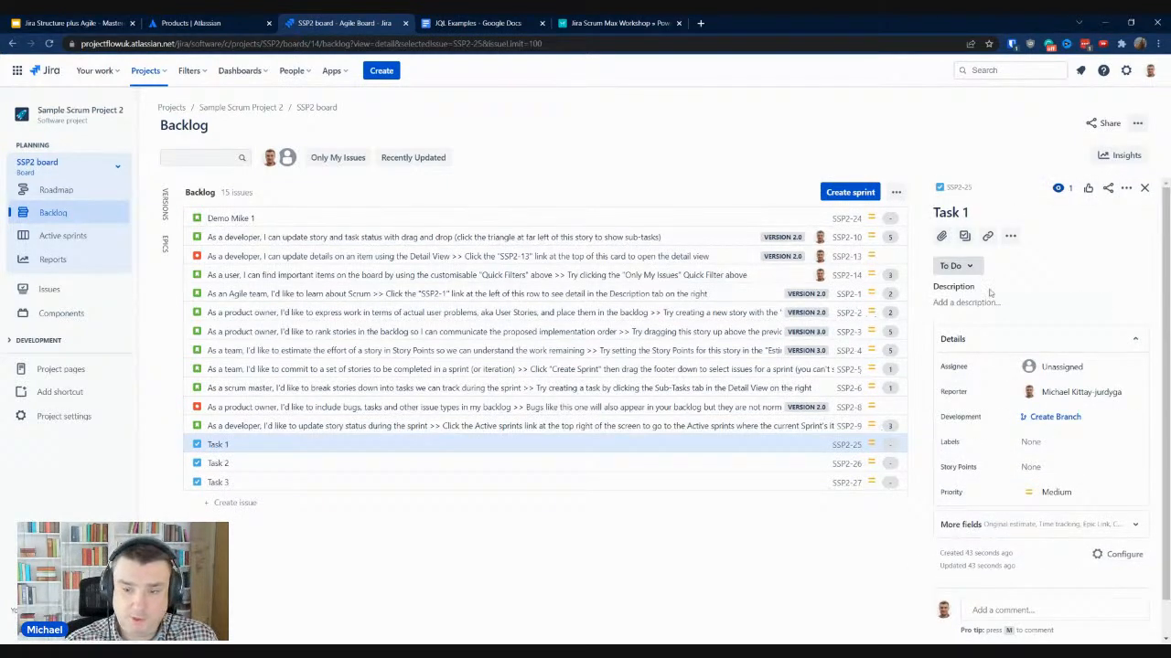
scroll(997, 346, down, 1)
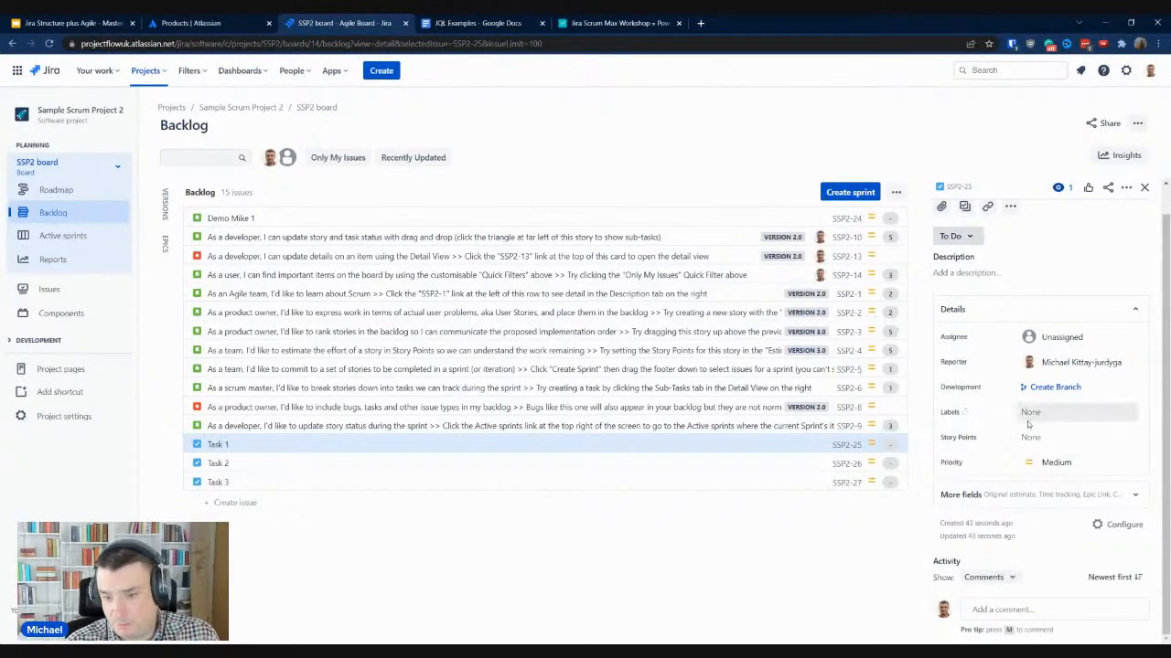
click(979, 278)
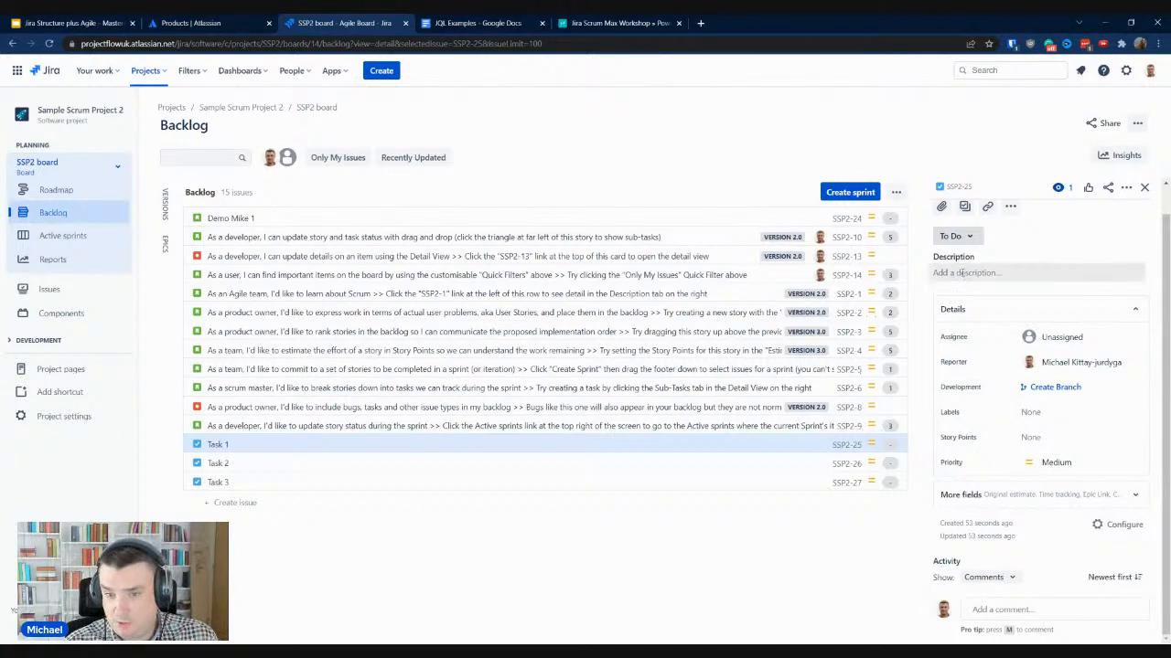
click(955, 275)
click(1093, 314)
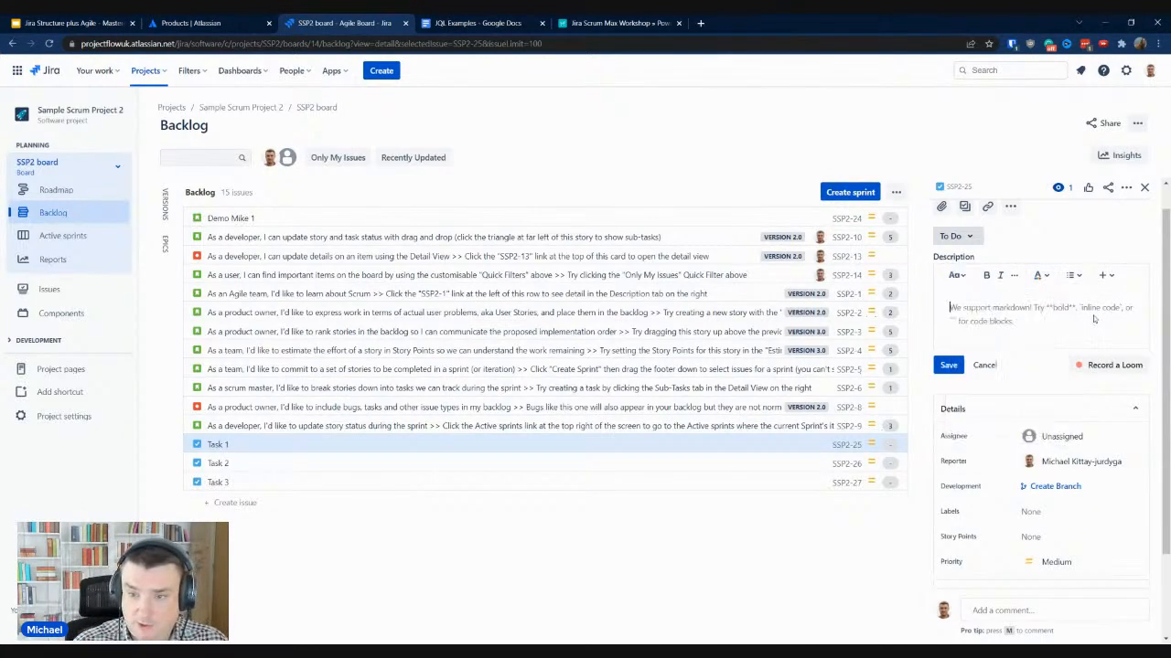
text(Demo Text)
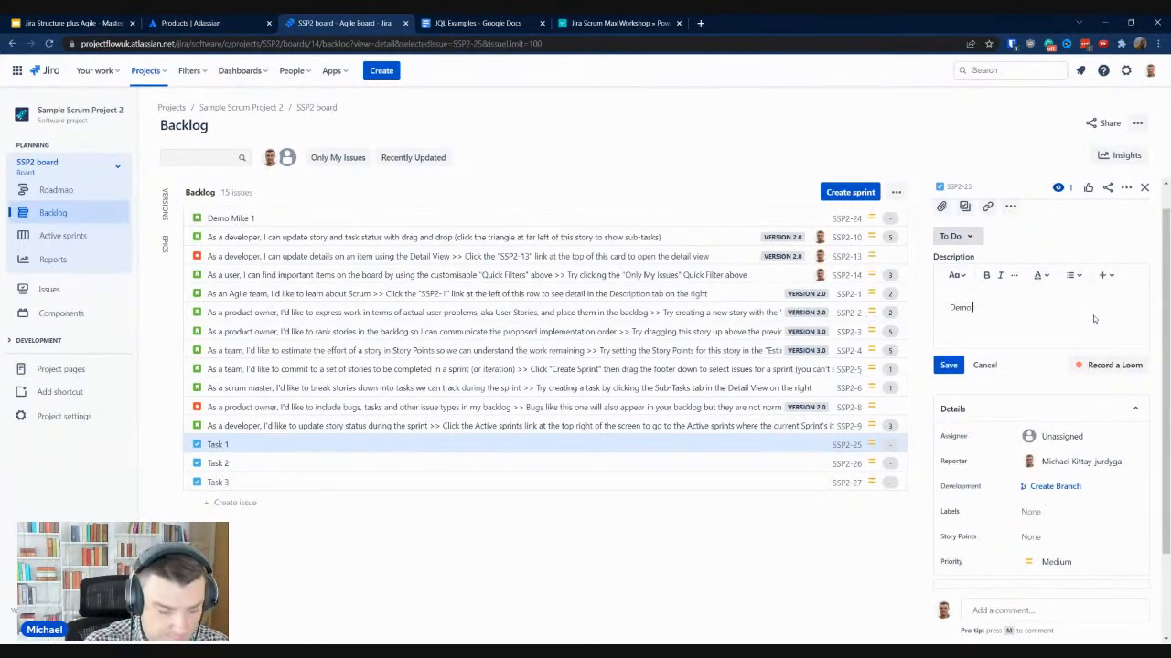
click(948, 365)
click(516, 439)
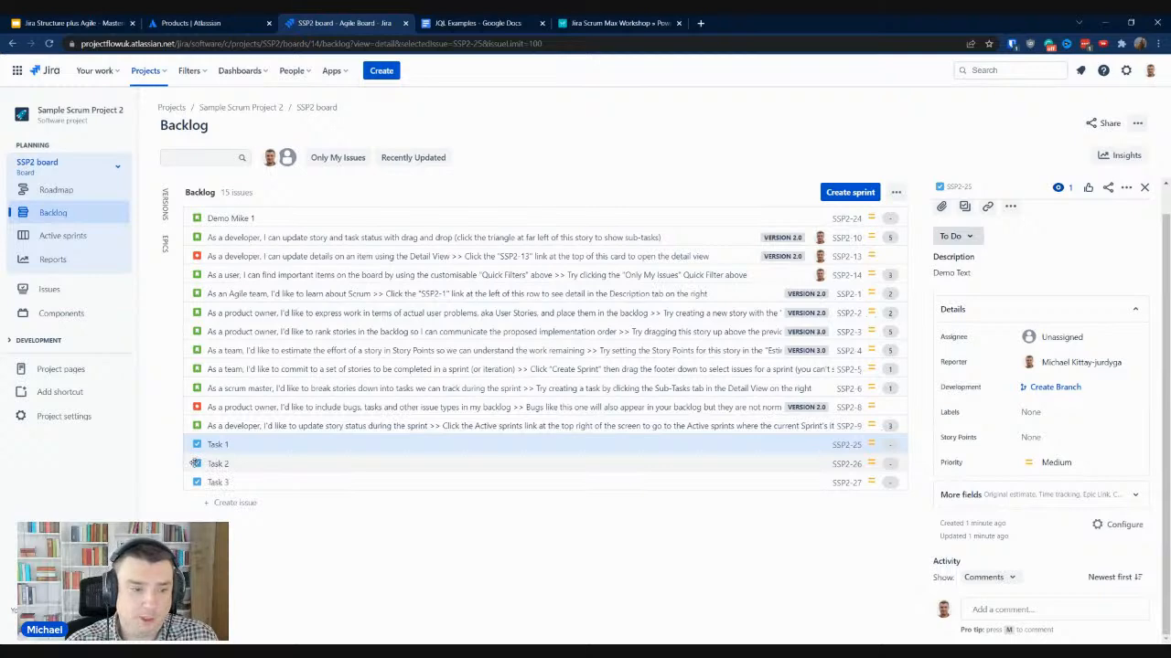
Rank Task 2, Task 1, SSP2-6 and SSP2-4 at the top of the backlog, moving each one above the previous
drag(195, 463, 192, 219)
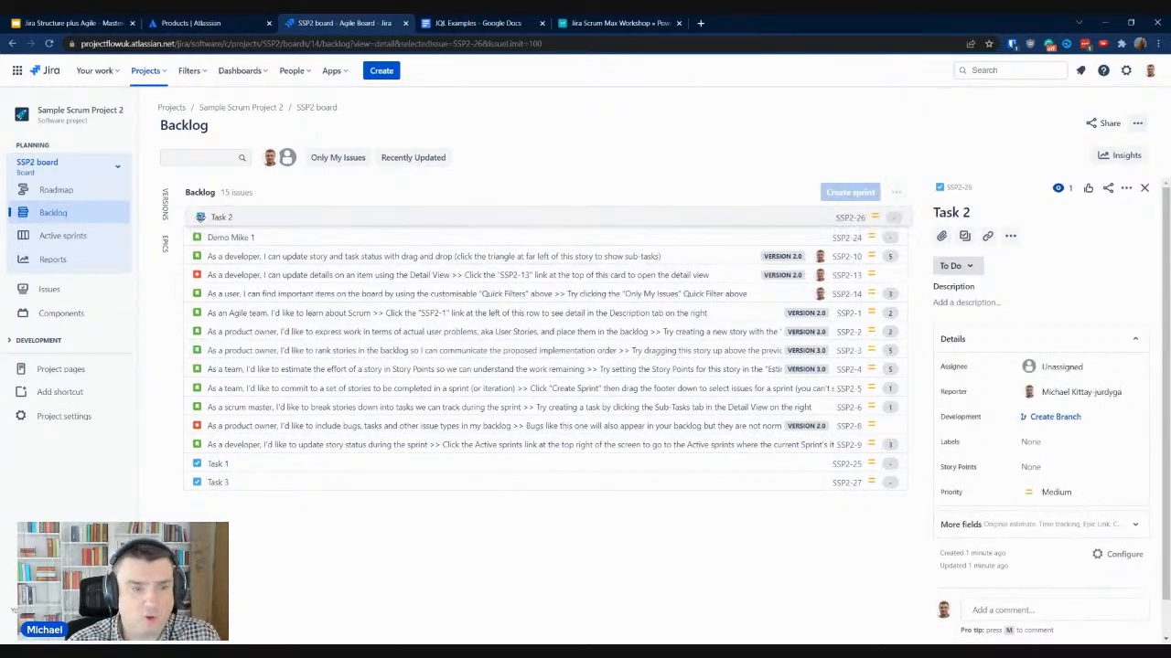
drag(217, 465, 195, 218)
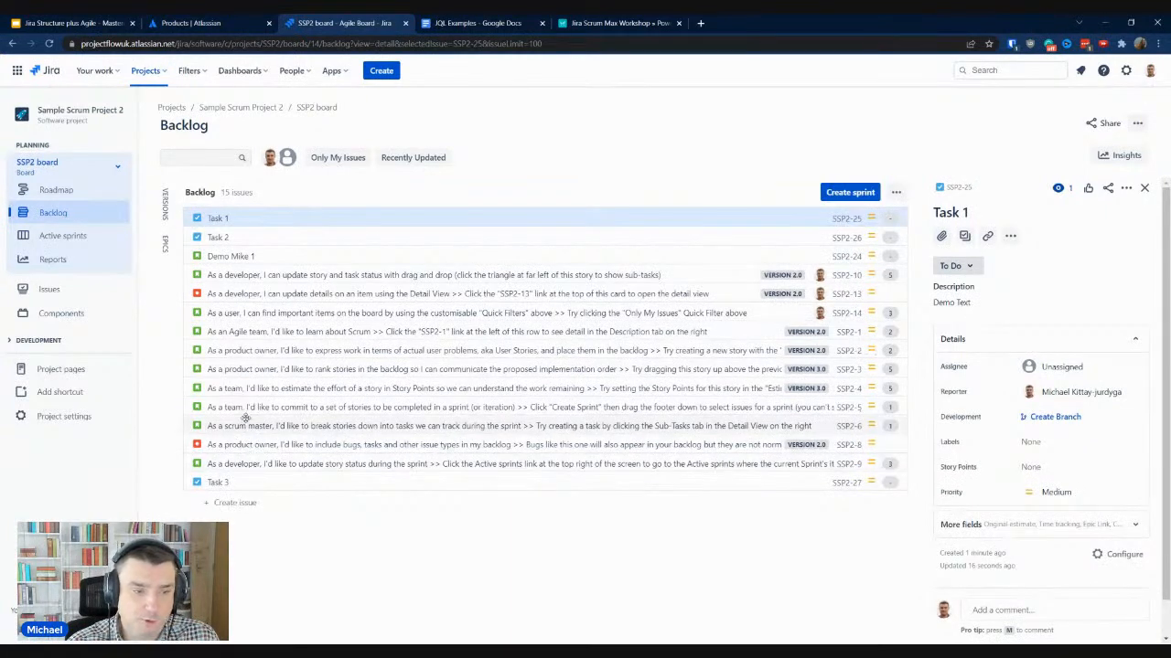
drag(245, 426, 241, 218)
drag(262, 405, 256, 218)
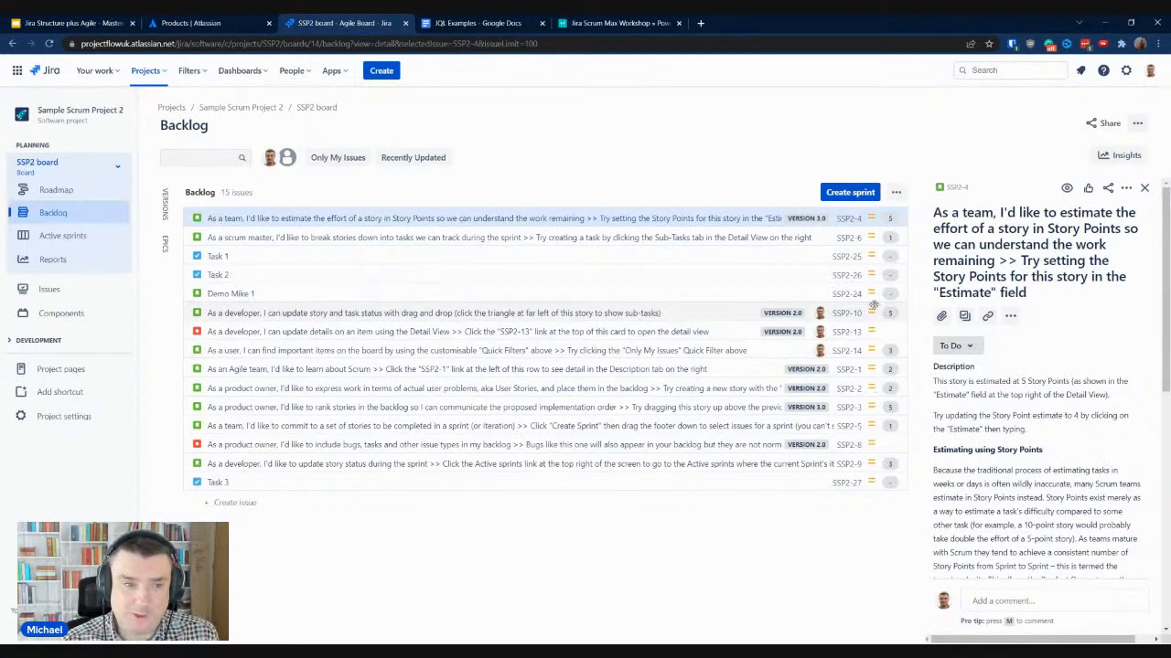
Create three new empty sprints above the backlog for planning upcoming work
click(849, 193)
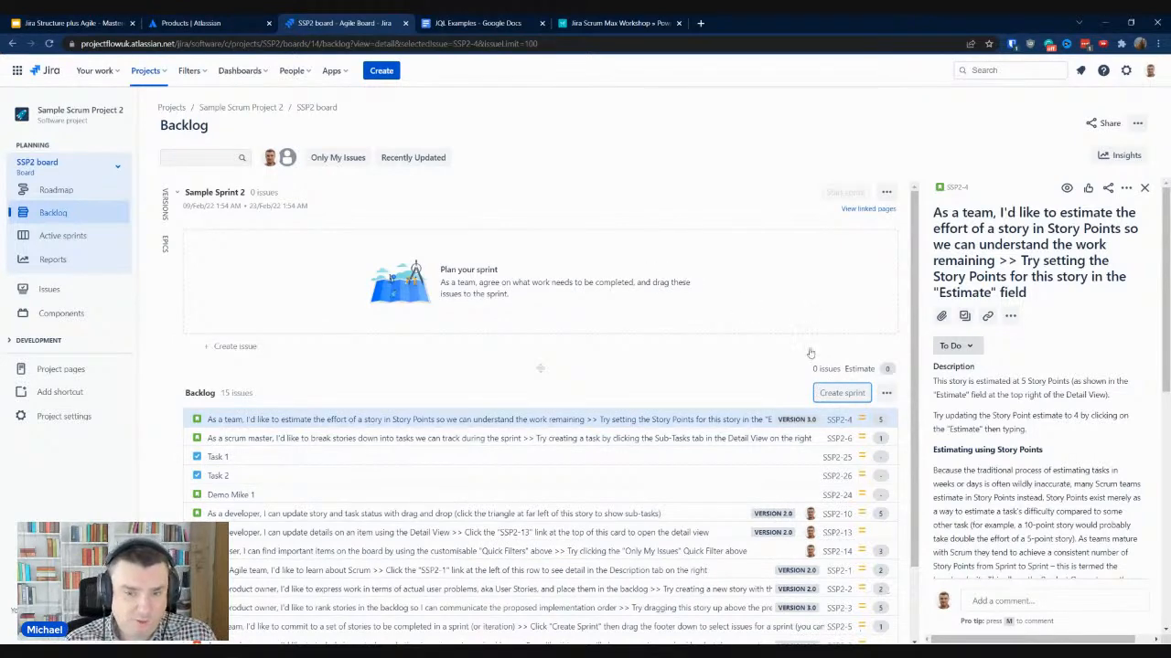
click(830, 395)
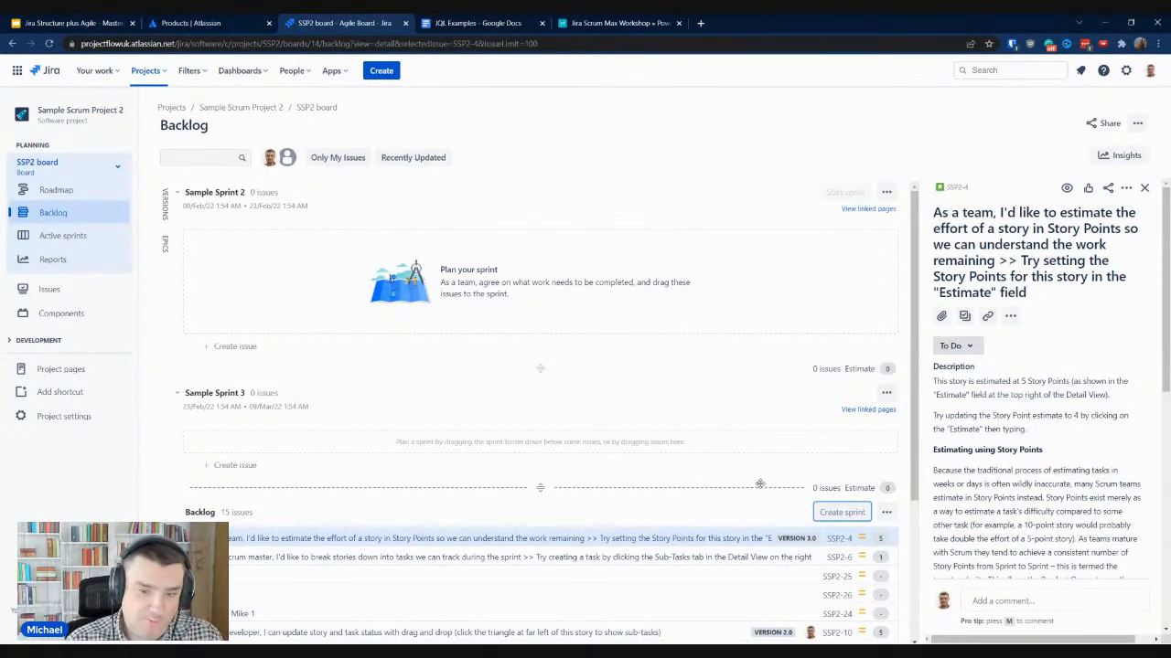
click(841, 513)
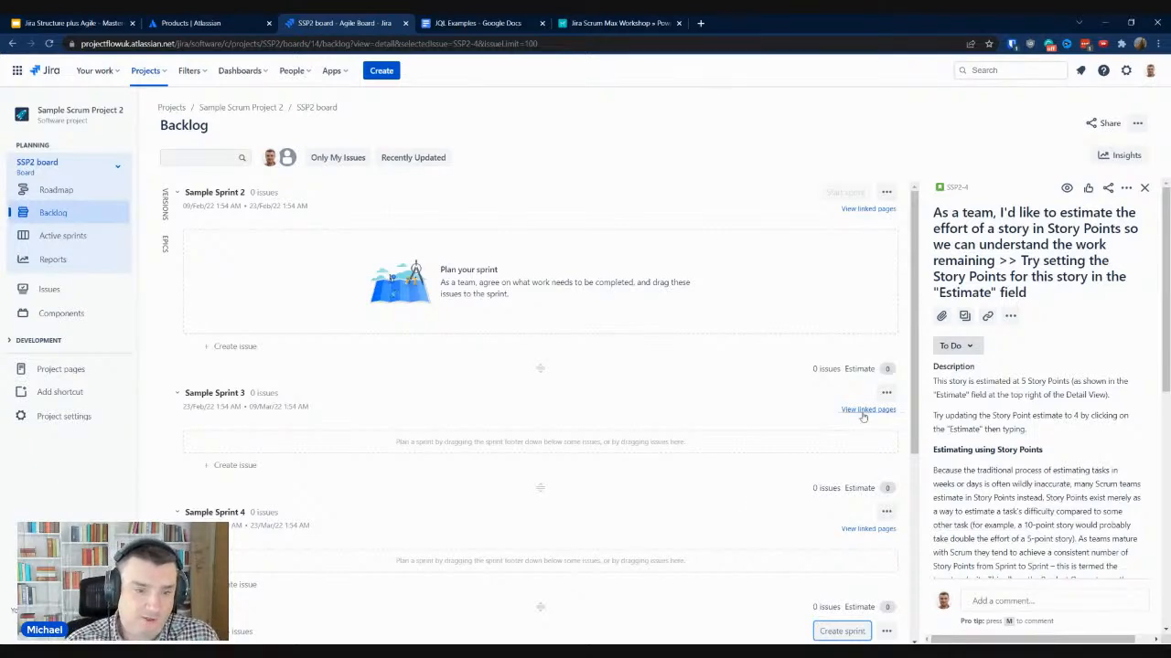
Move SSP2-4, Task 1 and SSP2-6 from the backlog into Sample Sprint 2, and Task 2 and SSP2-24 into Sample Sprint 3
scroll(549, 411, down, 3)
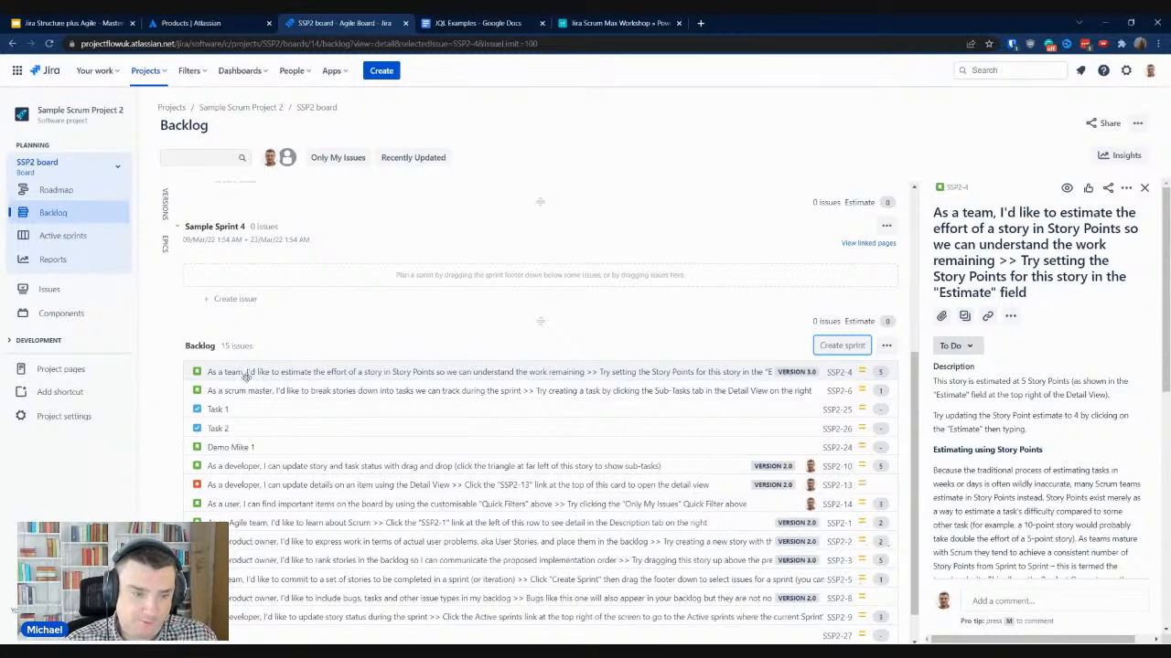
drag(250, 374, 249, 263)
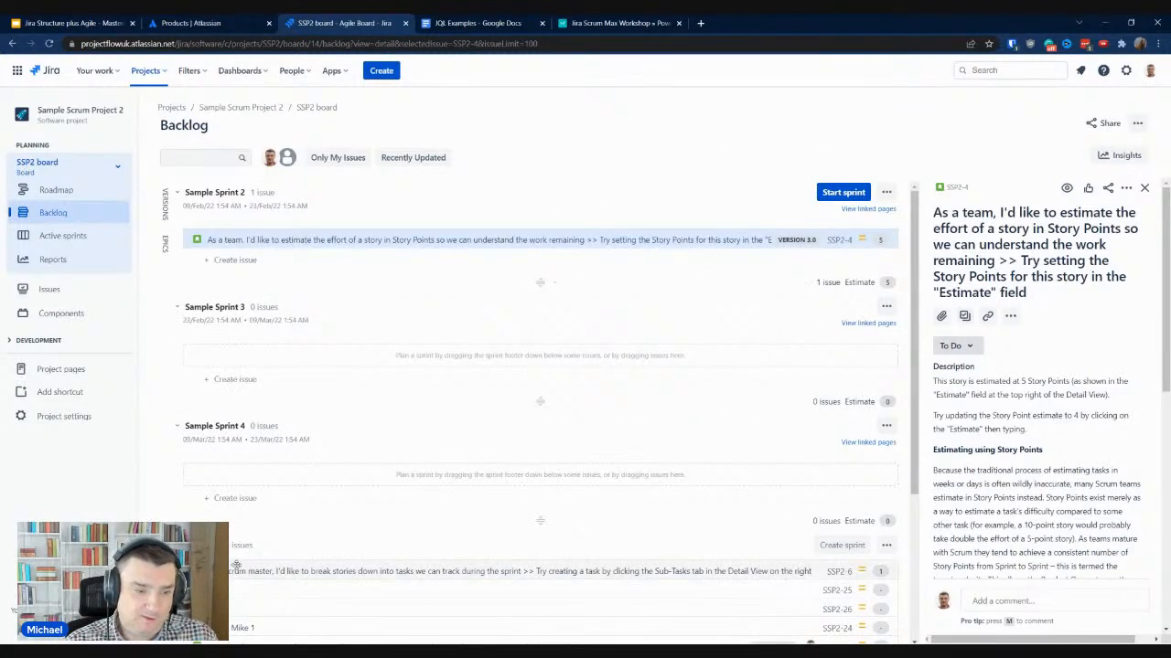
drag(239, 586, 224, 256)
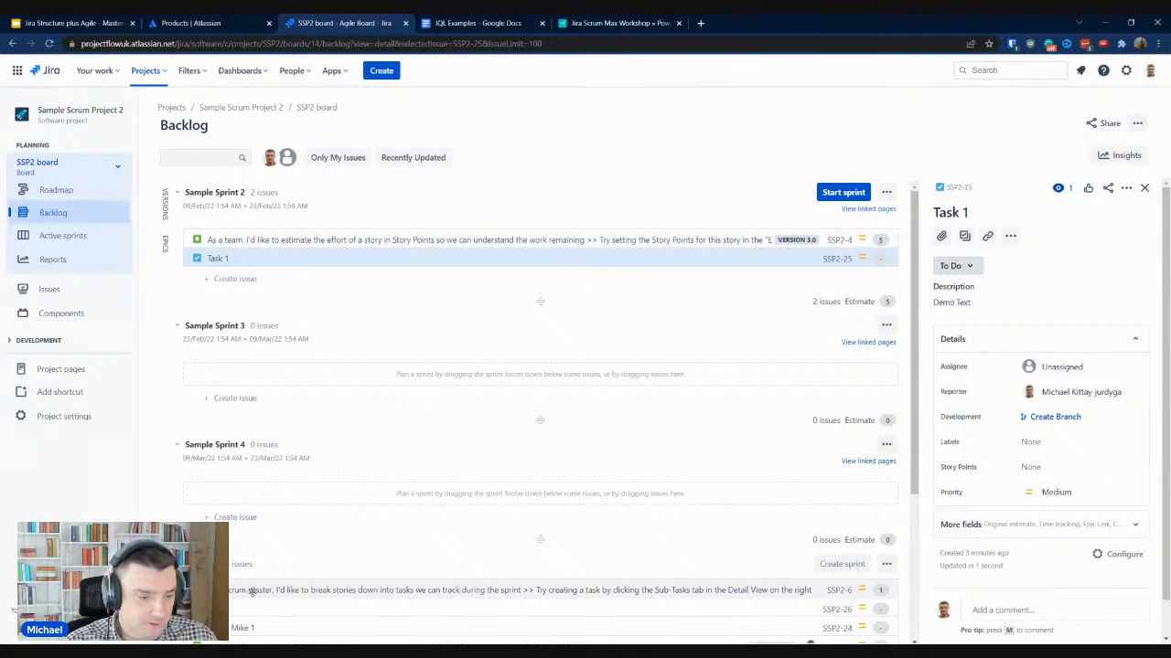
drag(256, 592, 239, 278)
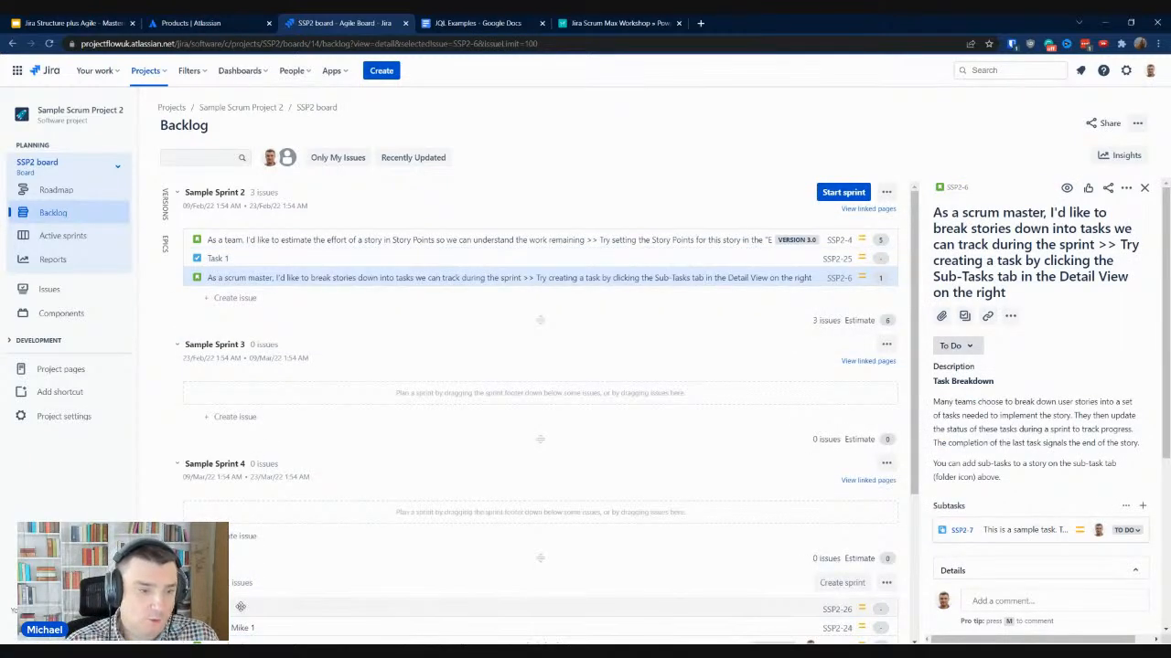
drag(242, 608, 247, 389)
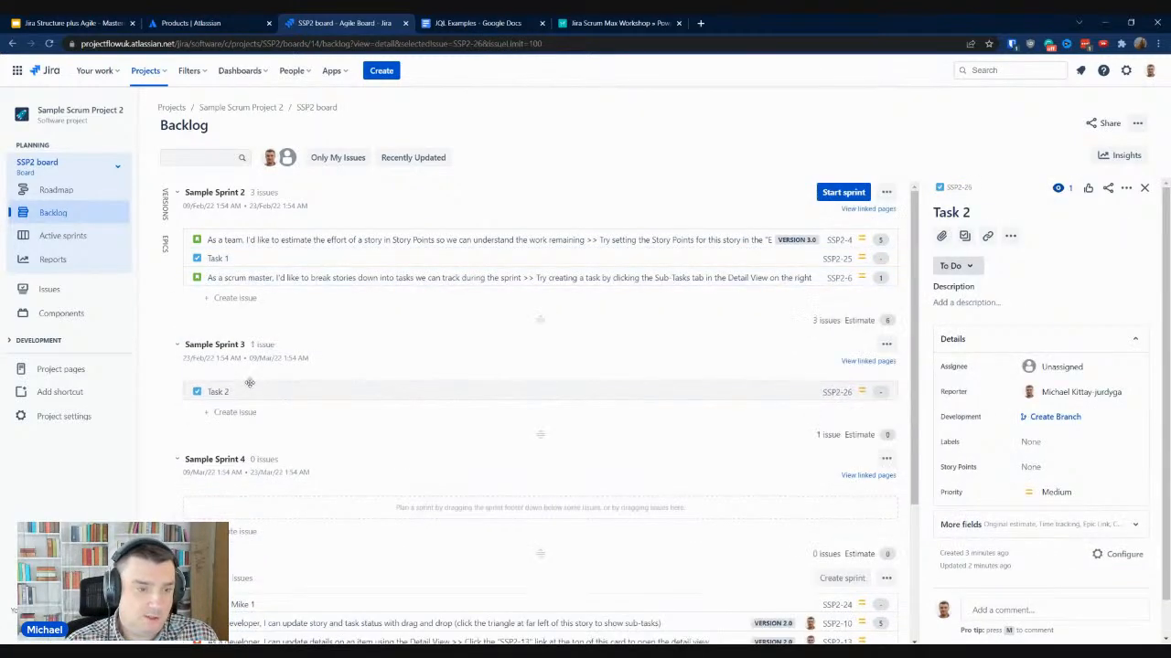
drag(231, 608, 231, 391)
Select the backlog issues SSP2-10, SSP2-13 and SSP2-14 together and send them to Sample Sprint 2
scroll(425, 471, down, 2)
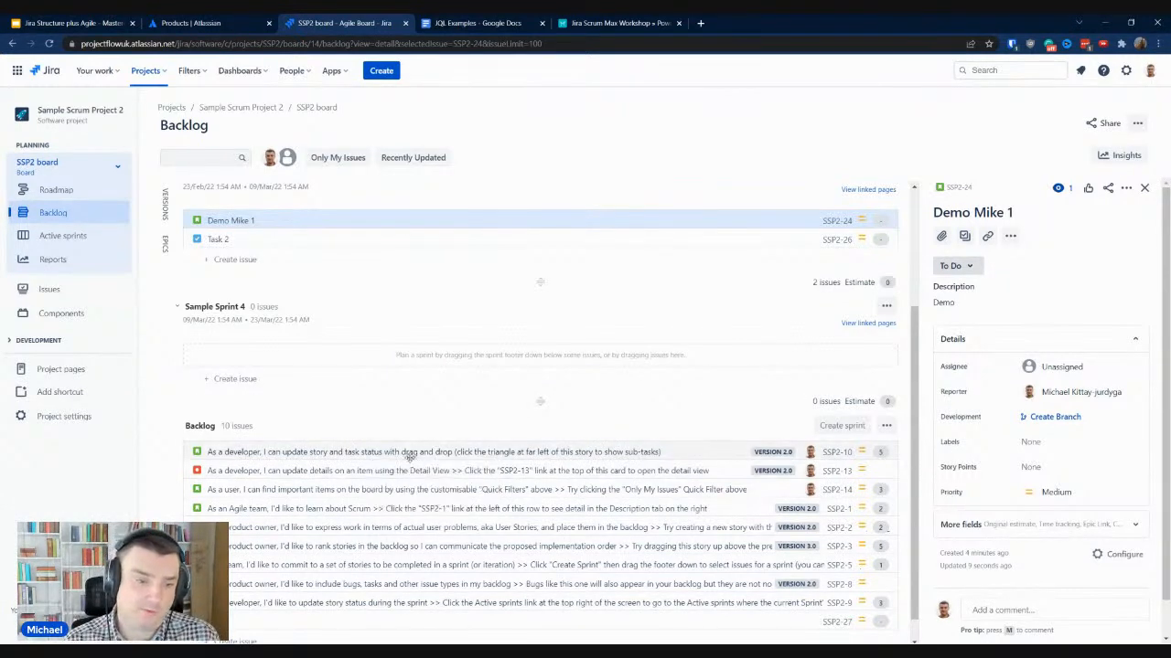
scroll(399, 448, down, 1)
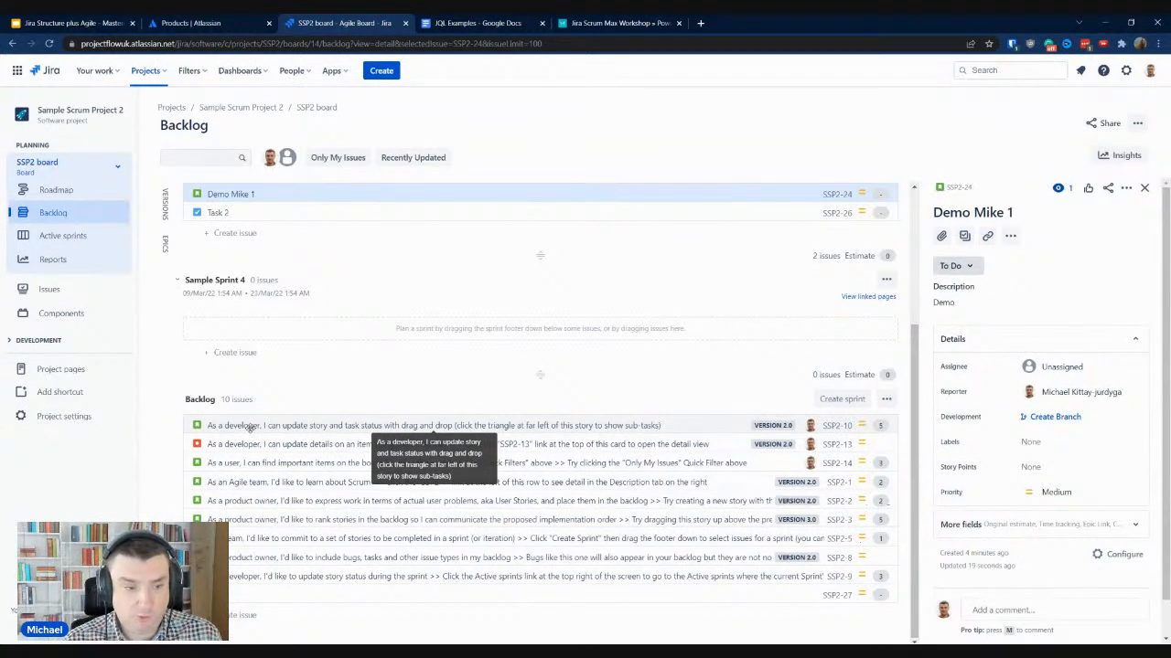
click(247, 428)
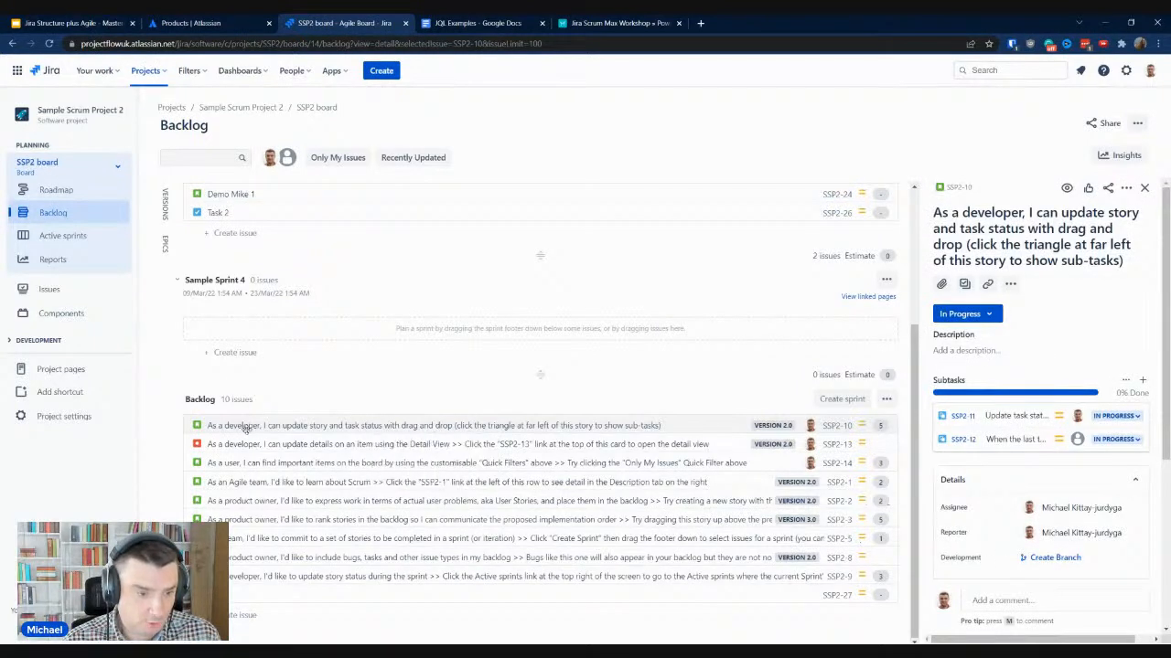
shift+click(245, 445)
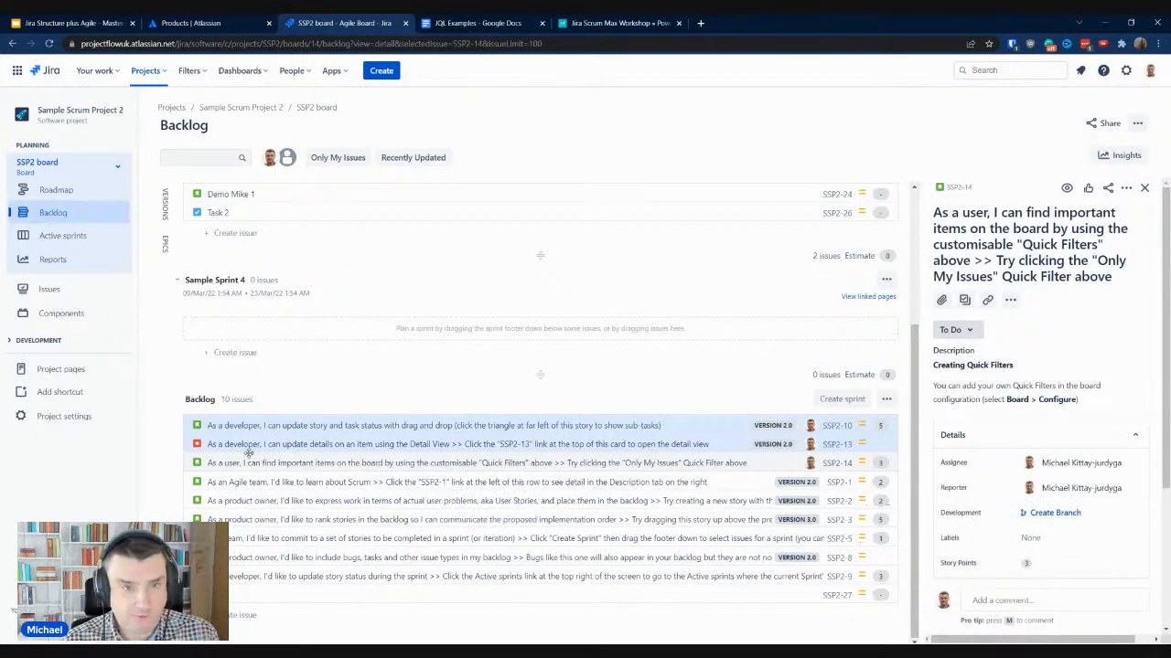
shift+click(250, 462)
right_click(250, 462)
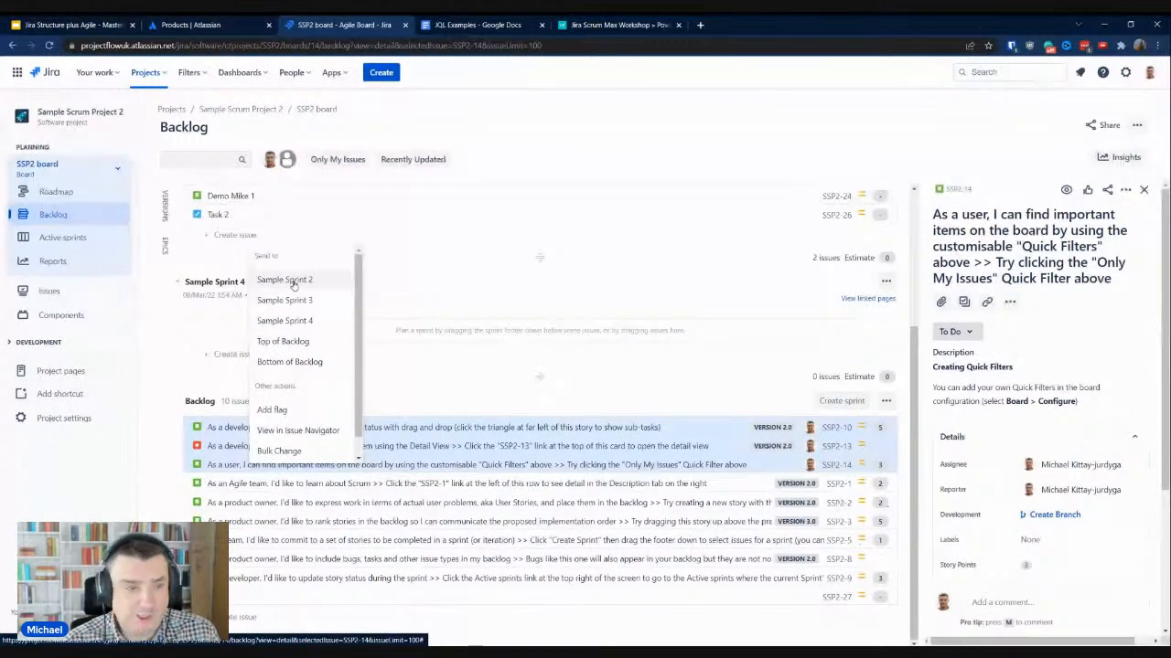
click(290, 280)
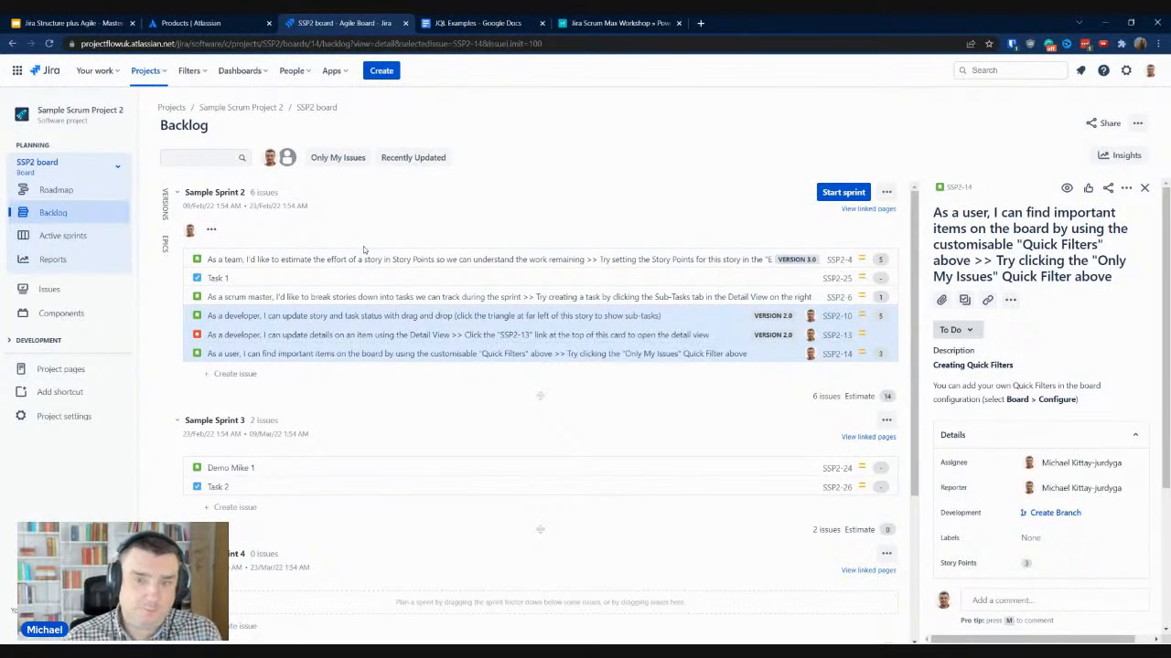
Start Sample Sprint 2 with a duration of 2 weeks, leaving the sprint goal empty
click(834, 198)
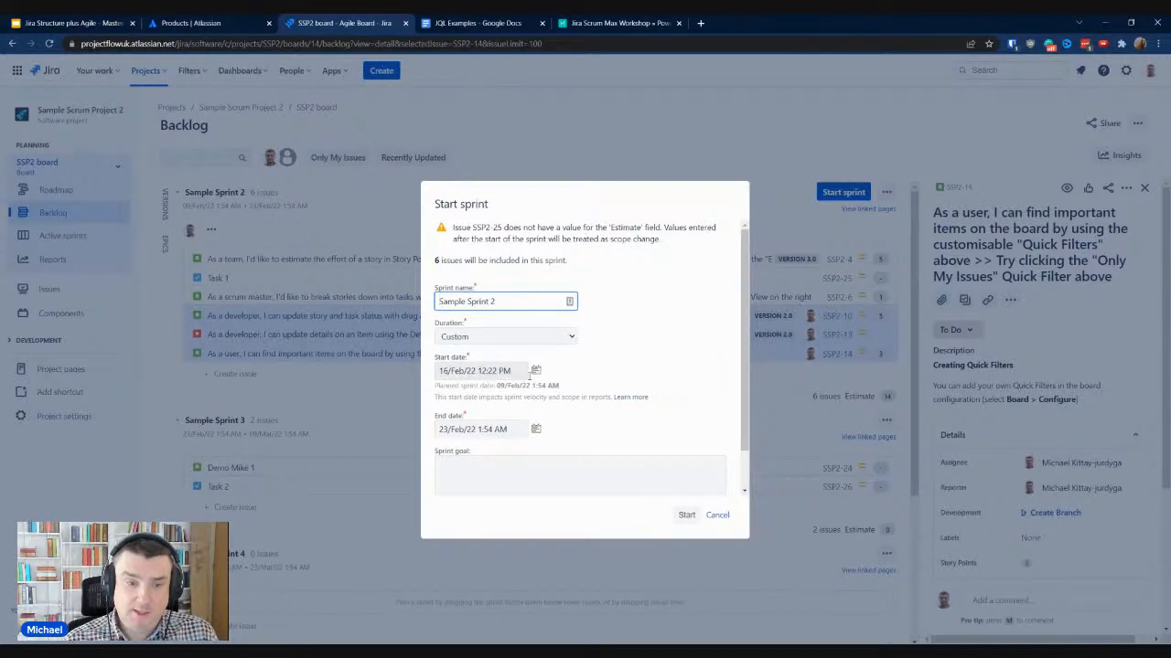
click(482, 337)
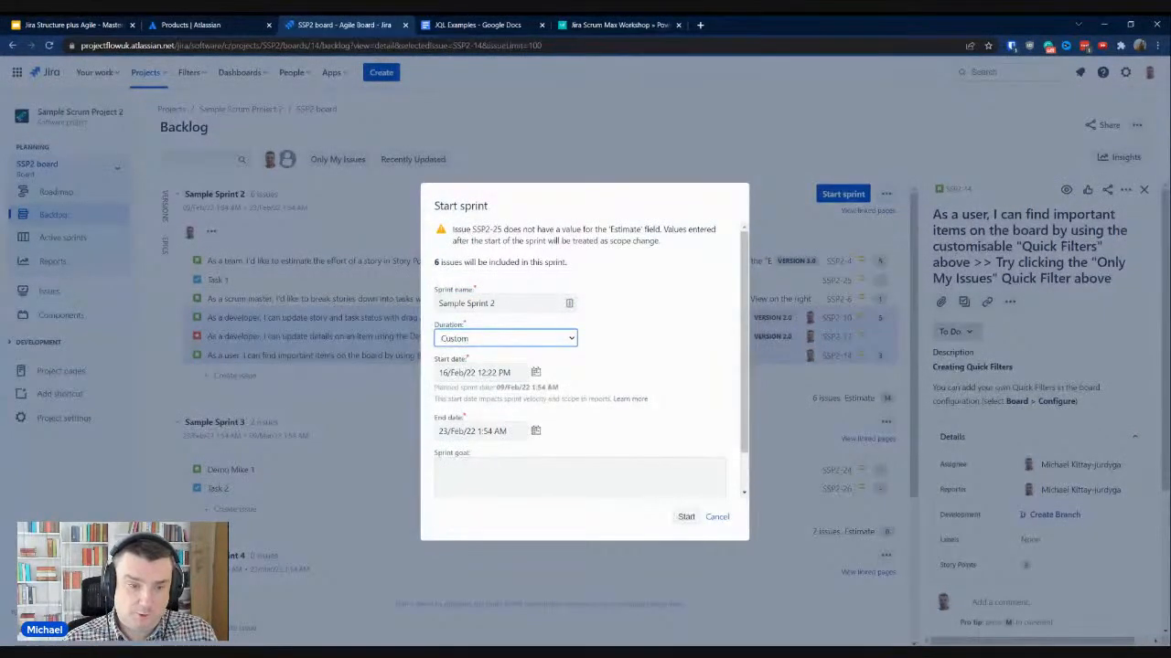
click(477, 365)
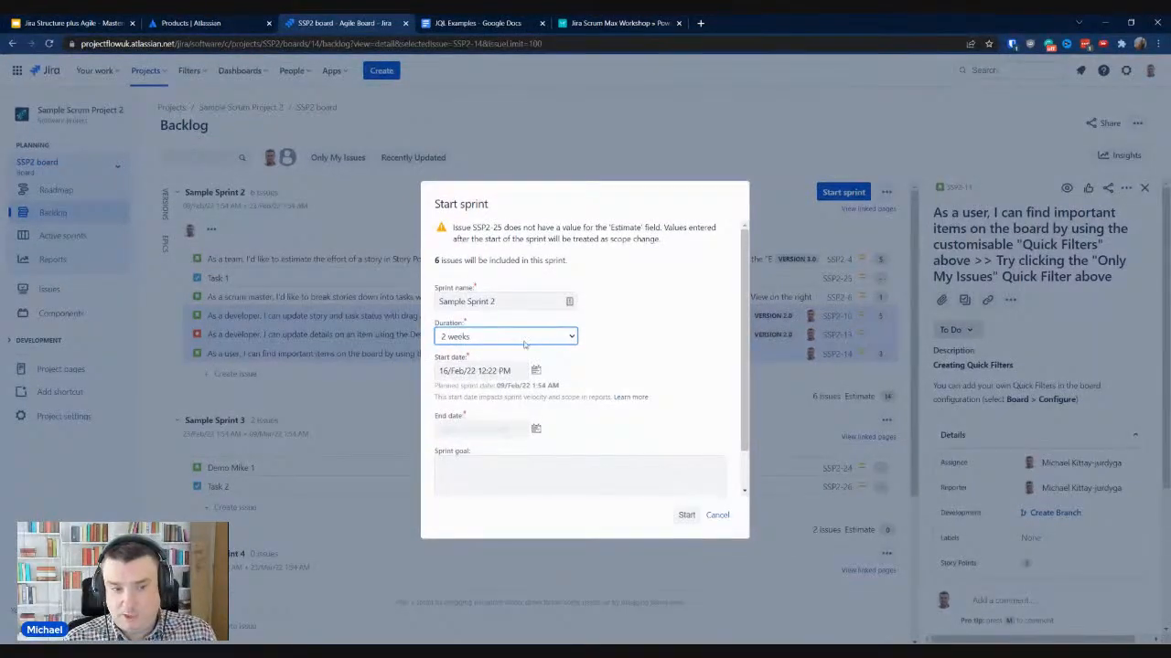
scroll(517, 366, down, 1)
click(477, 437)
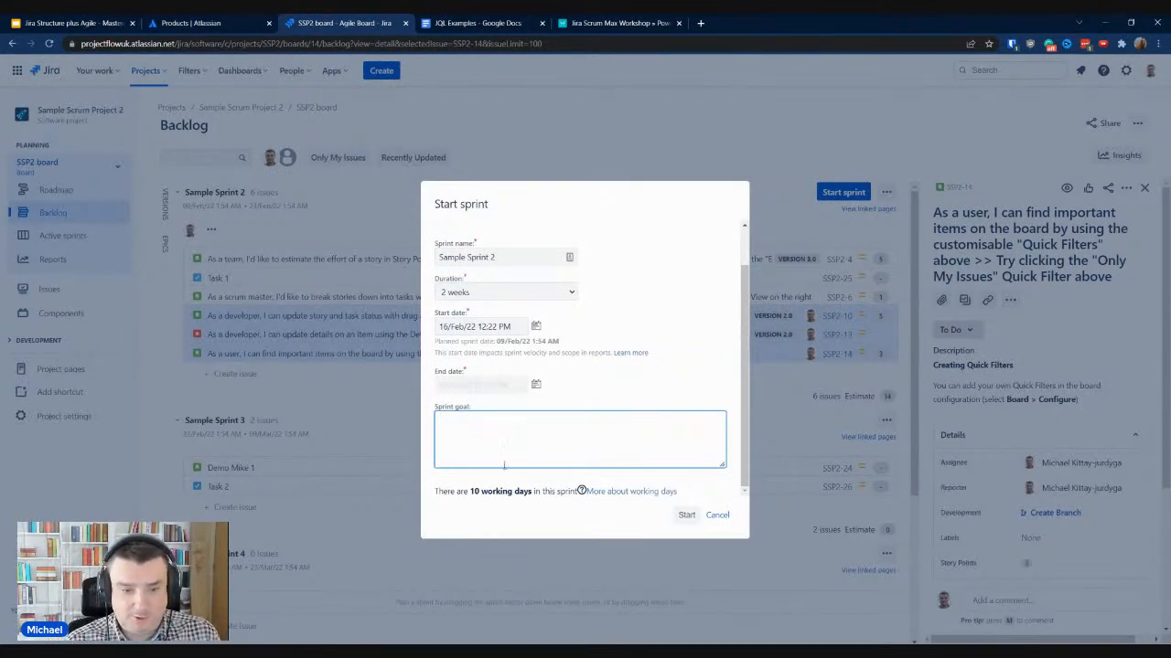
click(686, 515)
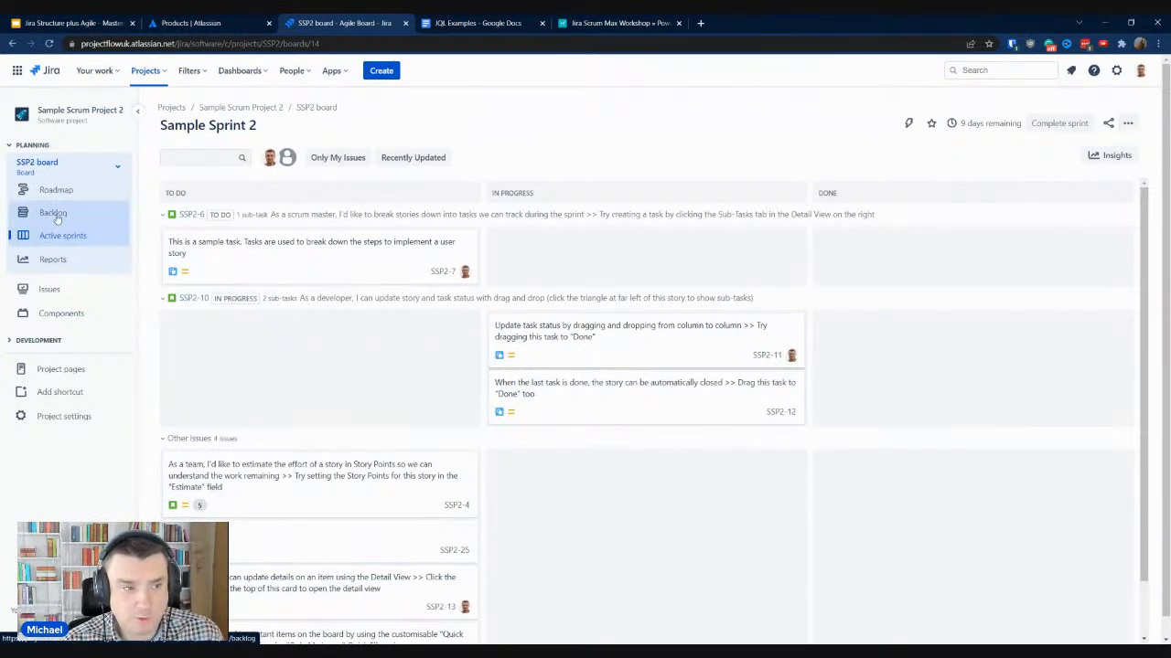
Check the backlog, return to the active sprint board, move sub-task SSP2-7 to Done and update its parent issue SSP2-6 to match
click(53, 213)
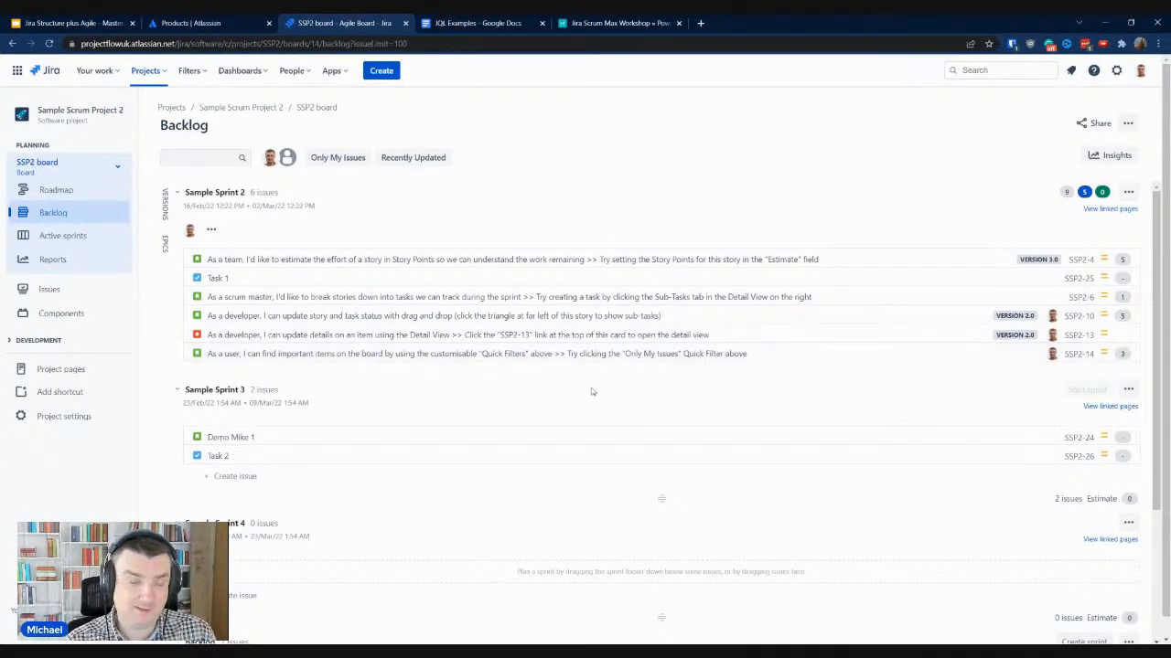
click(47, 236)
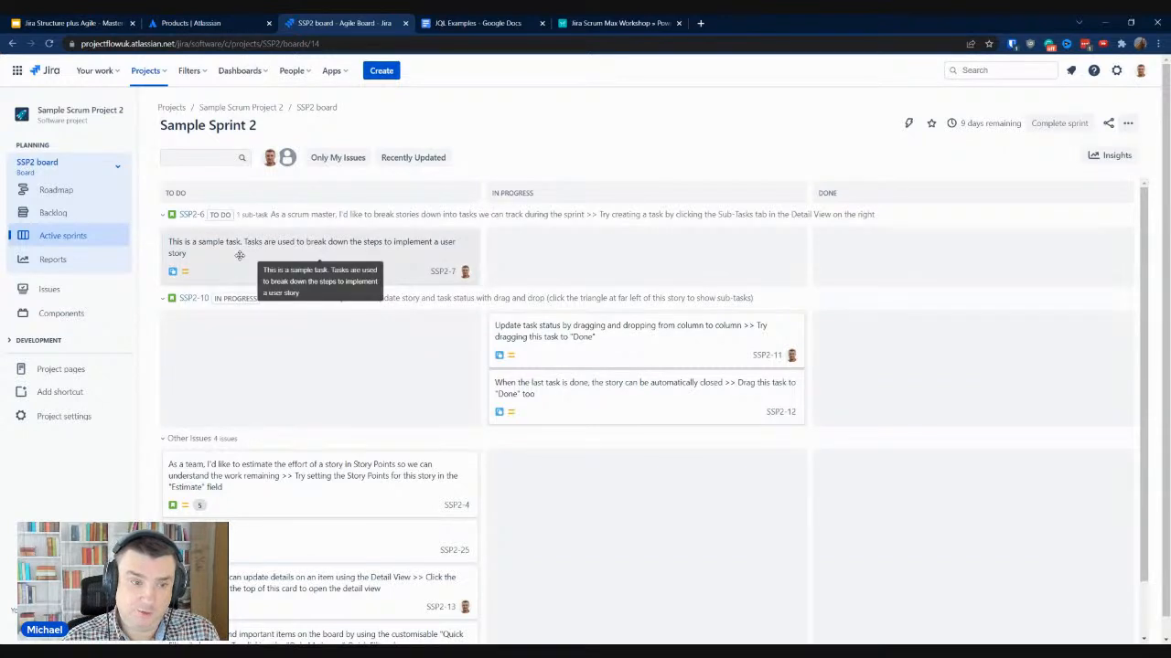
mouse_move(240, 255)
mouse_down()
mouse_move(910, 256)
mouse_move(224, 255)
mouse_up()
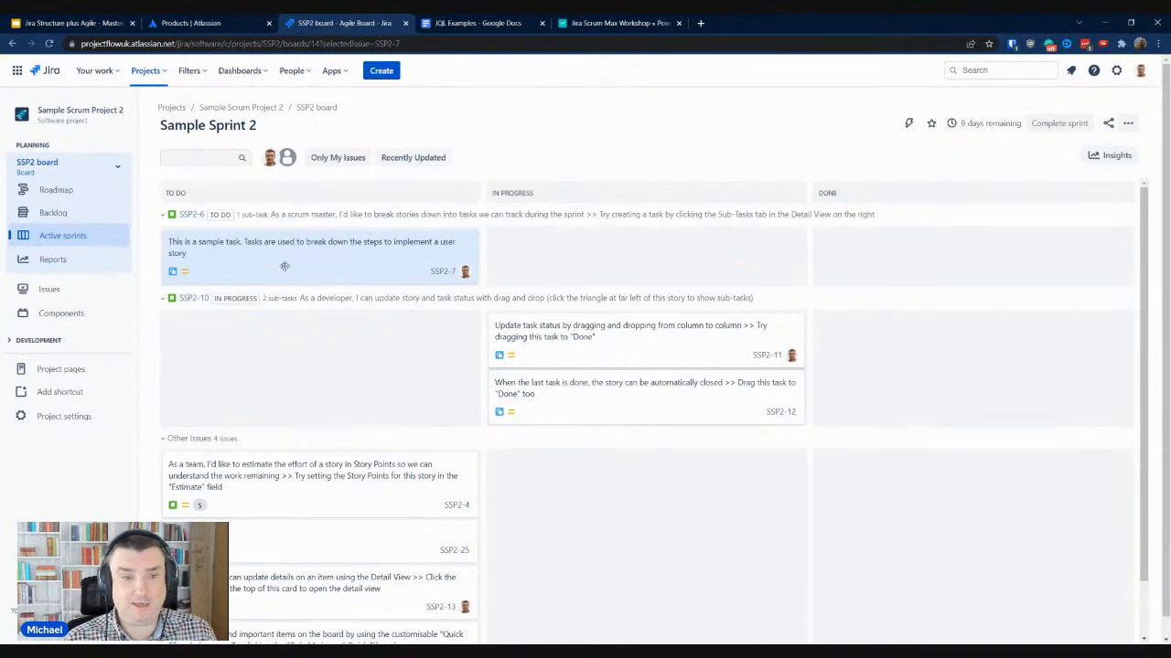
drag(283, 264, 945, 271)
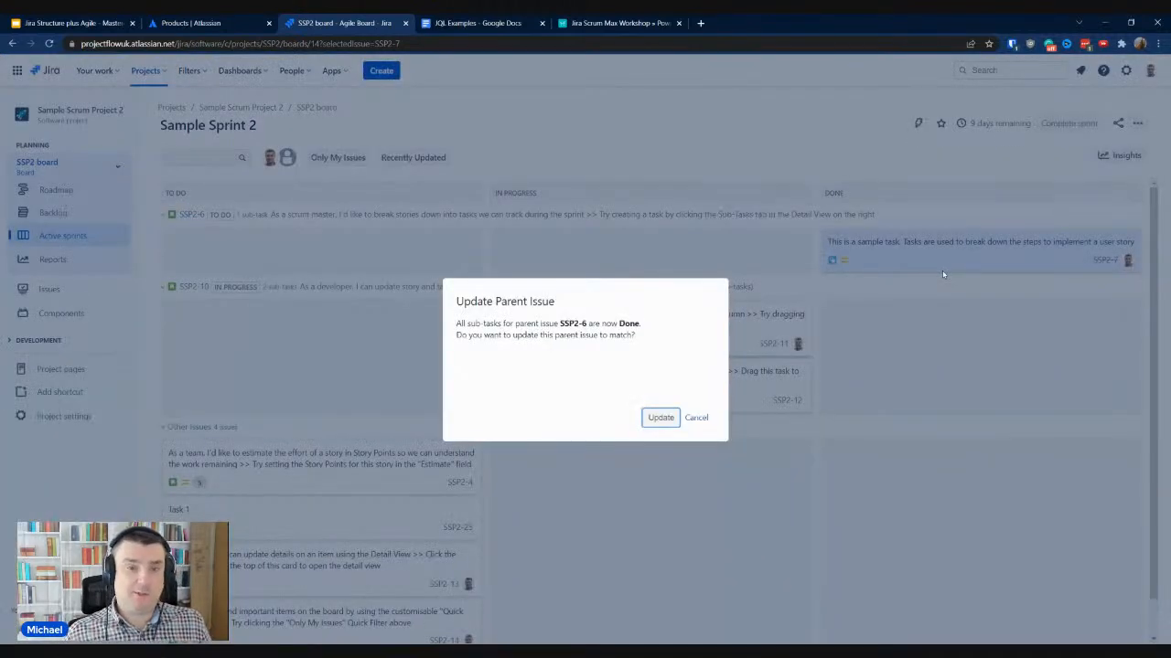
click(662, 417)
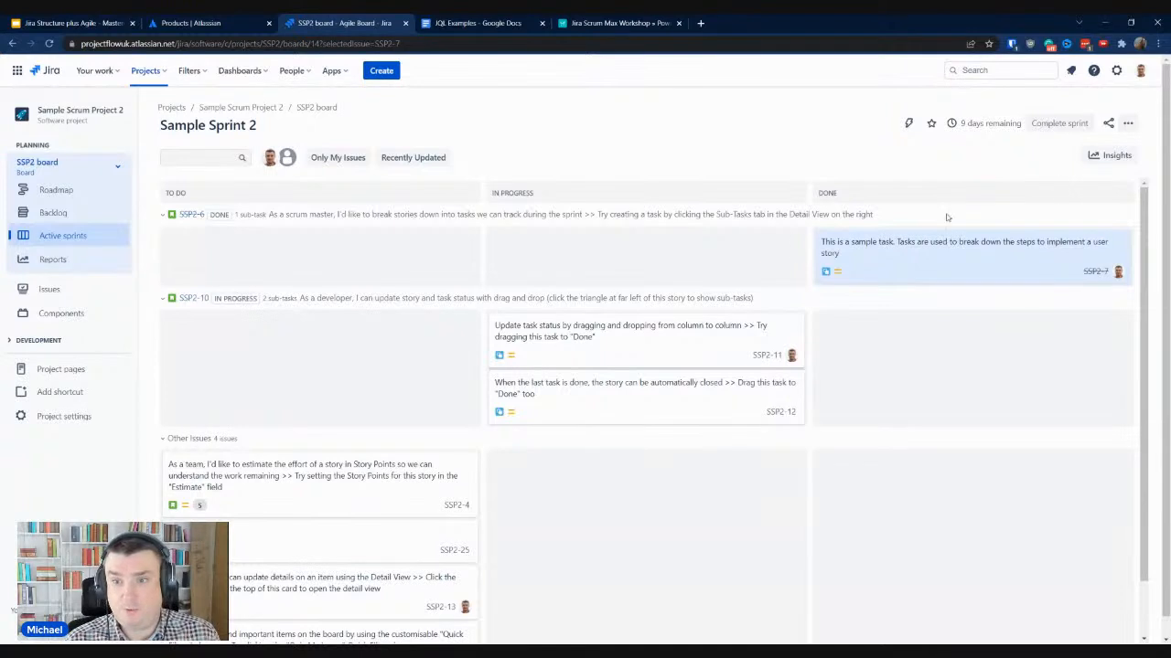
Open the column settings of the SSP2 board and highlight the note about using a simplified workflow
click(1130, 123)
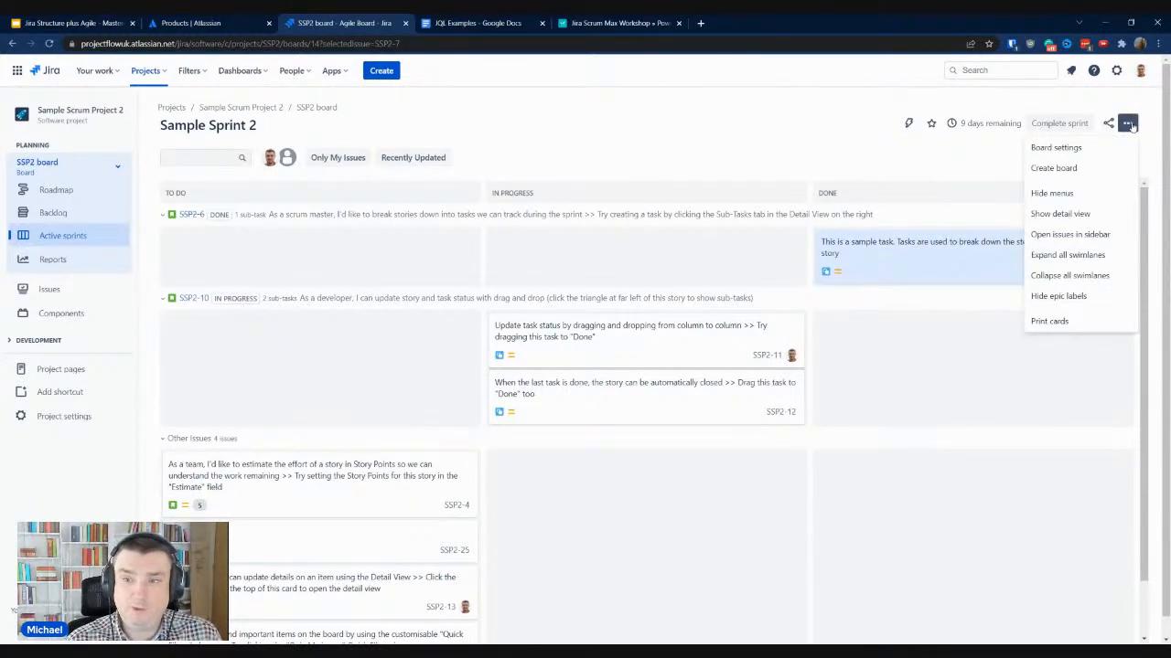
click(1086, 153)
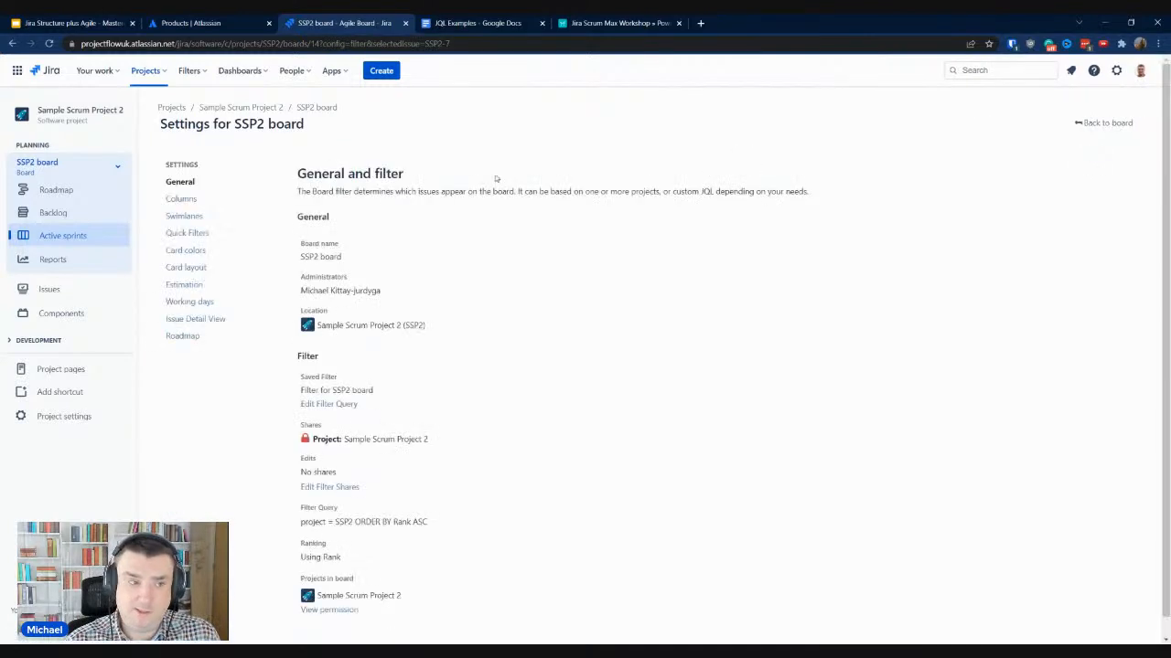
click(182, 200)
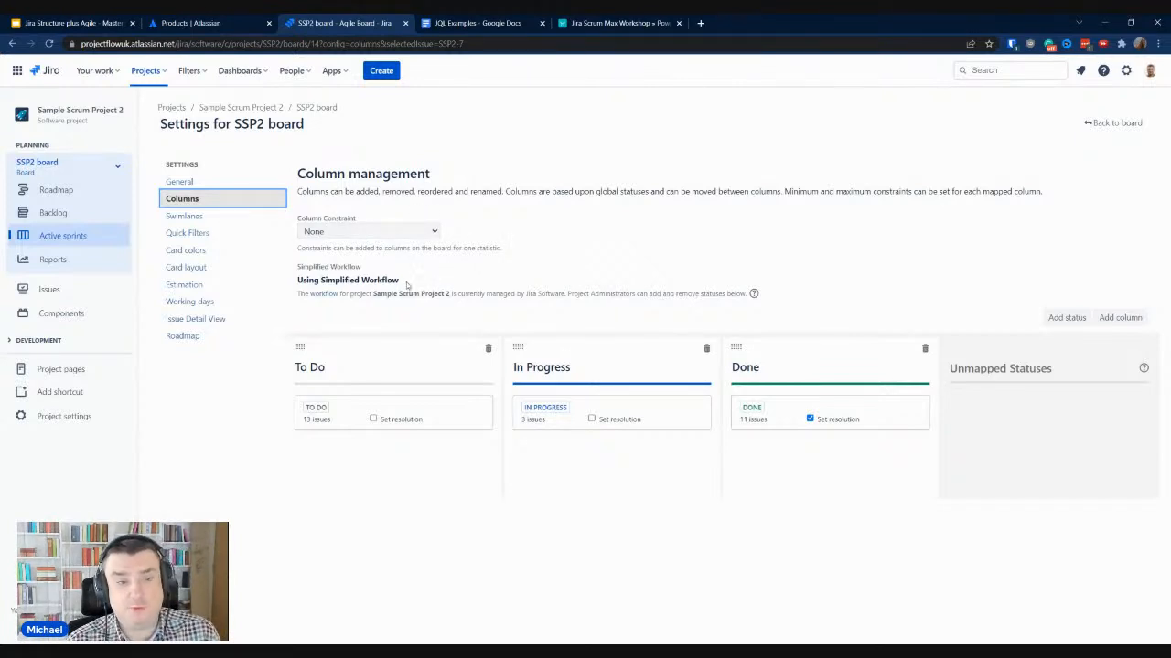
drag(400, 280, 296, 283)
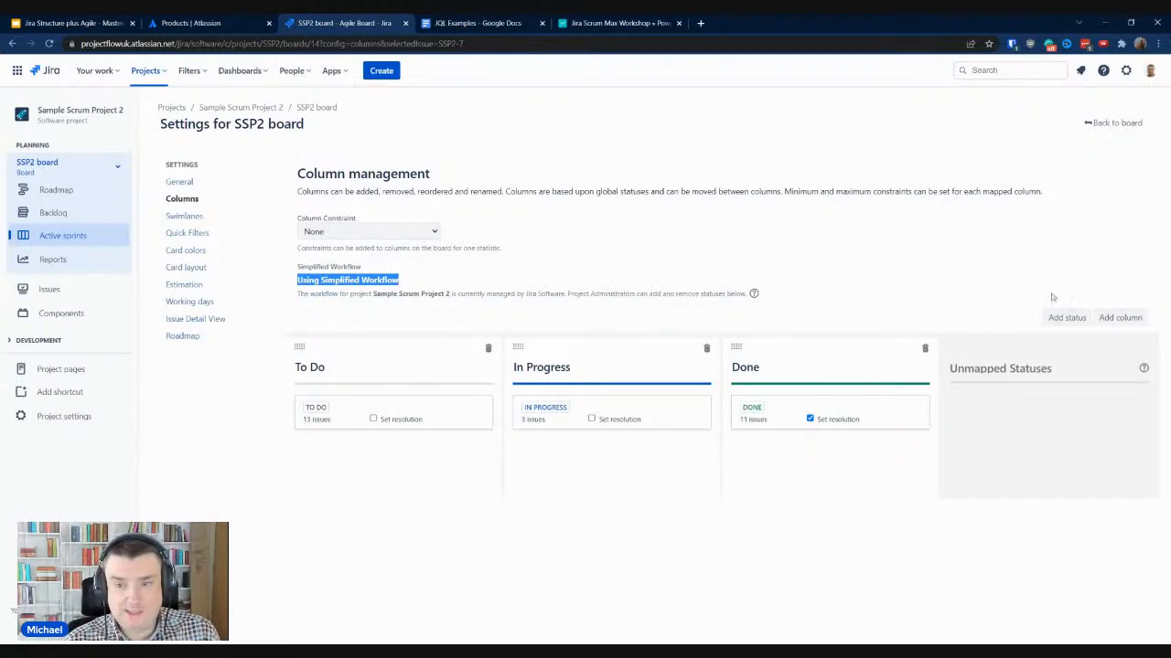
Add the existing Blocked status to the board's unmapped statuses, and delete it from there again
click(1069, 319)
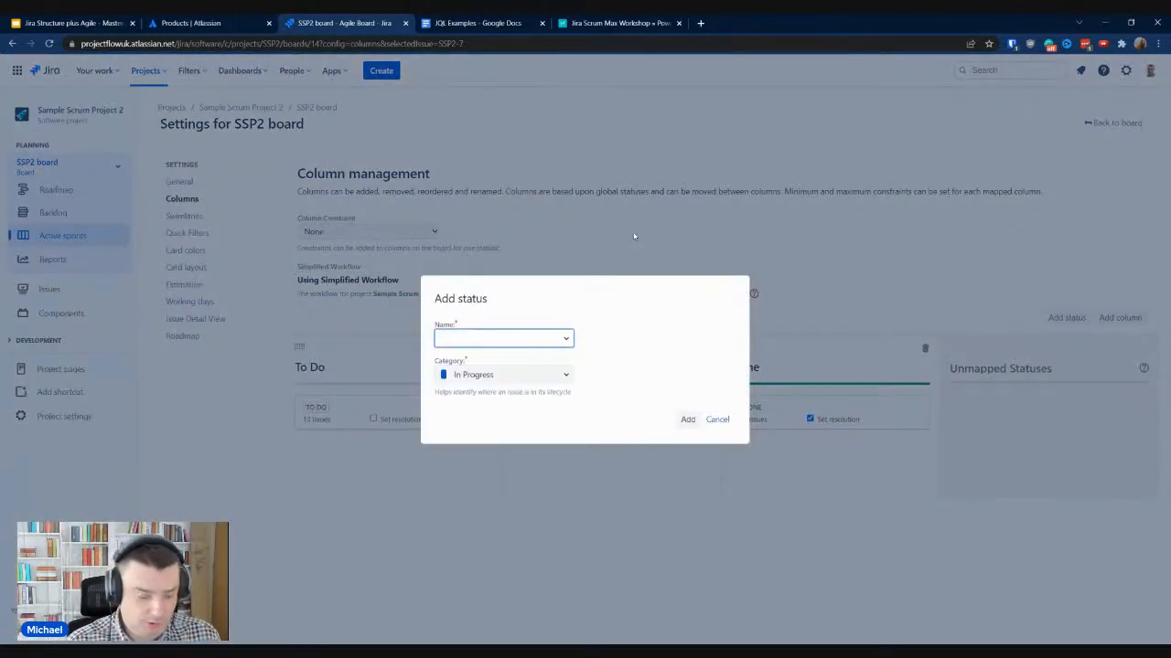
text(Blocke)
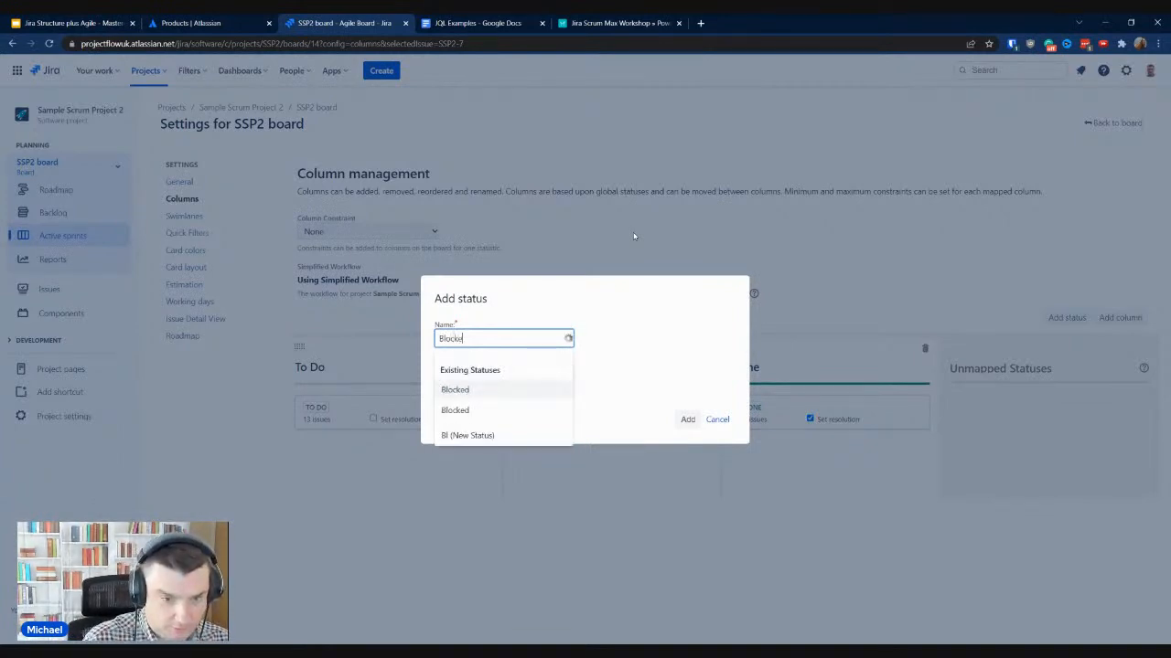
text(d)
key(Return)
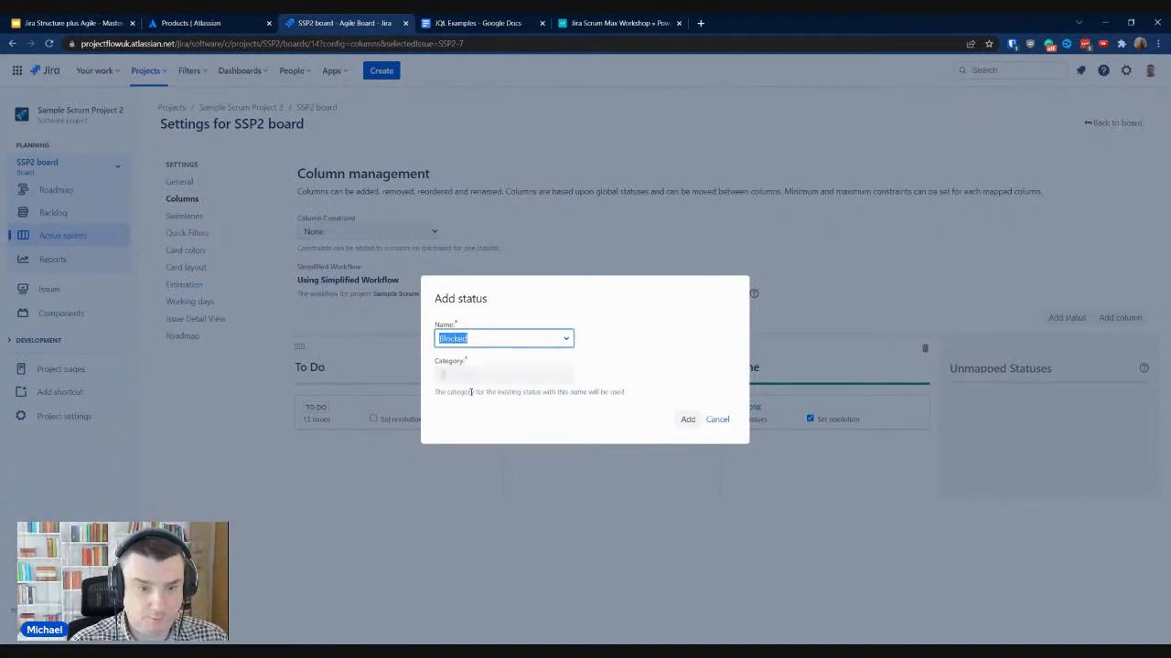
click(698, 423)
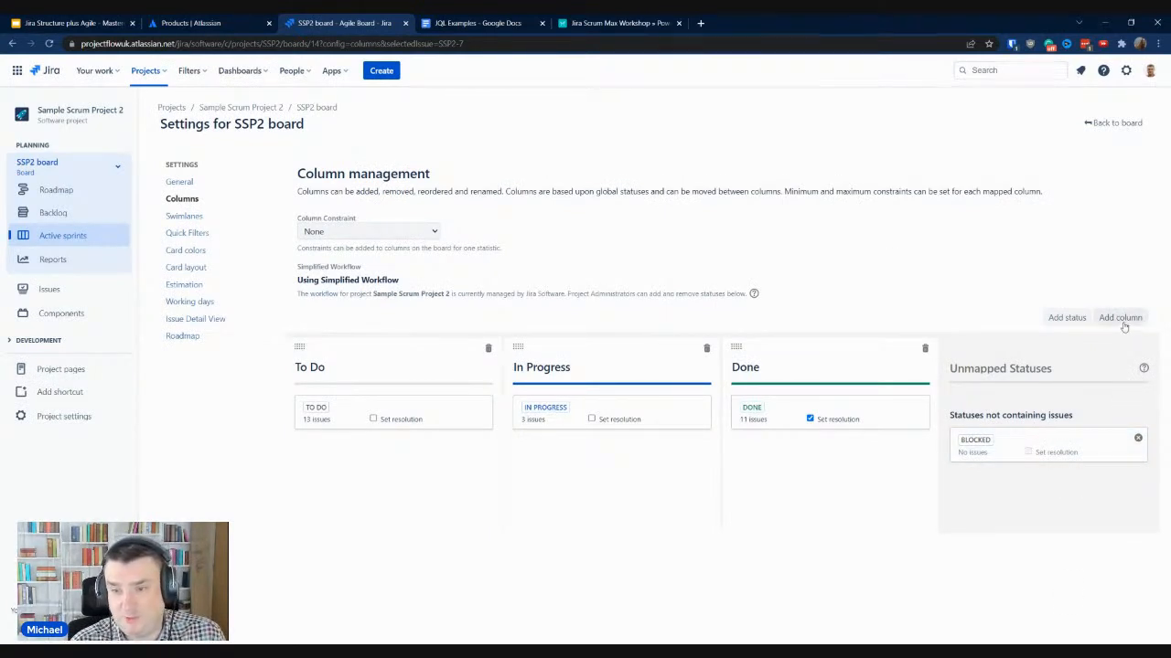
click(1138, 437)
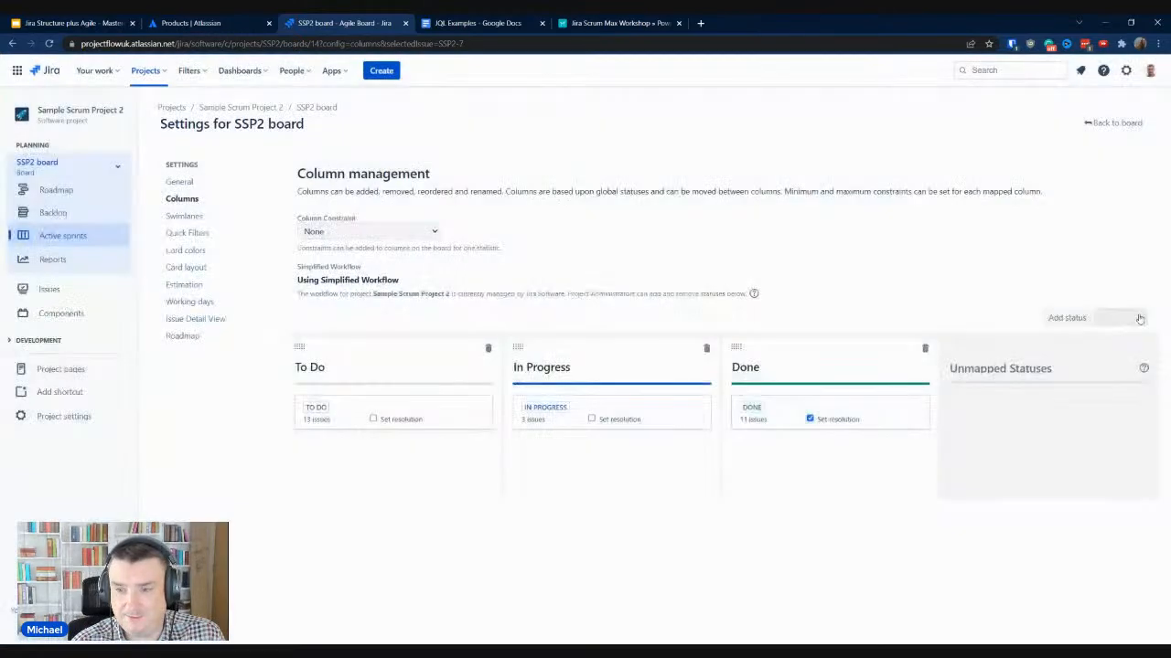
Add a column named Blocked to the board, using the existing status of the same name
click(1120, 318)
text(Blocked)
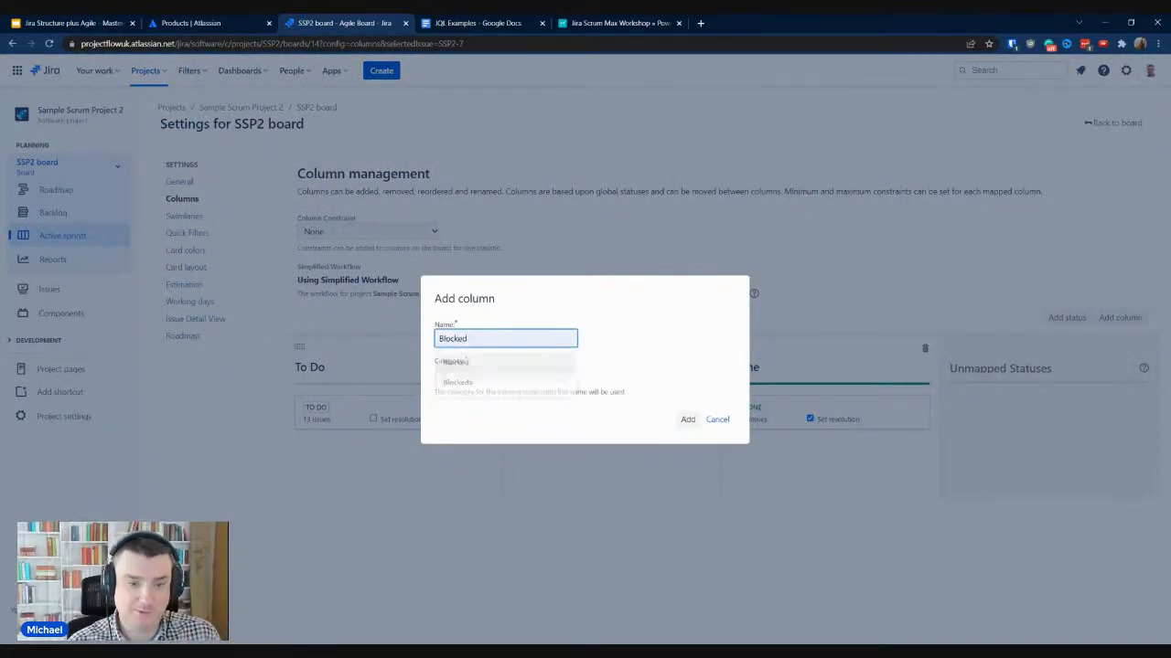
click(455, 363)
click(687, 419)
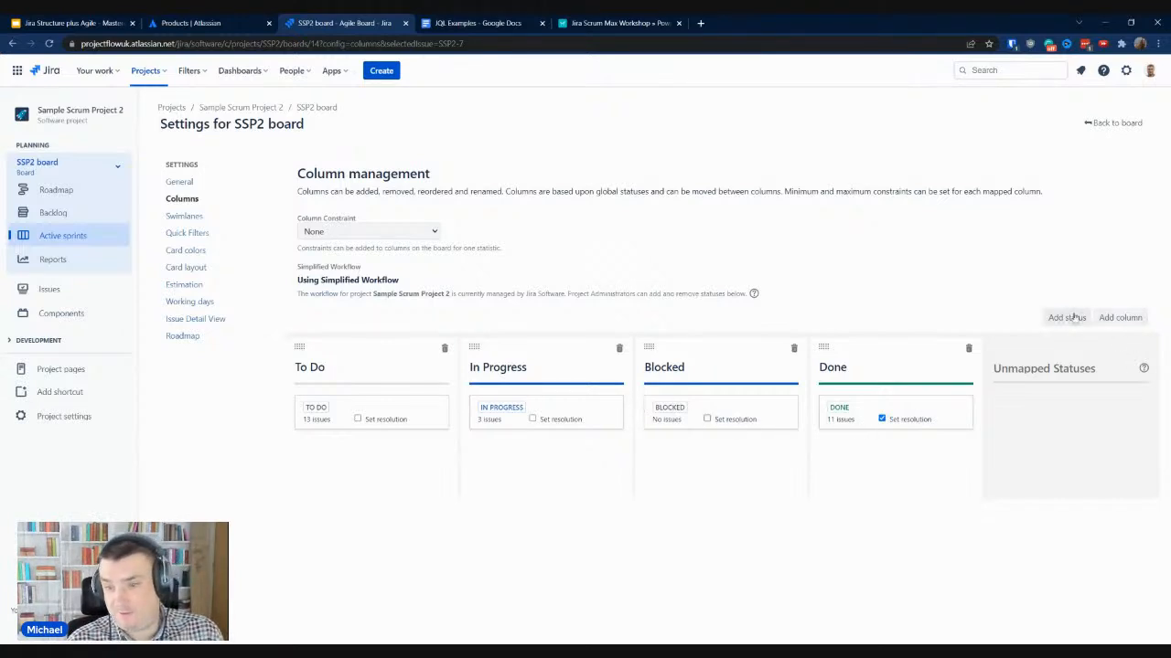
Add an In Review UAT column with the To Do category, and reorder the Blocked column to sit between it and Done
click(1121, 324)
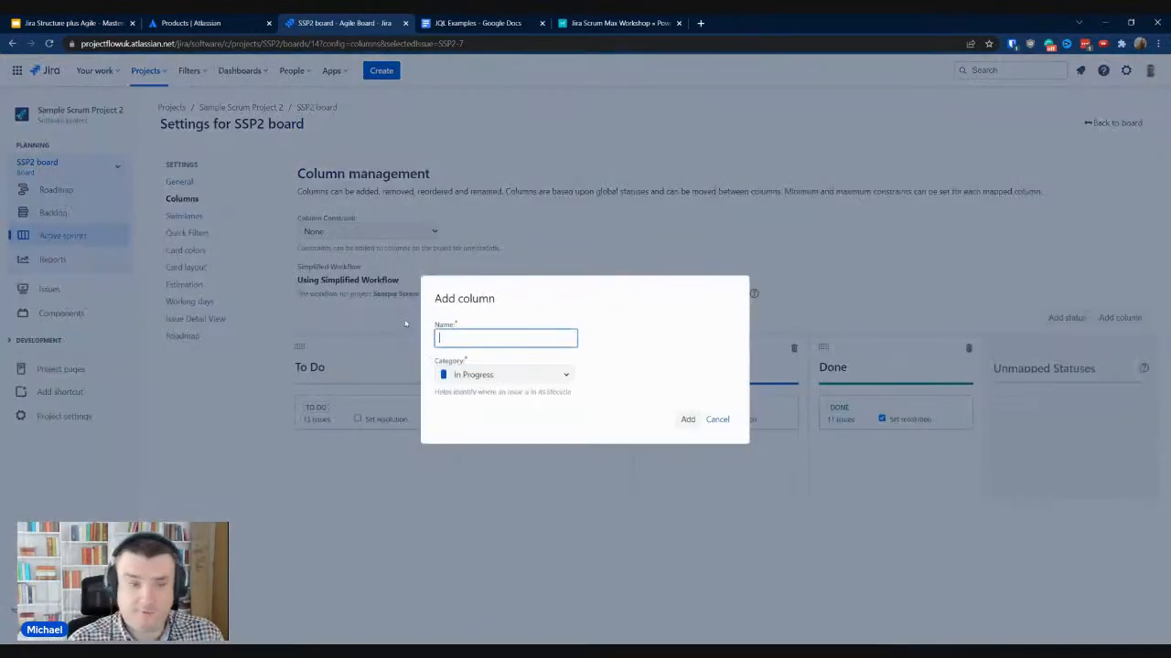
text(In)
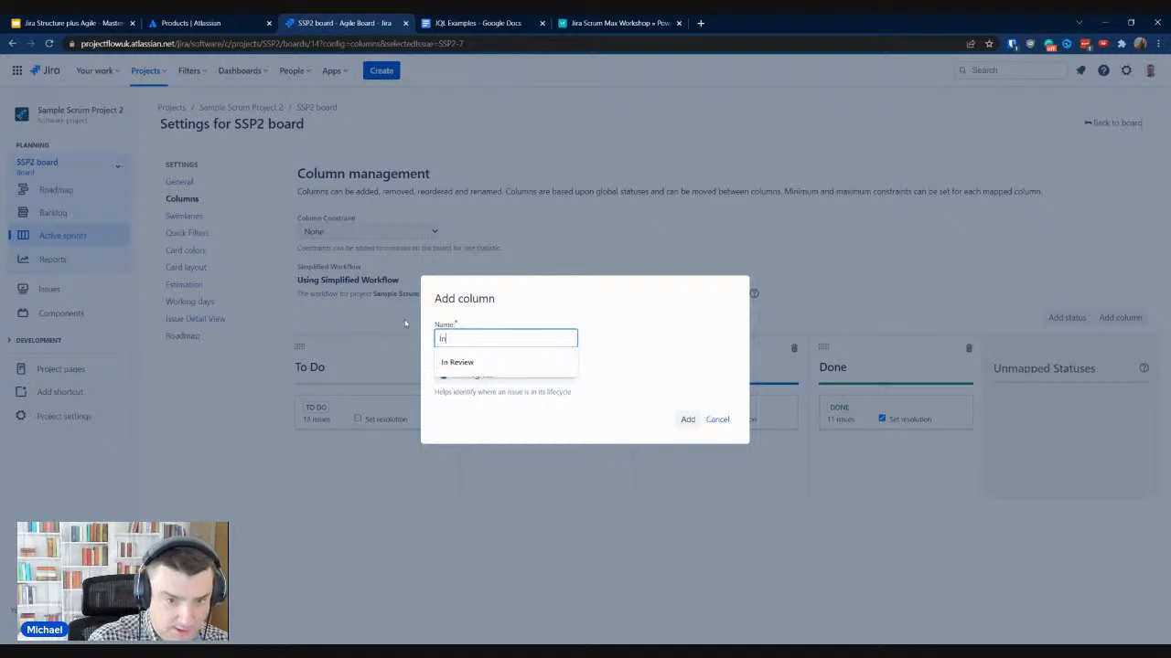
text( Revie)
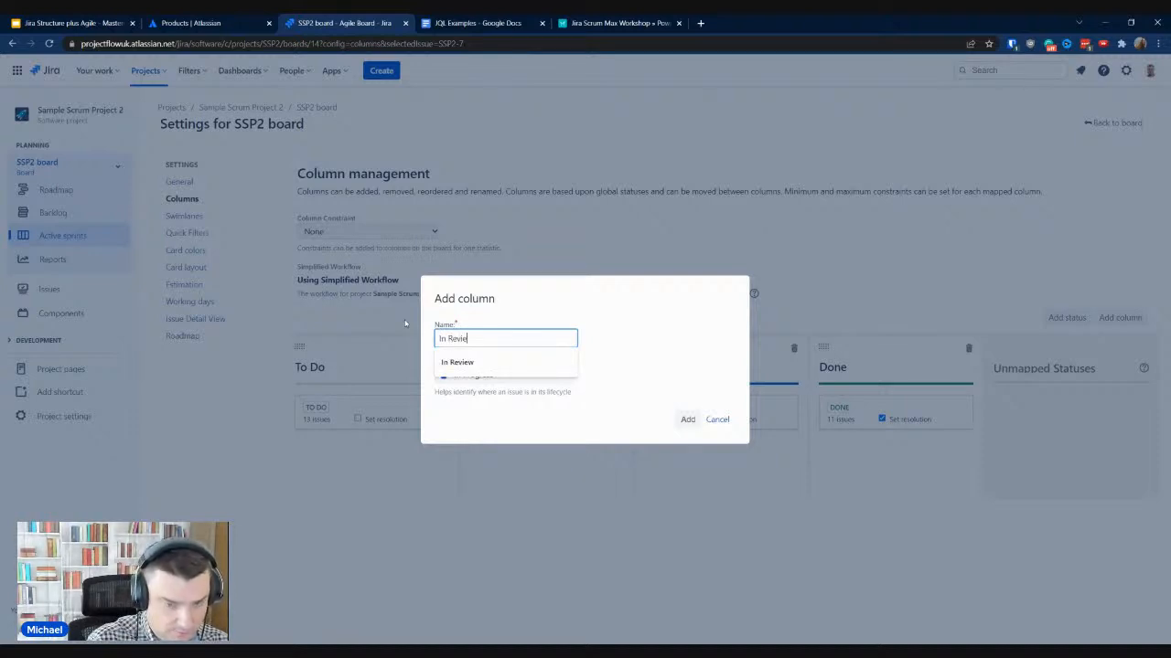
text(w UAT)
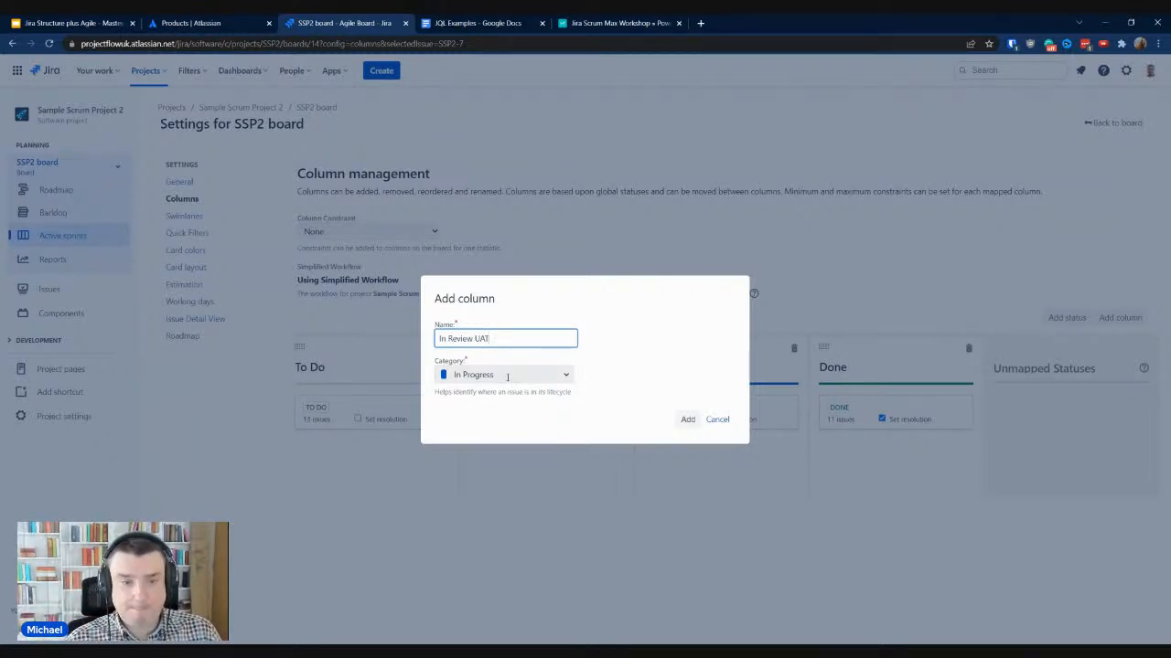
click(507, 375)
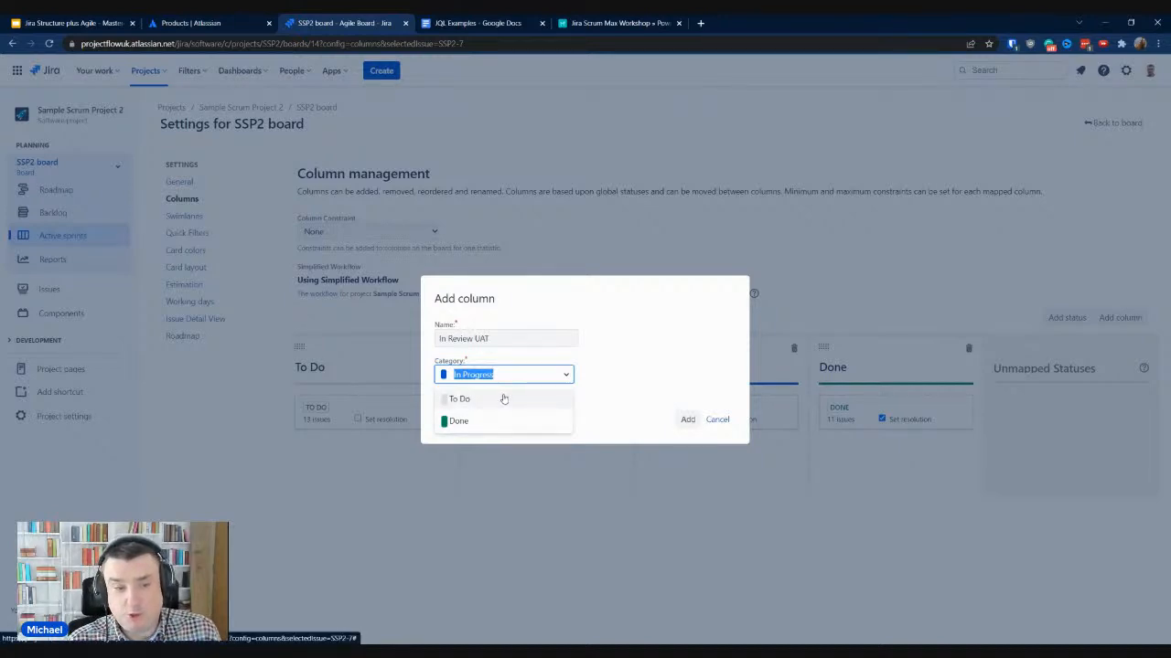
click(468, 400)
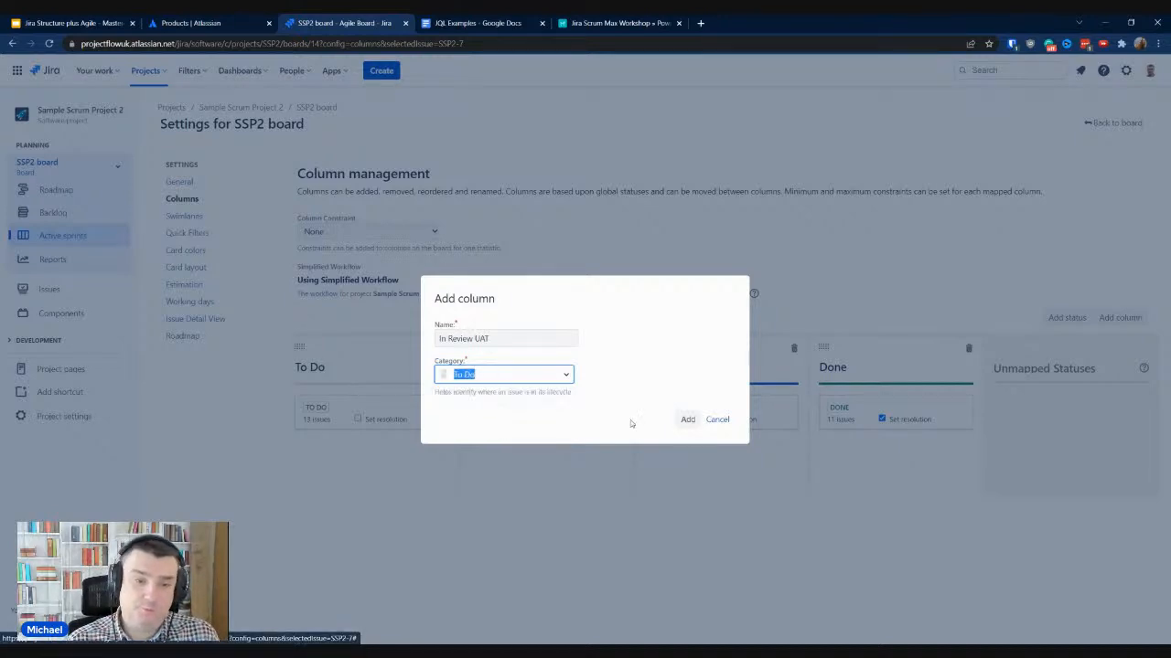
click(684, 420)
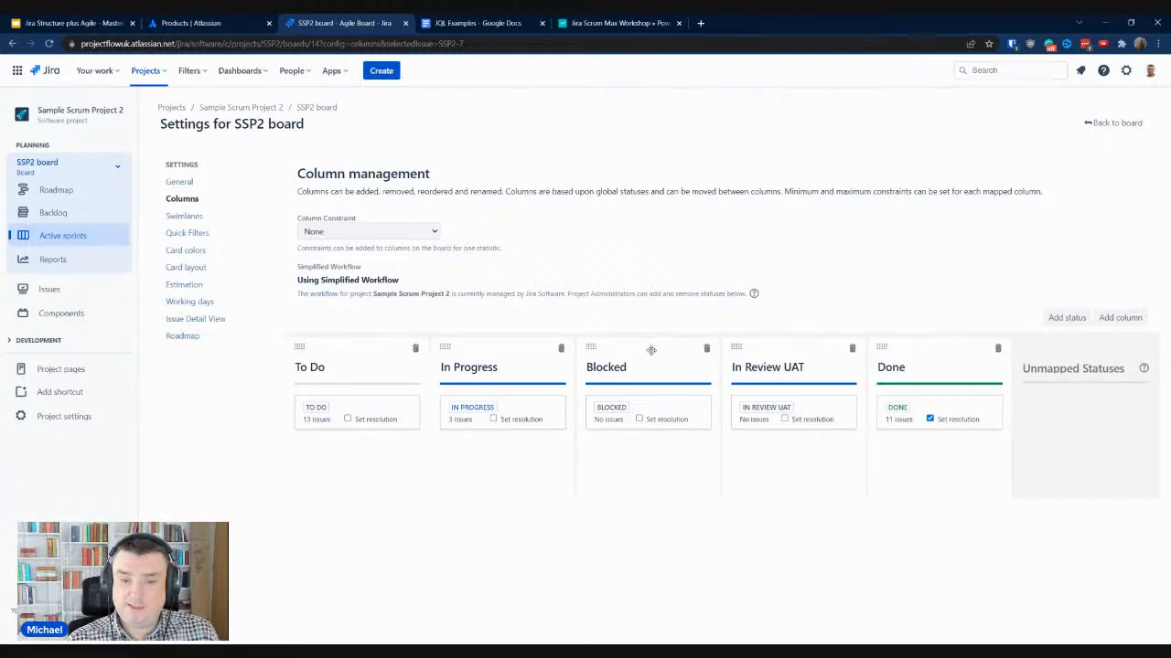
drag(634, 346, 791, 340)
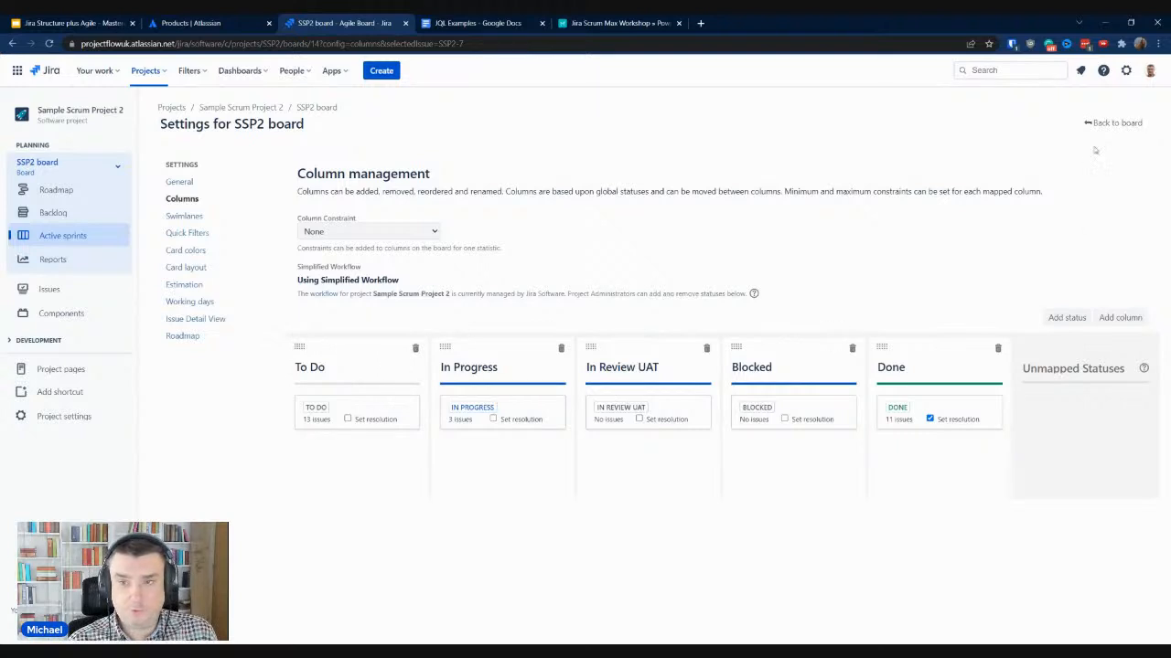
Return to the sprint board and move story SSP2-4 to In Review UAT, reloading the page before the second attempt
click(1114, 124)
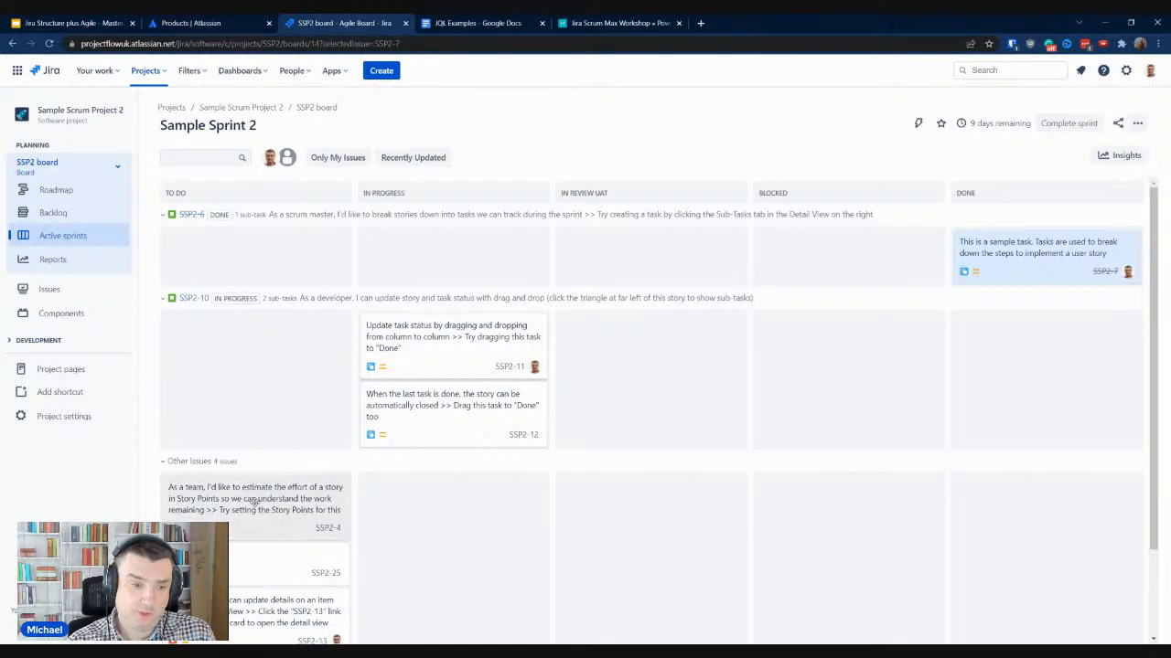
drag(228, 499, 591, 506)
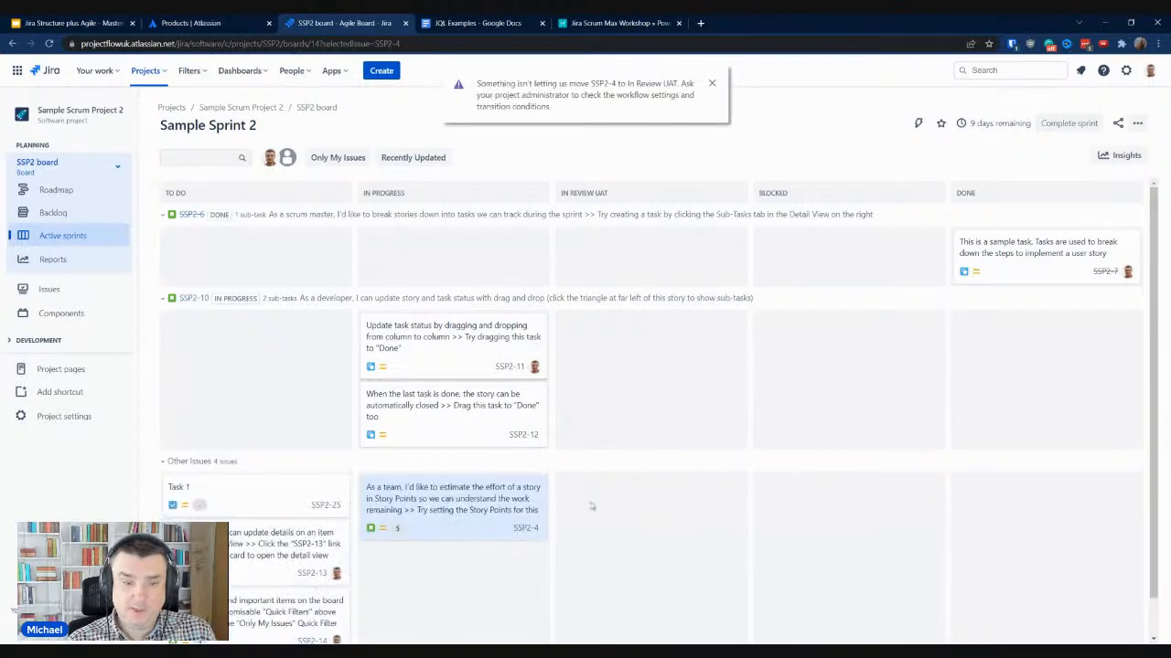
click(712, 83)
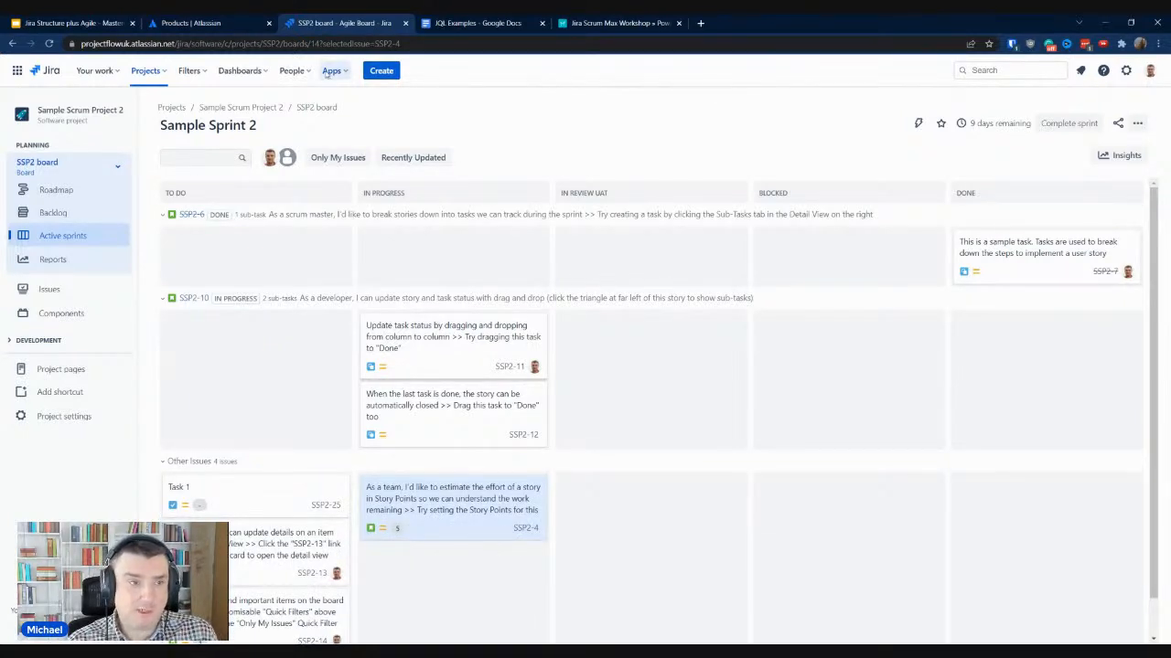
click(50, 43)
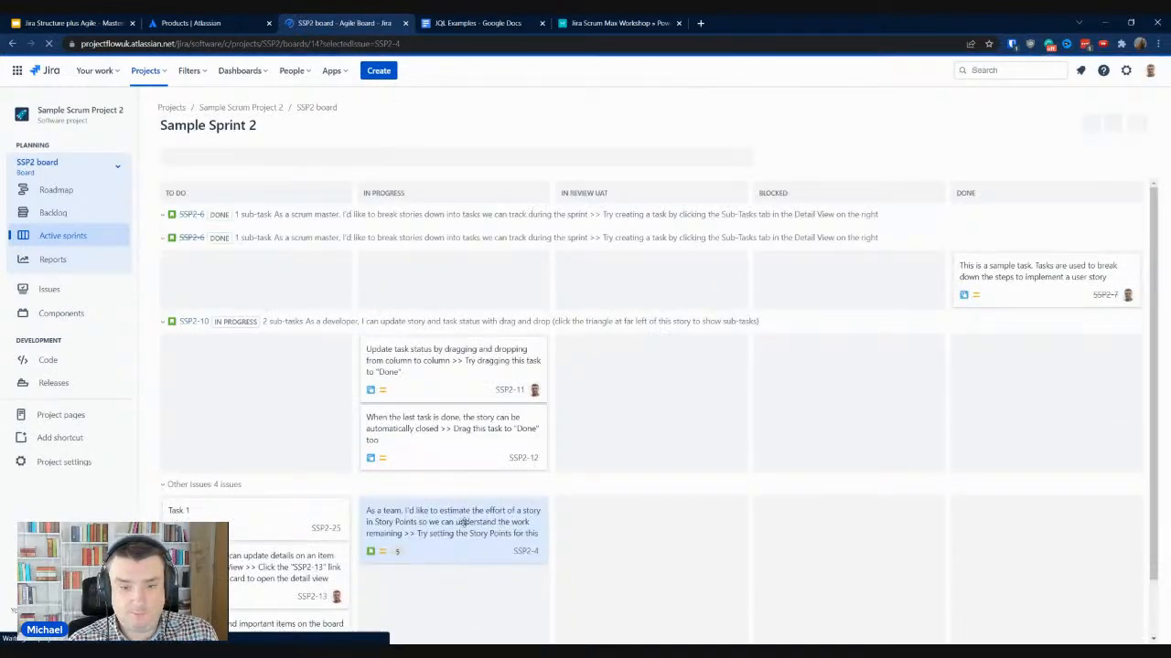
drag(464, 522, 648, 520)
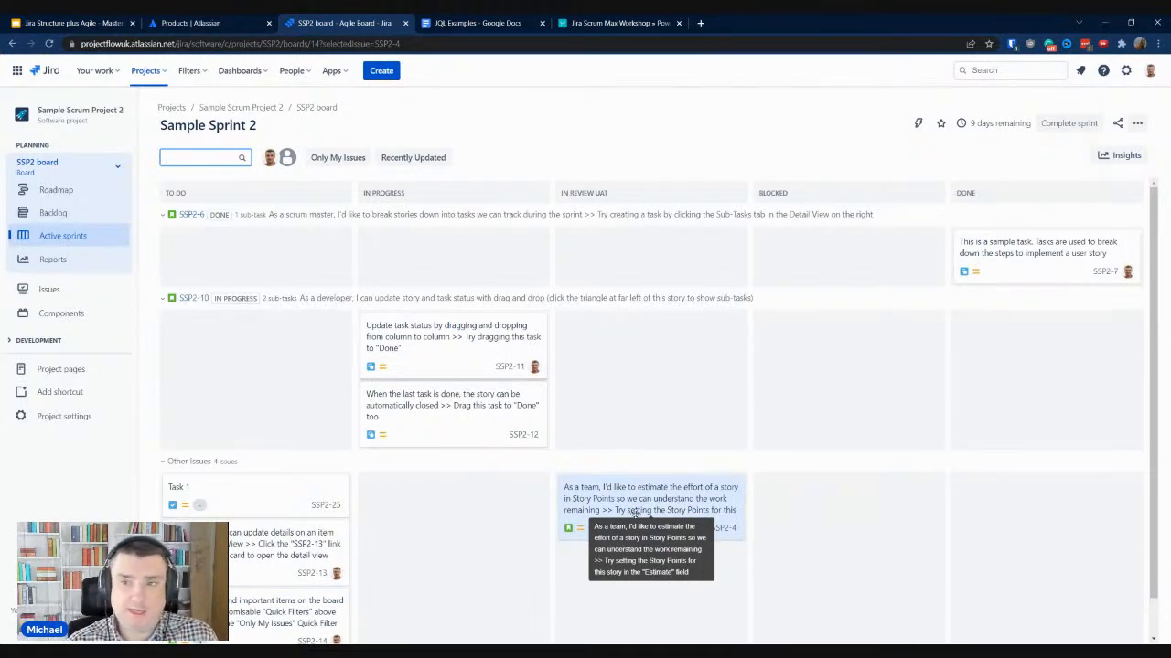
Reopen the board's column settings and move the Blocked status out of the Blocked column into the unmapped statuses
click(1128, 73)
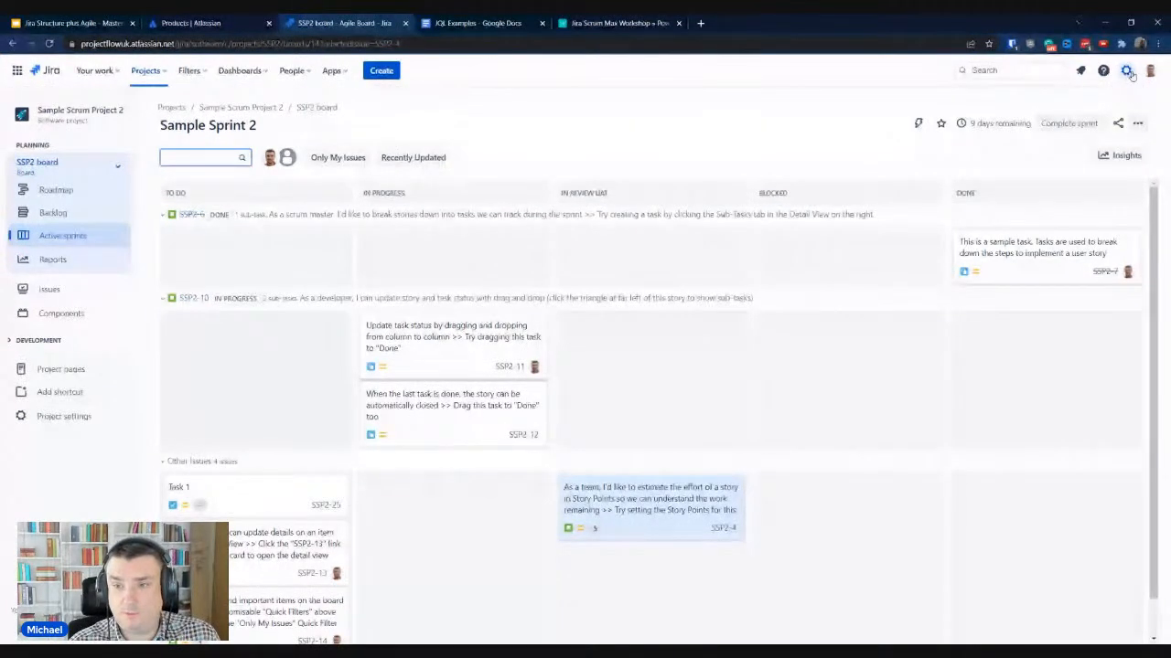
click(1127, 72)
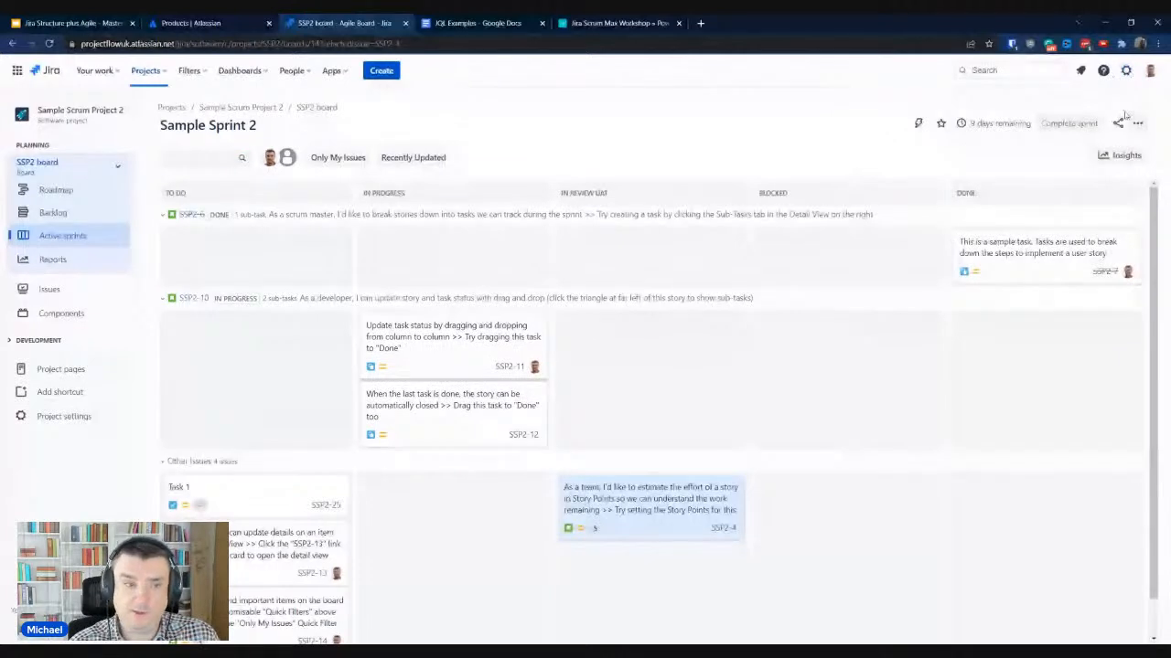
click(1137, 122)
click(1066, 149)
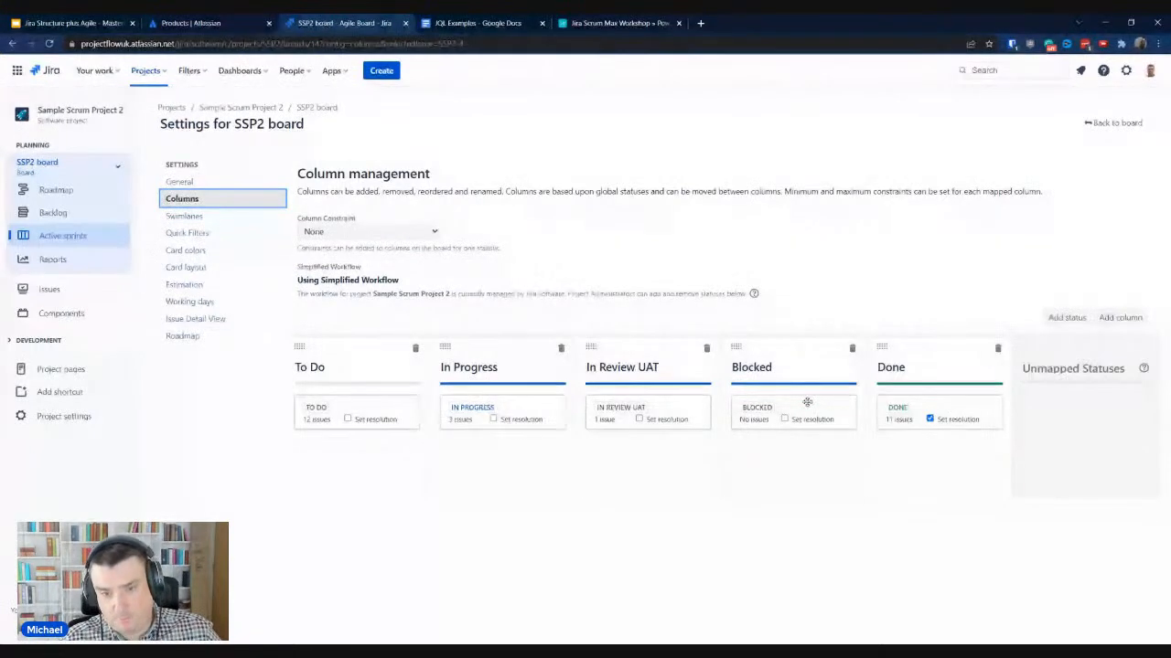
drag(802, 399, 1095, 410)
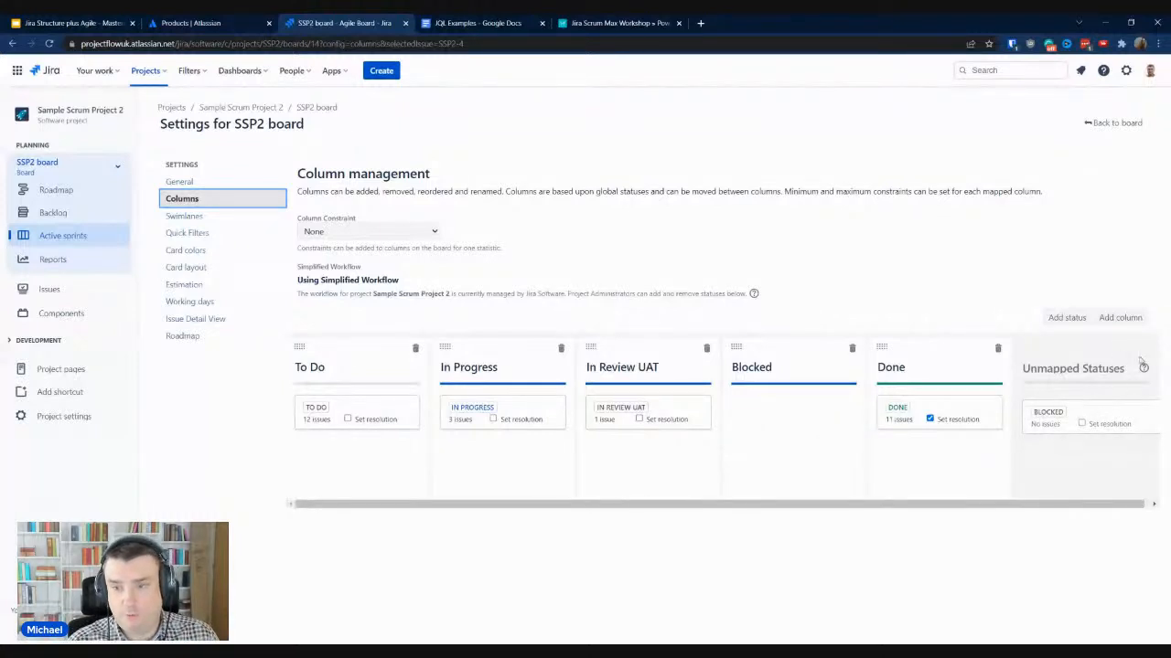
Add the existing status Waiting for Support to the board's unmapped statuses
click(1067, 318)
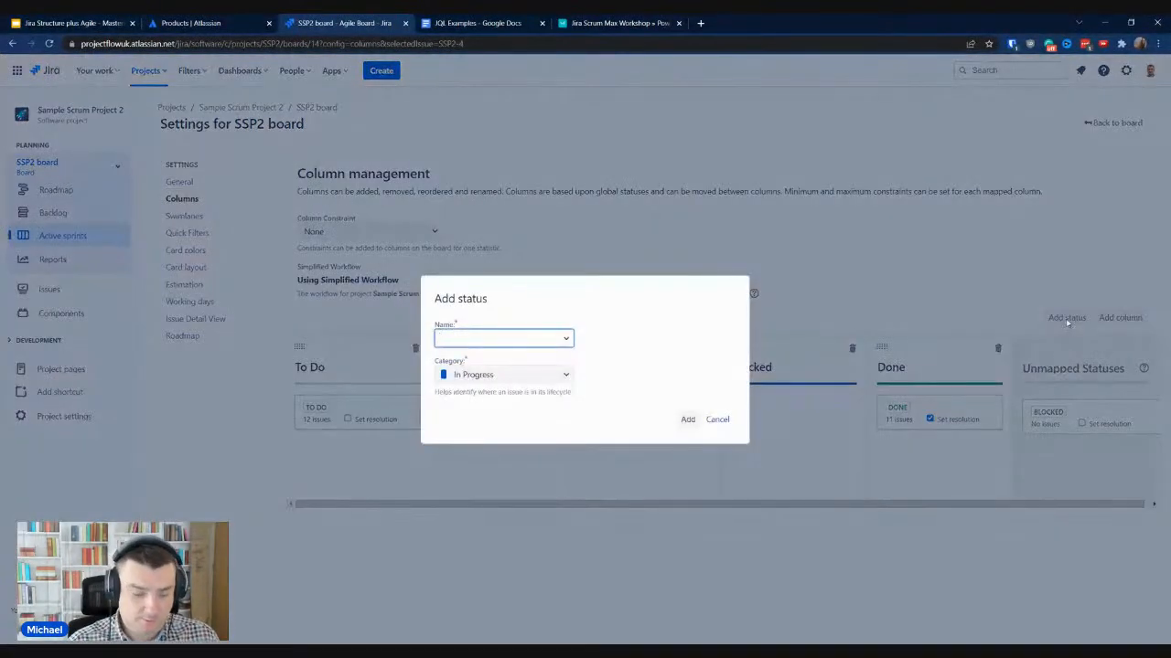
text(Wait)
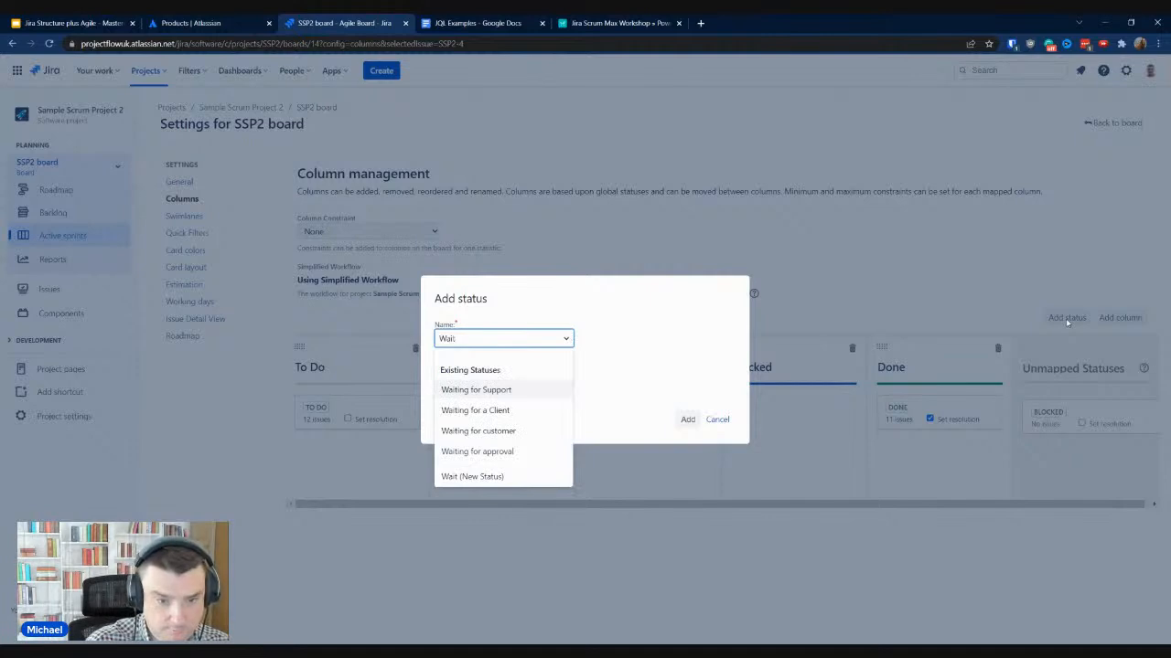
click(475, 390)
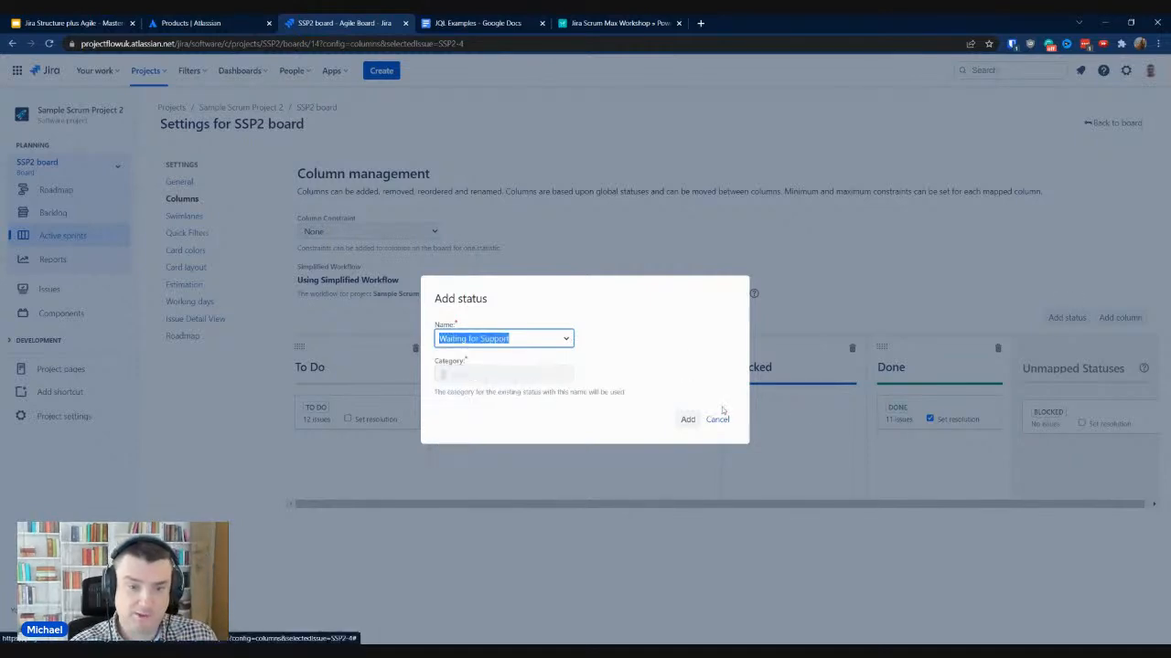
click(695, 421)
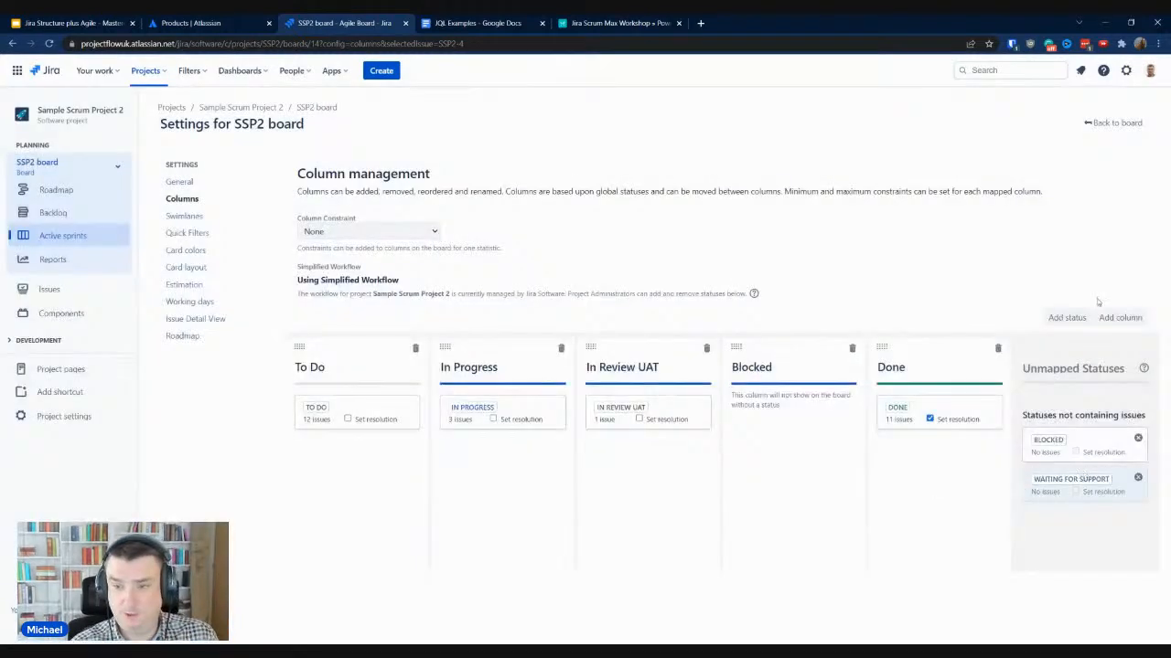
Add the existing status Waiting for a Client to the board, and map it and Waiting for Support to the Blocked column
click(1066, 318)
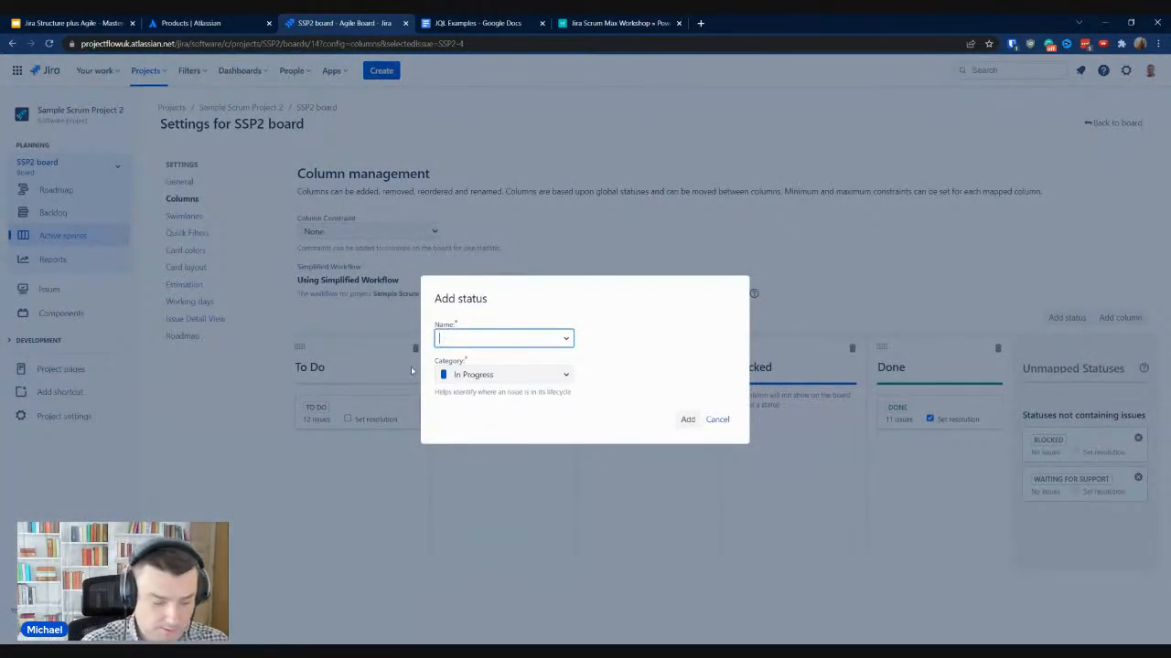
text(Wait)
key(Down)
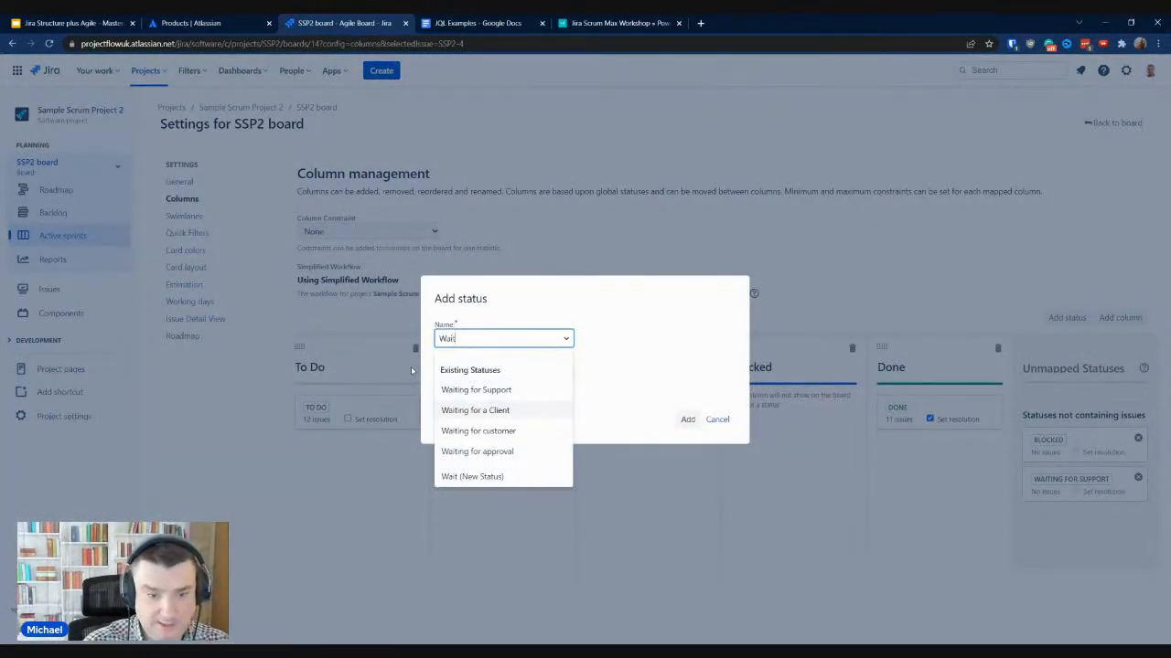
key(Return)
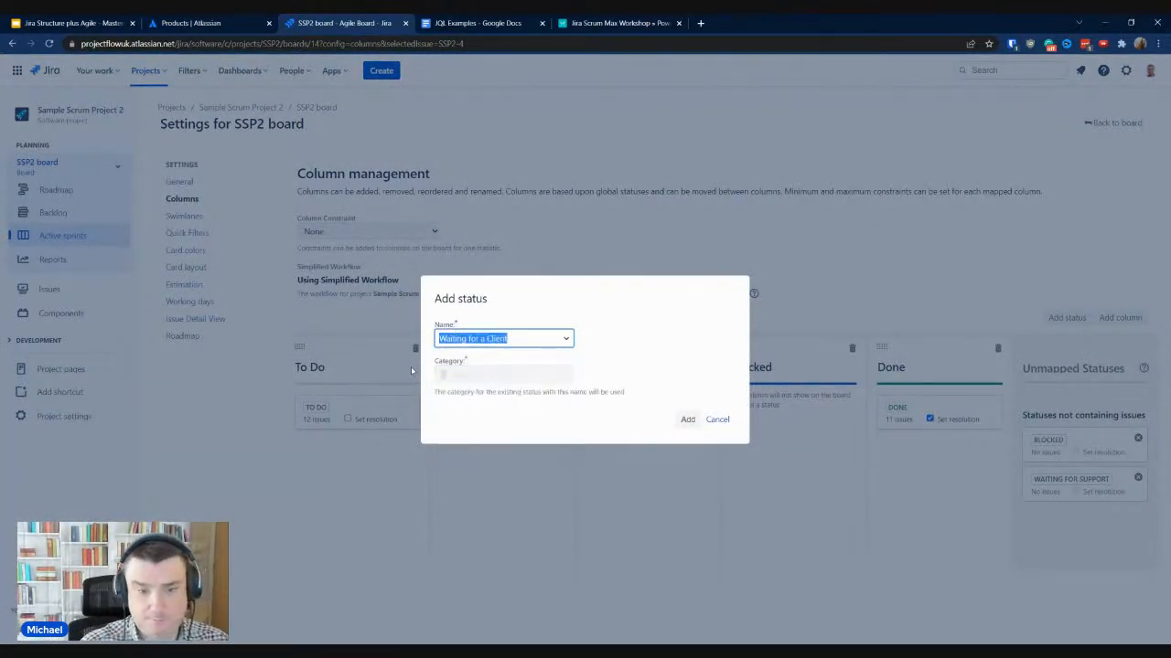
click(689, 420)
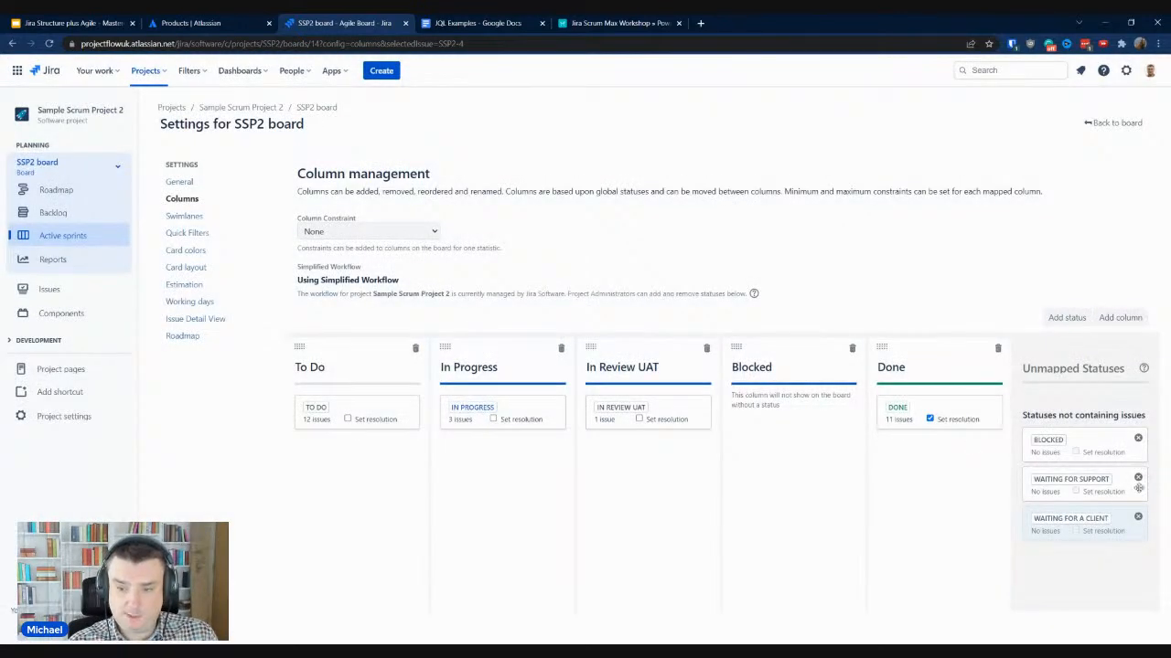
drag(1111, 483, 824, 411)
drag(1122, 494, 836, 469)
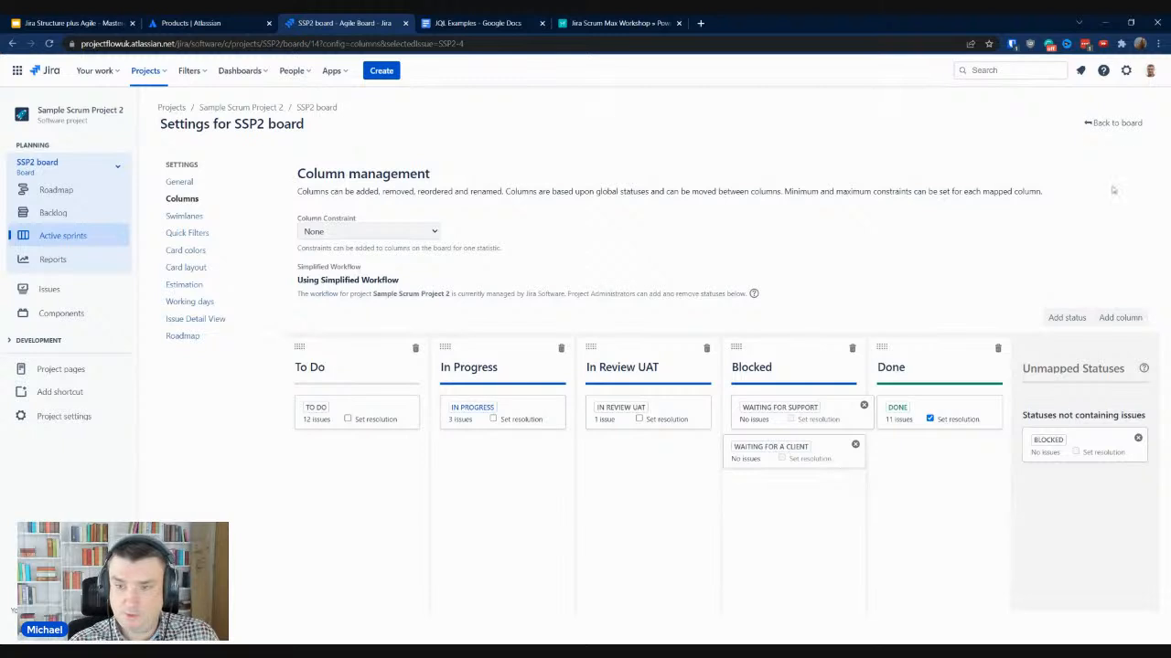
Return to the sprint board, reload it, and move SSP2-4 to Blocked as Waiting for Support and SSP2-11 as Waiting for a Client
click(1113, 122)
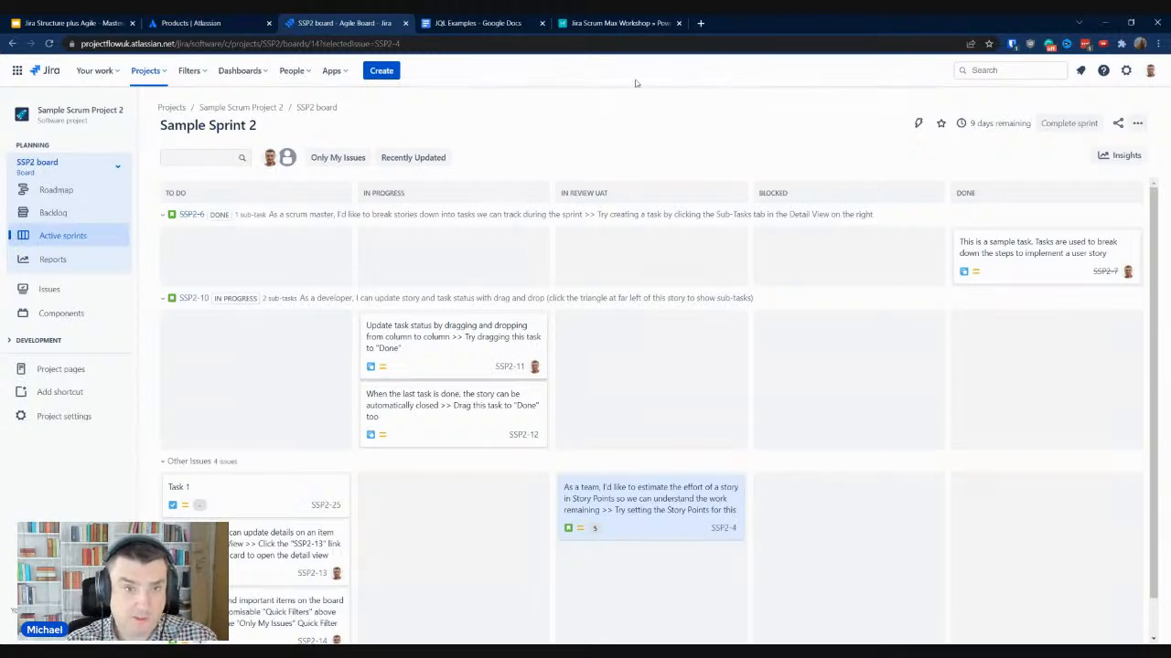
key(F5)
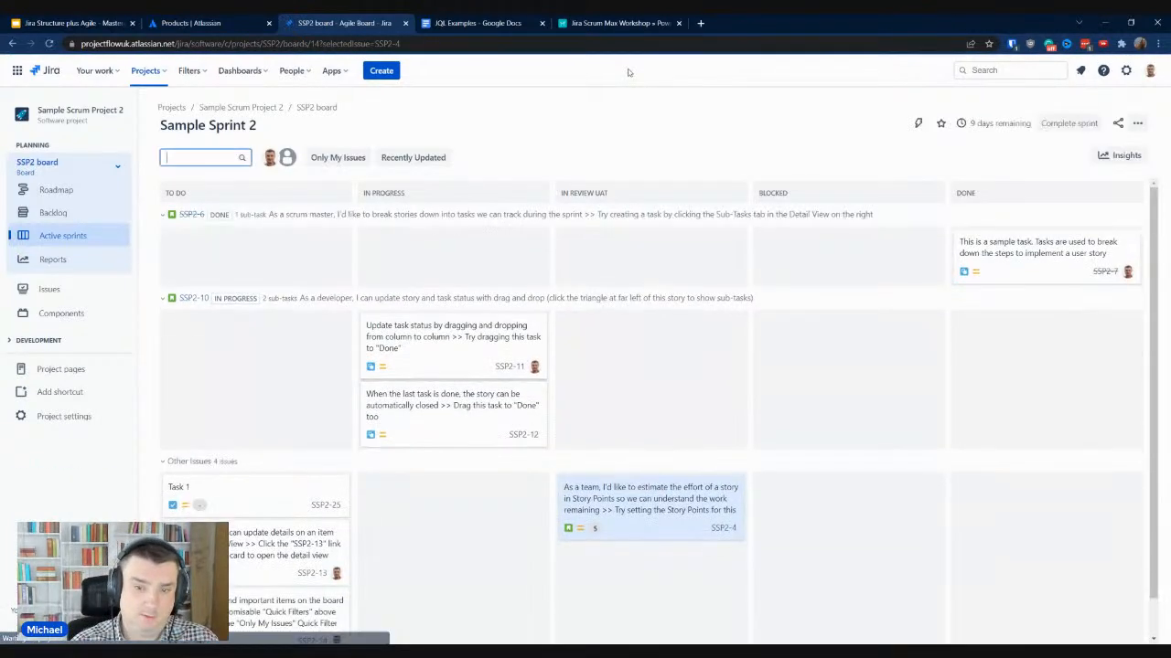
drag(612, 516, 824, 488)
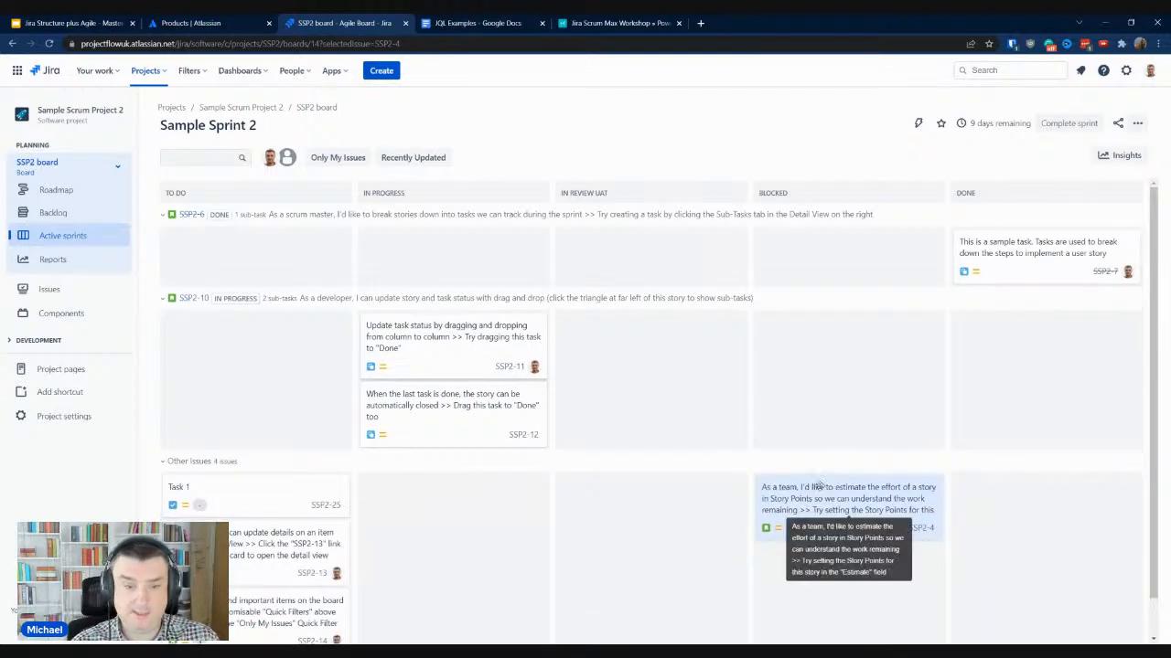
drag(393, 340, 801, 414)
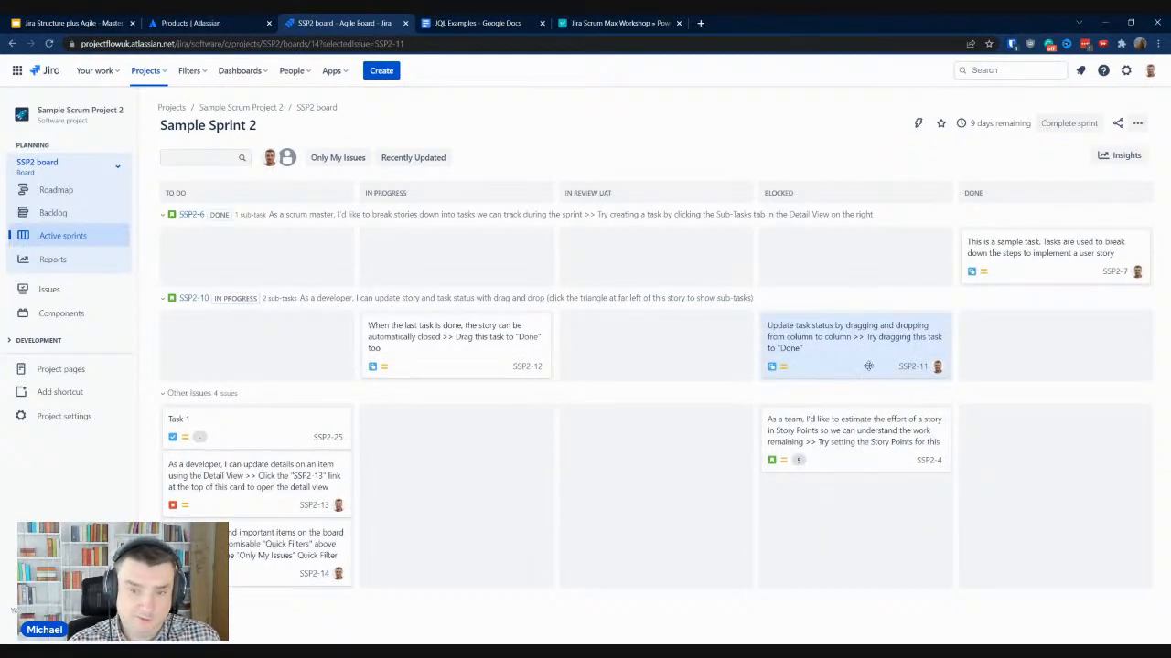
Open the details of SSP2-11 and SSP2-4 to check which status each blocked issue has
click(826, 339)
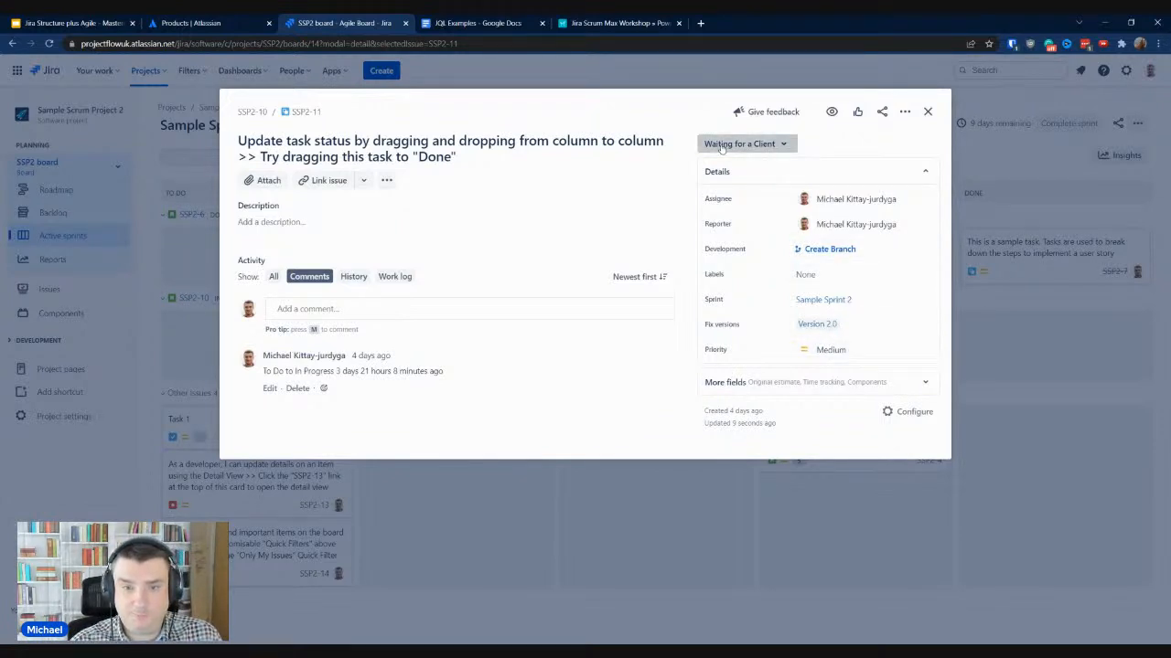
click(928, 112)
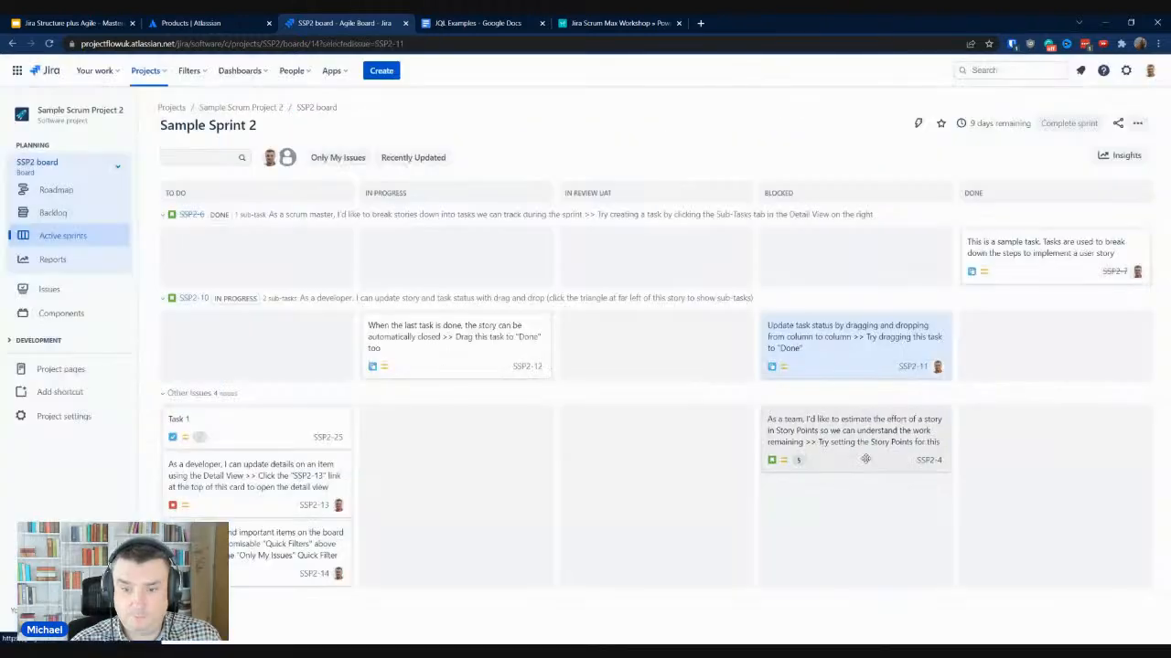
click(850, 447)
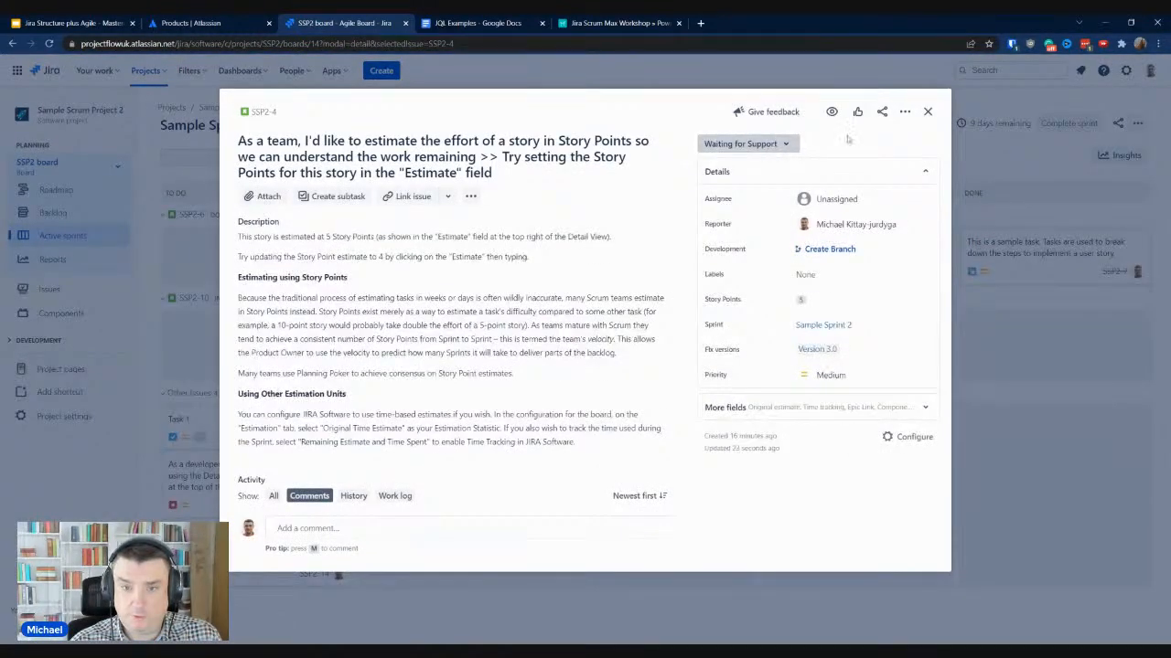
click(927, 112)
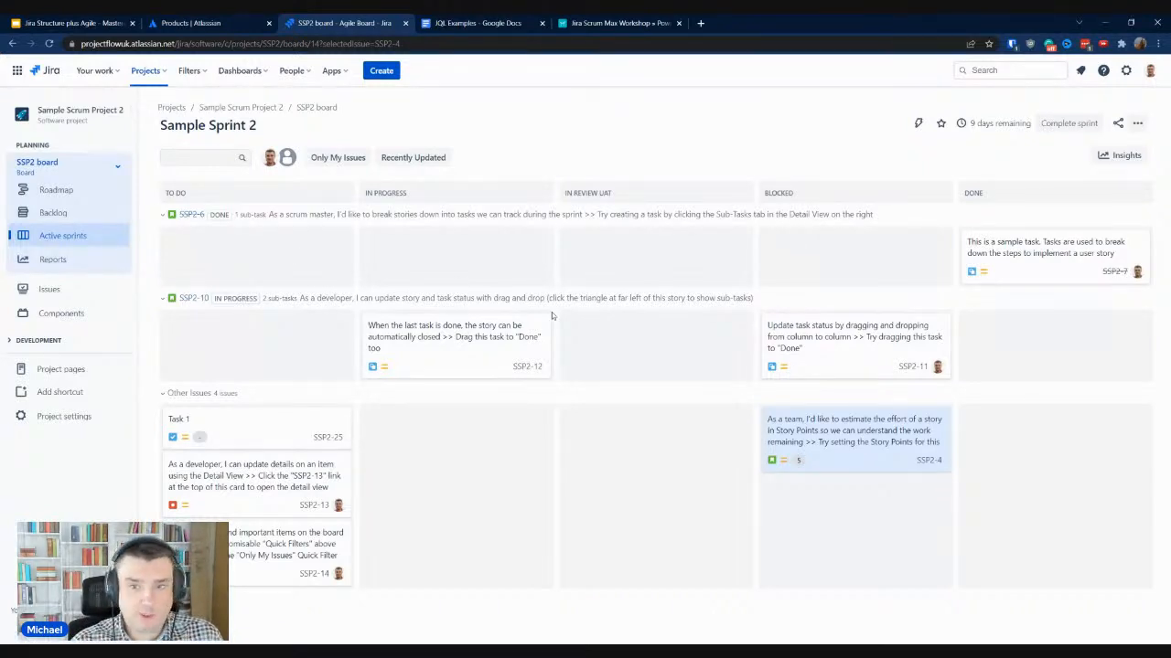
Move Task 1, SSP2-12, SSP2-13 and SSP2-14 to Done, taking SSP2-13 through In Progress and Task 1 through In Review UAT
drag(249, 492, 457, 448)
drag(293, 430, 677, 436)
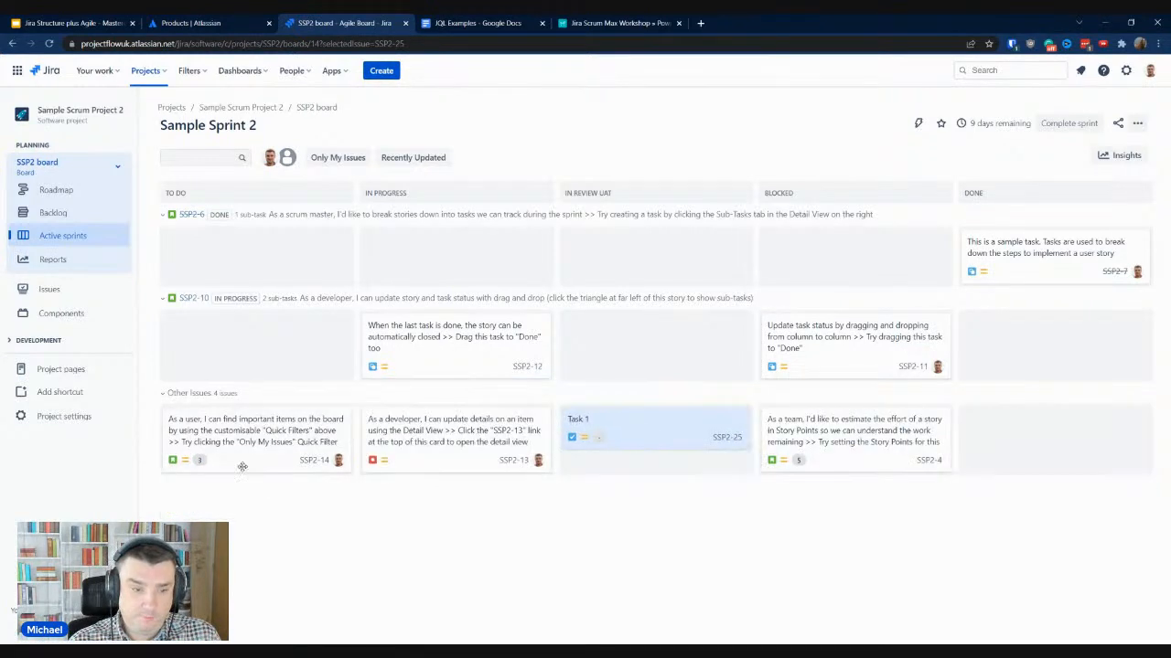
drag(243, 462, 1052, 448)
drag(419, 340, 1065, 351)
drag(630, 439, 1037, 454)
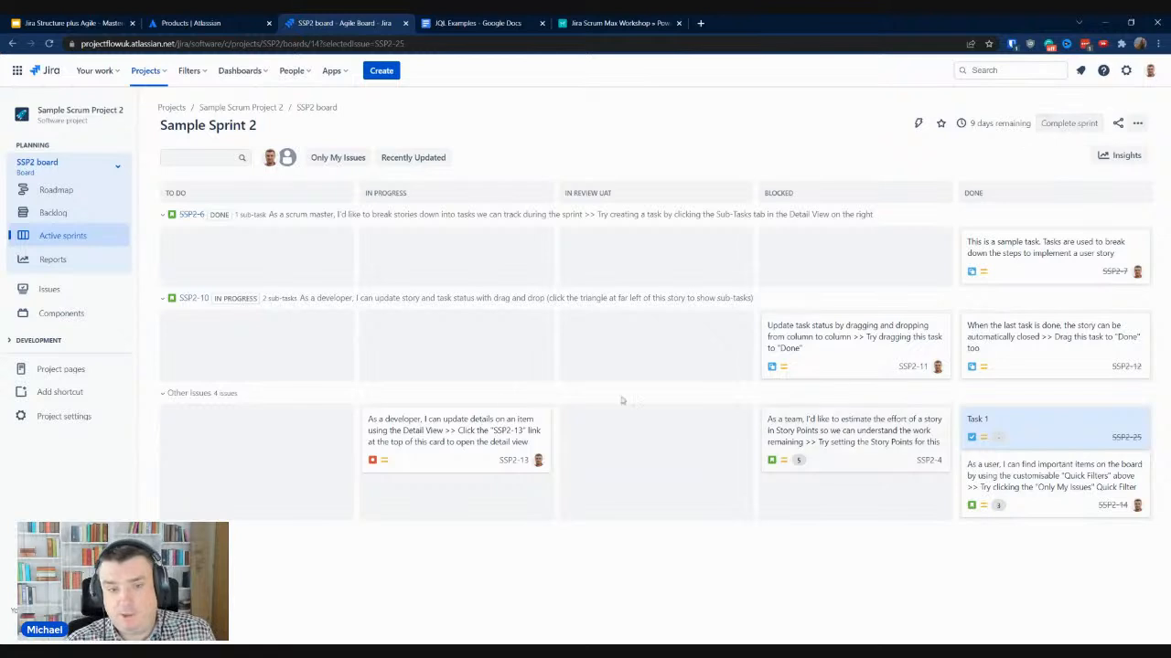
drag(539, 452, 1097, 464)
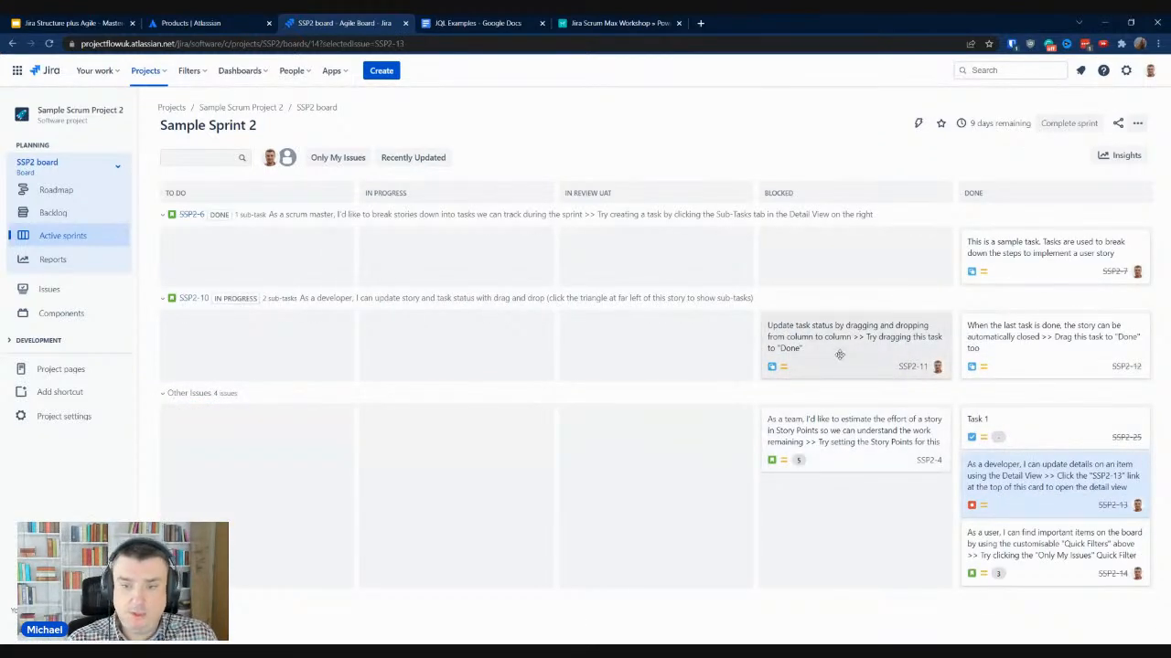
Review where incomplete issues can be moved when completing Sample Sprint 2, and cancel without completing the sprint
click(1068, 123)
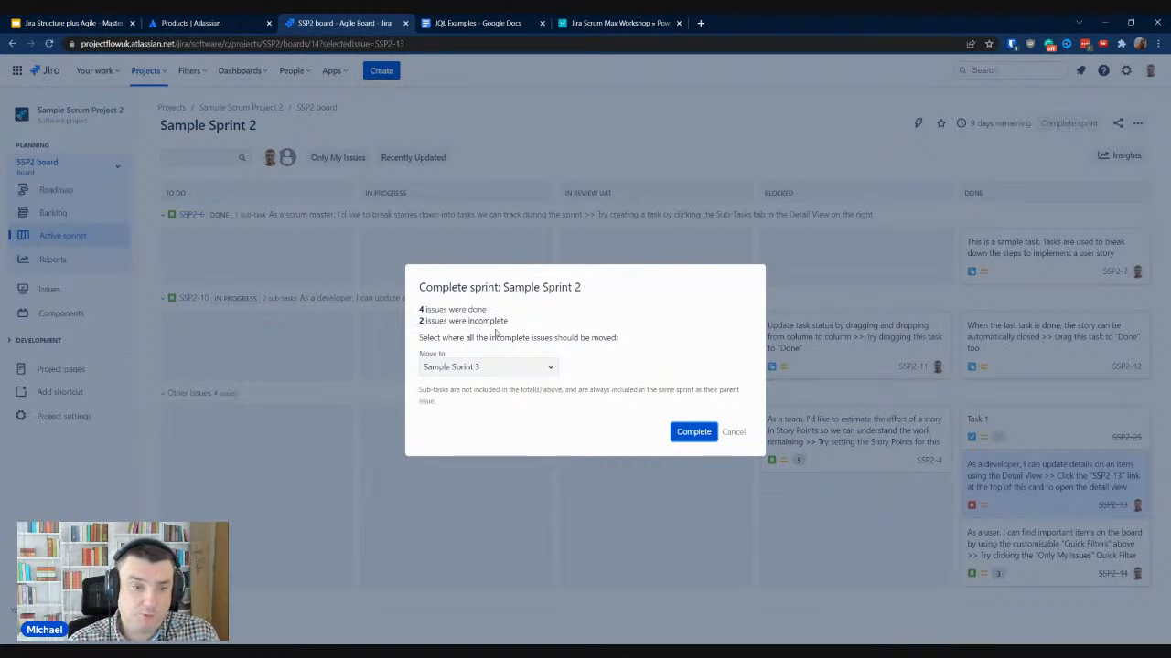
click(502, 370)
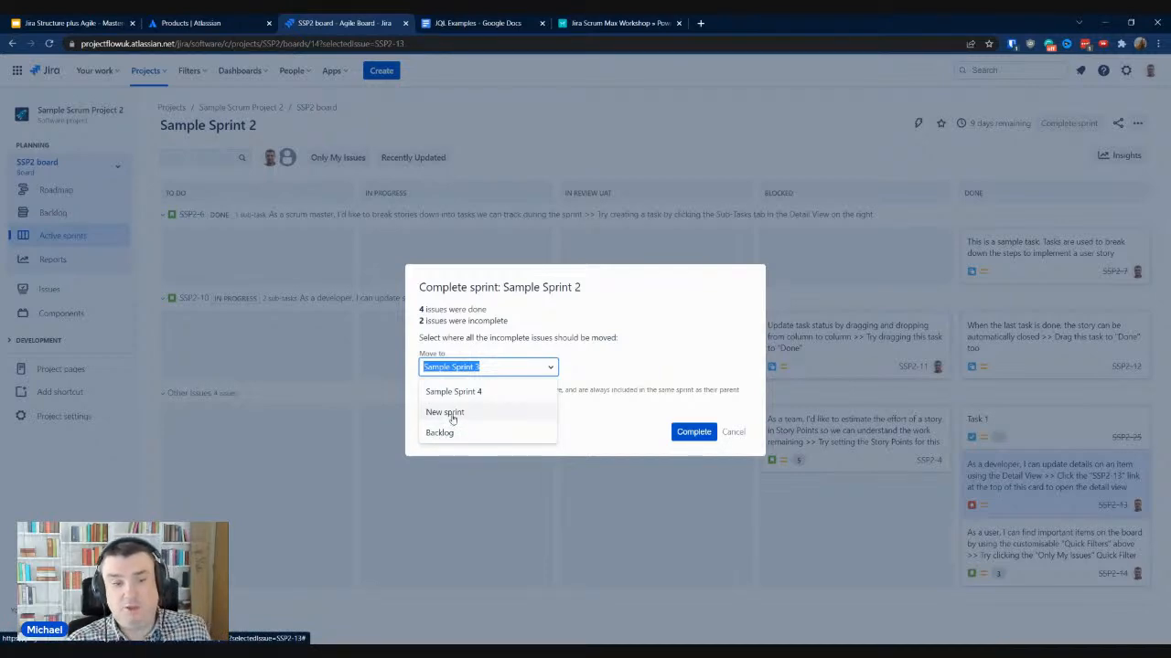
click(493, 368)
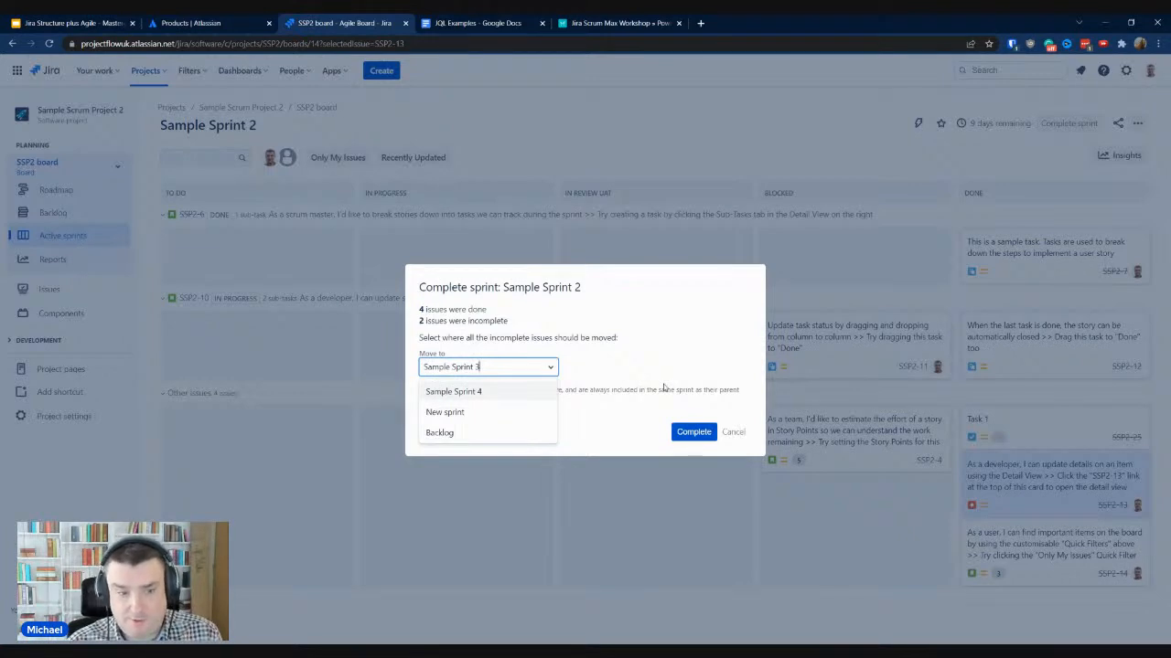
key(Up)
key(Down)
key(Escape)
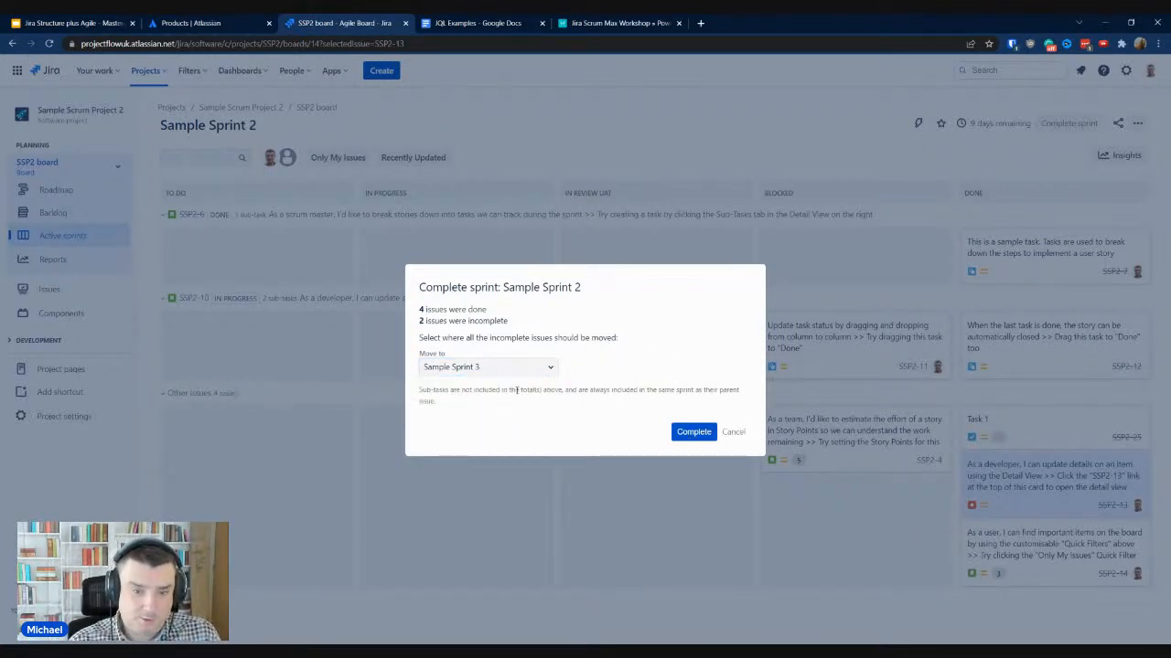
click(735, 432)
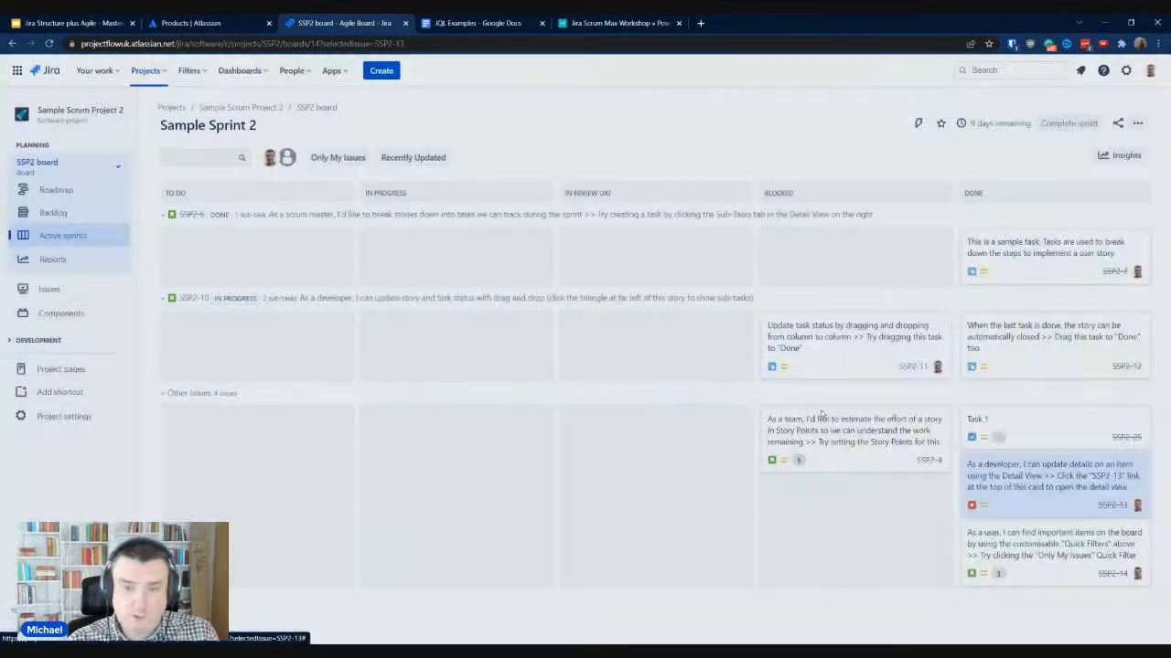
Move the blocked issues SSP2-4 and SSP2-11 to Done, and update the parent story SSP2-10 to match
drag(855, 288, 1082, 364)
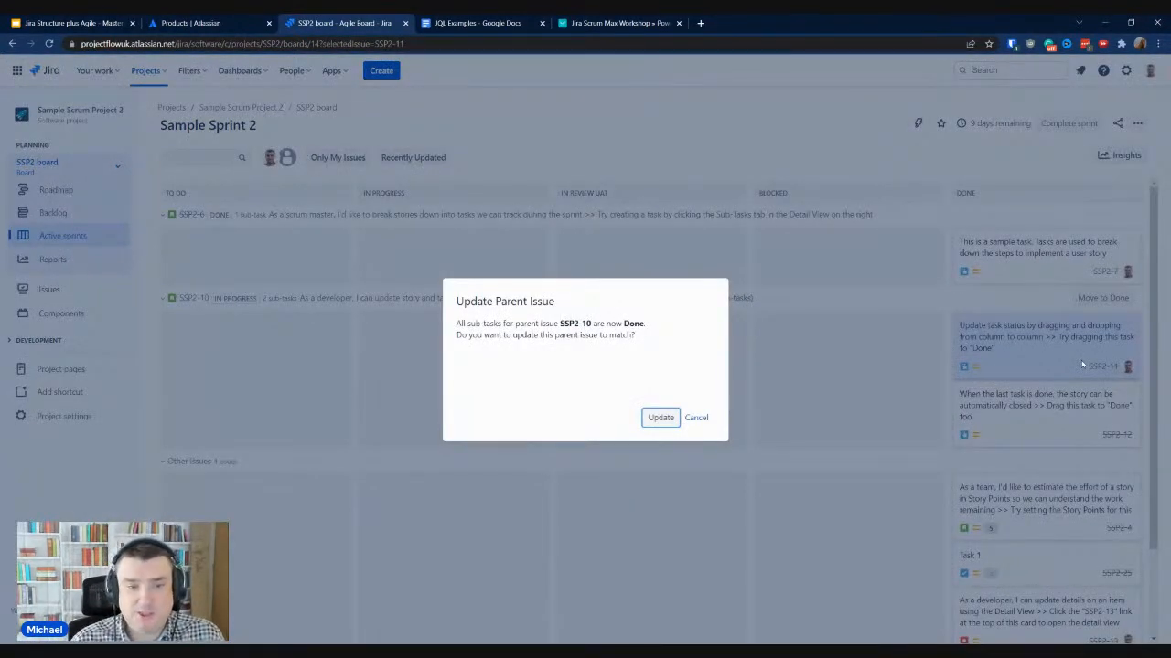
click(674, 421)
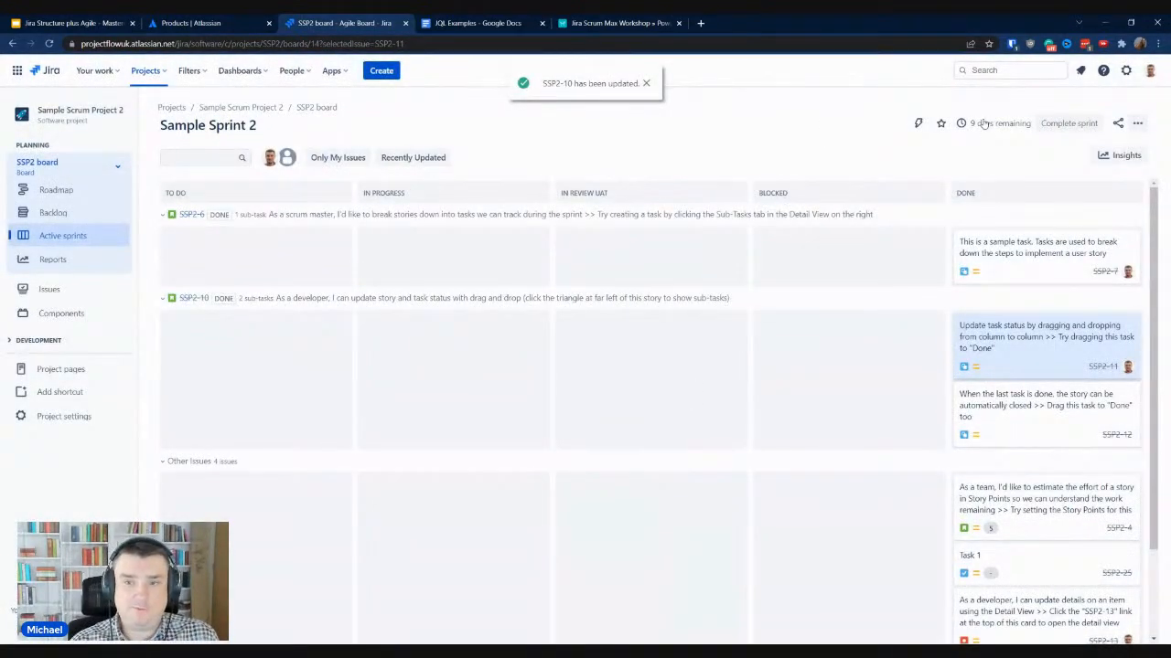
mouse_move(980, 126)
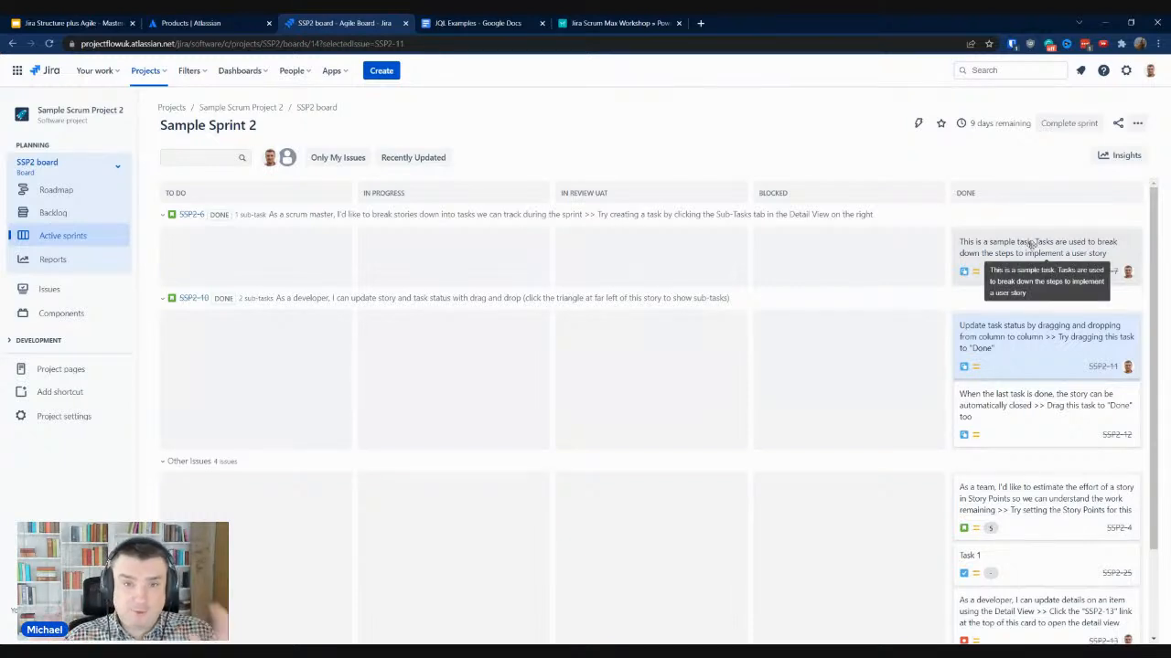
Move stories SSP2-1 and SSP2-3 from the backlog into Sample Sprint 2, confirming each sprint scope change
click(64, 212)
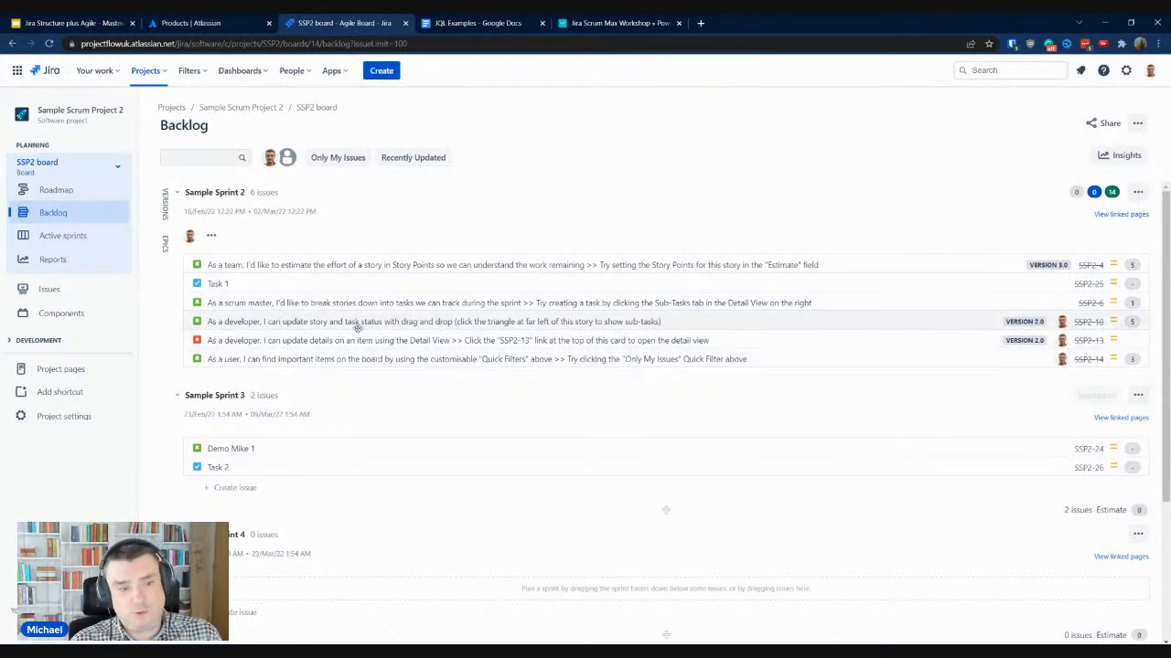
scroll(342, 457, down, 3)
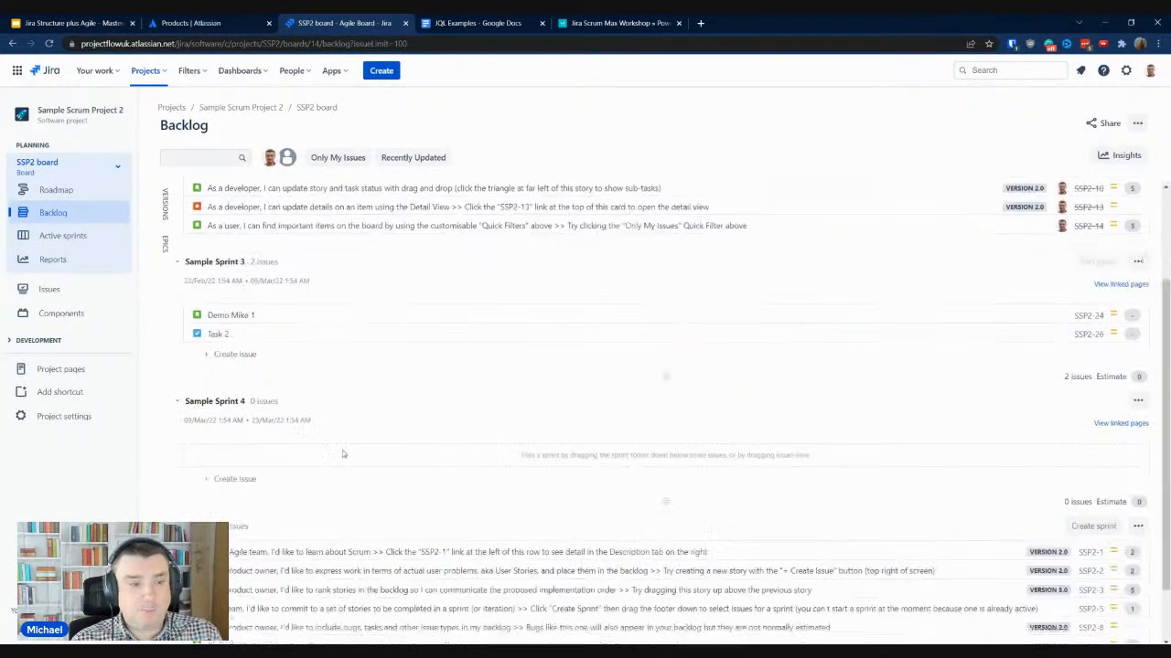
scroll(378, 496, up, 3)
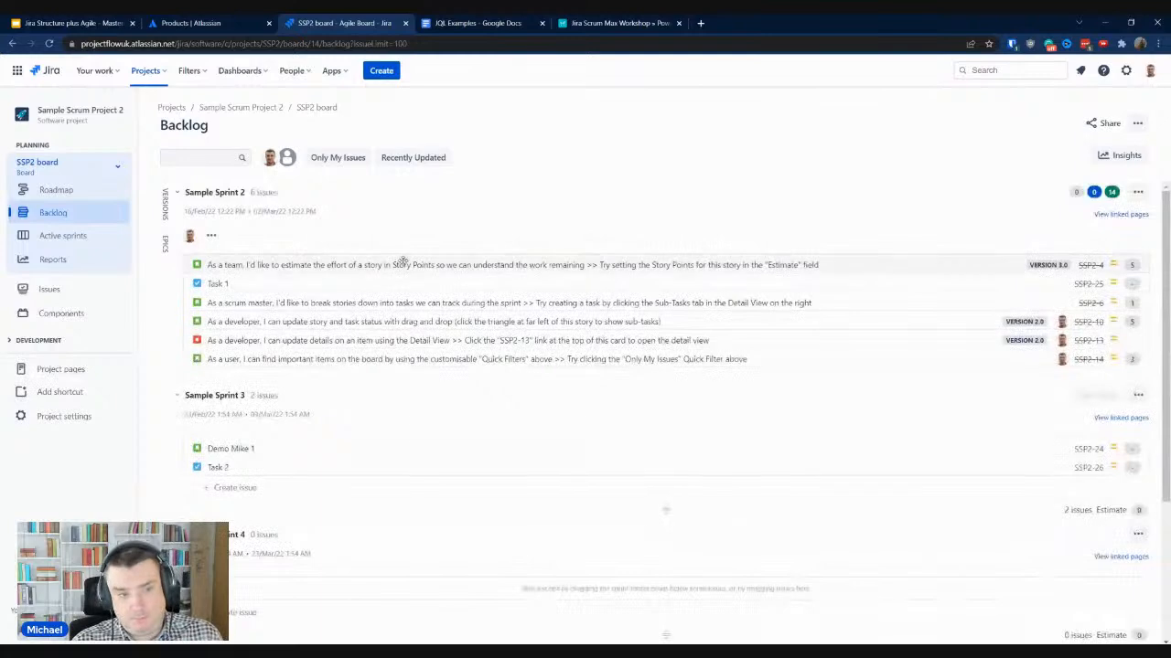
scroll(387, 381, down, 3)
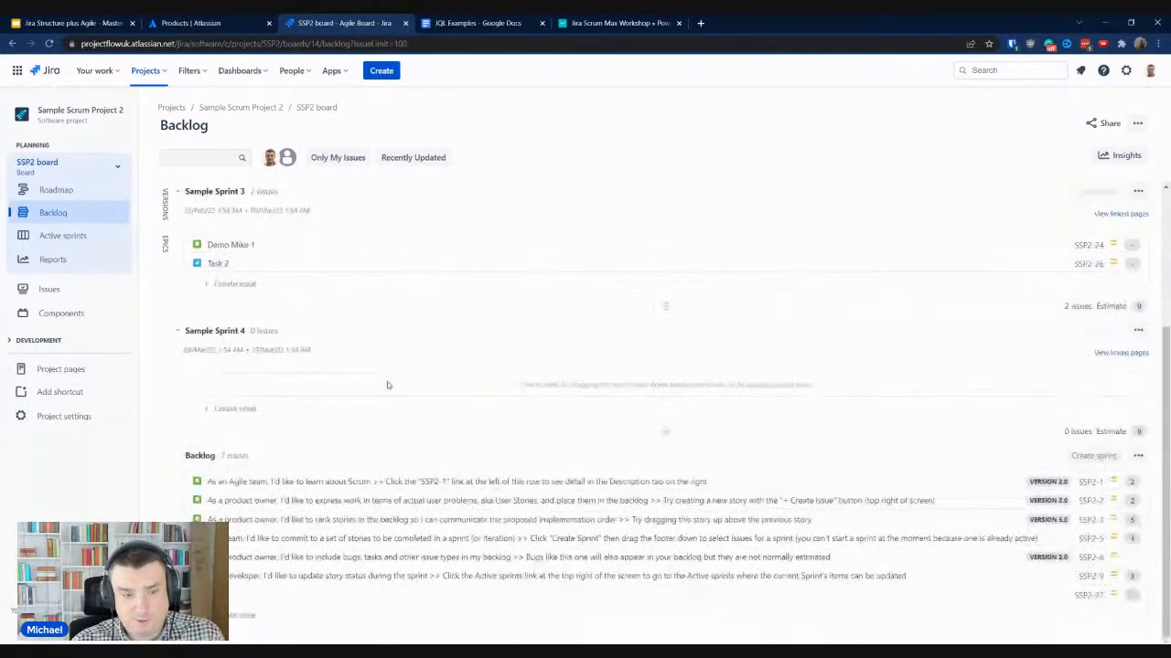
drag(399, 479, 388, 304)
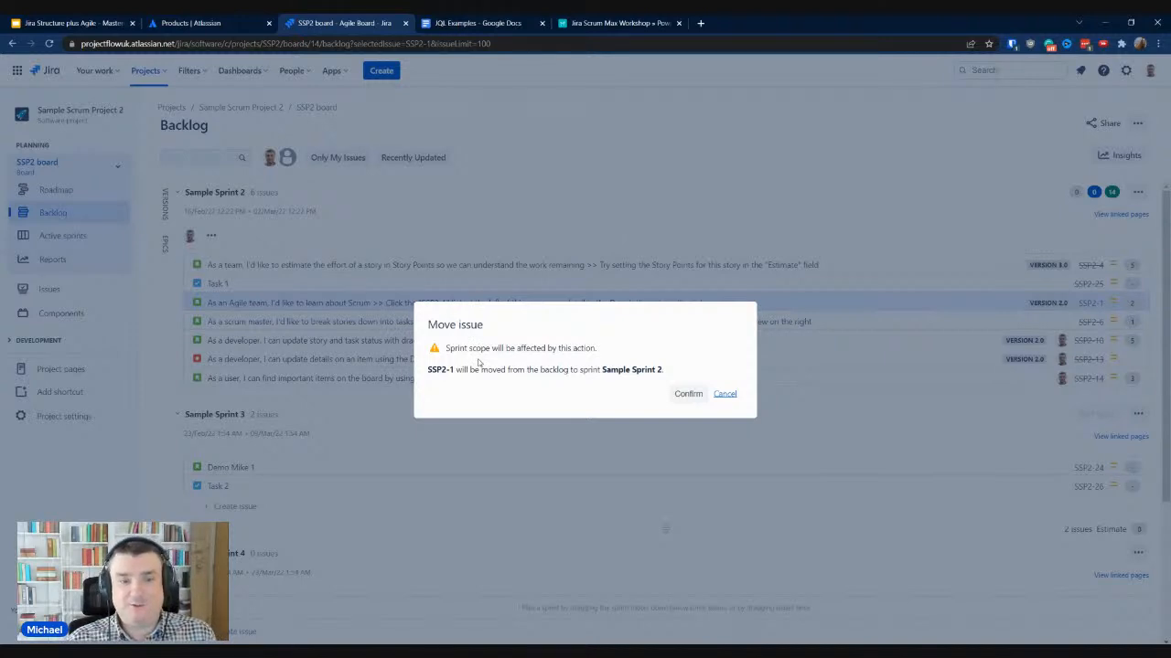
click(688, 393)
scroll(549, 404, down, 3)
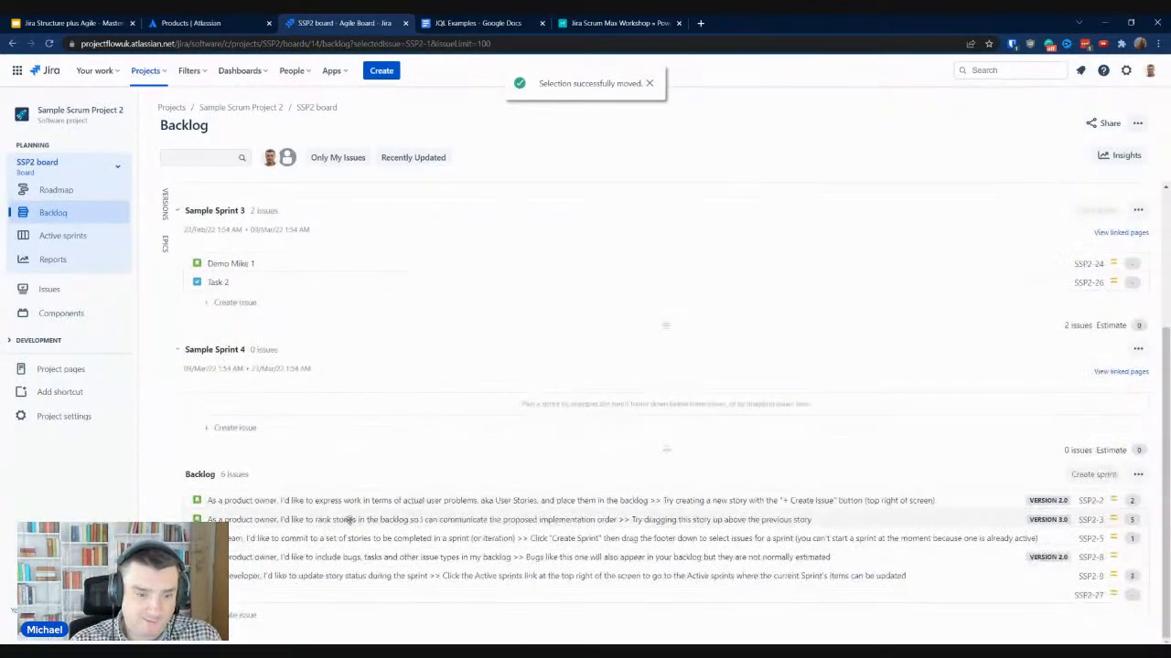
drag(350, 521, 377, 306)
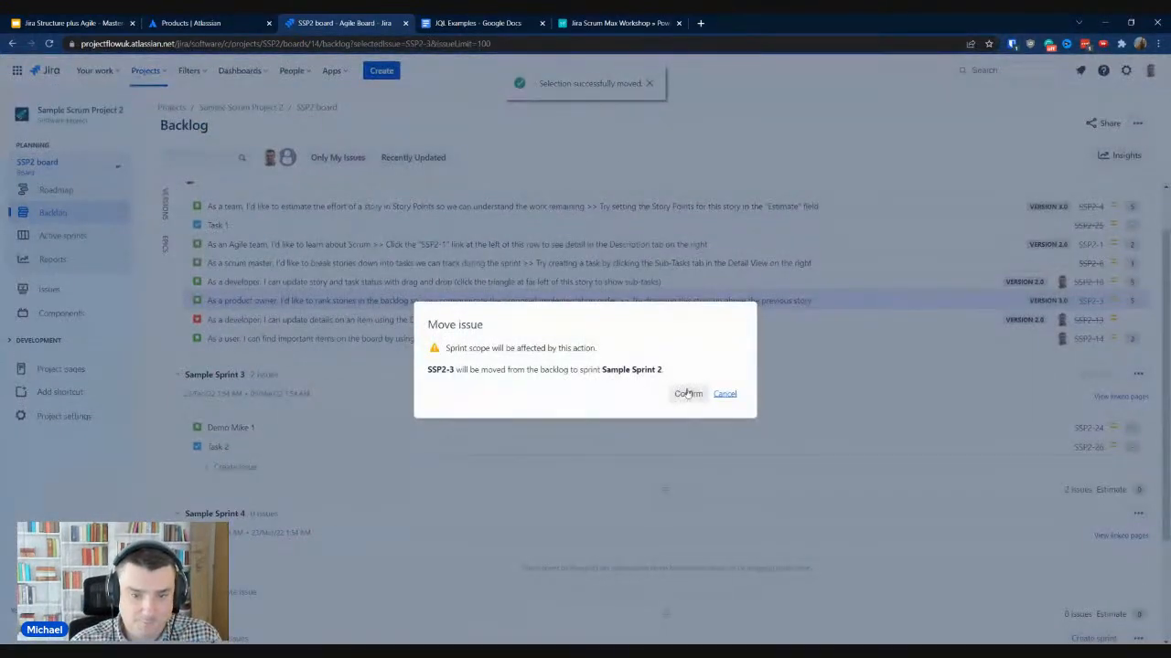
click(686, 394)
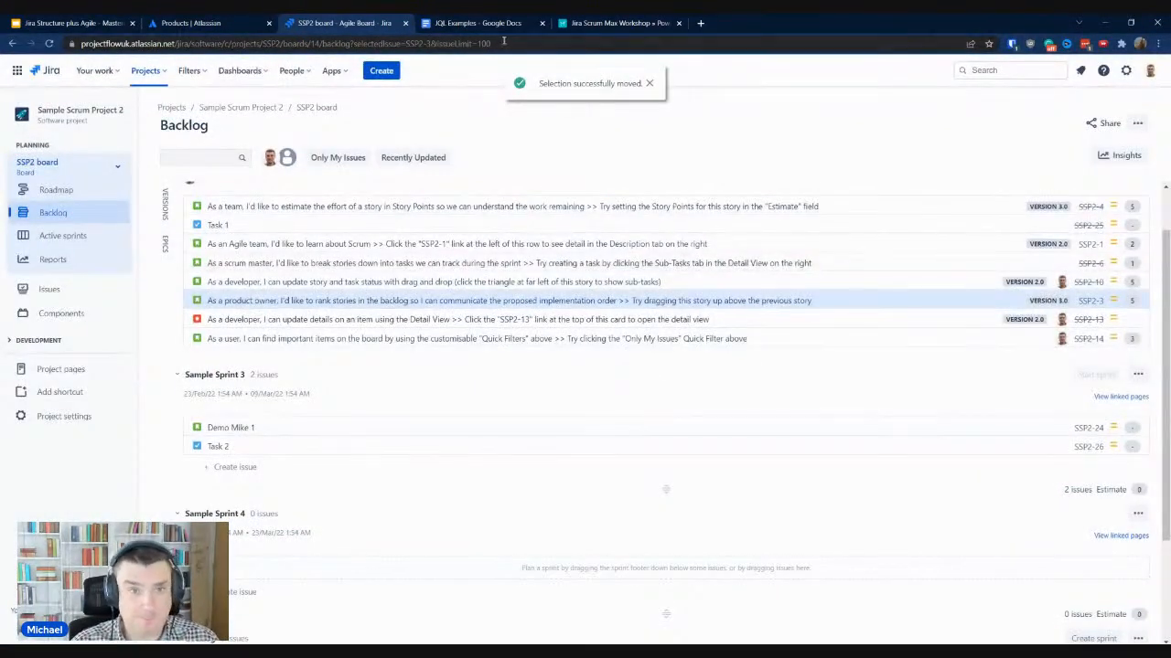
Move SSP2-1 and SSP2-3 to Done on the active sprint board, and complete Sample Sprint 2
click(62, 235)
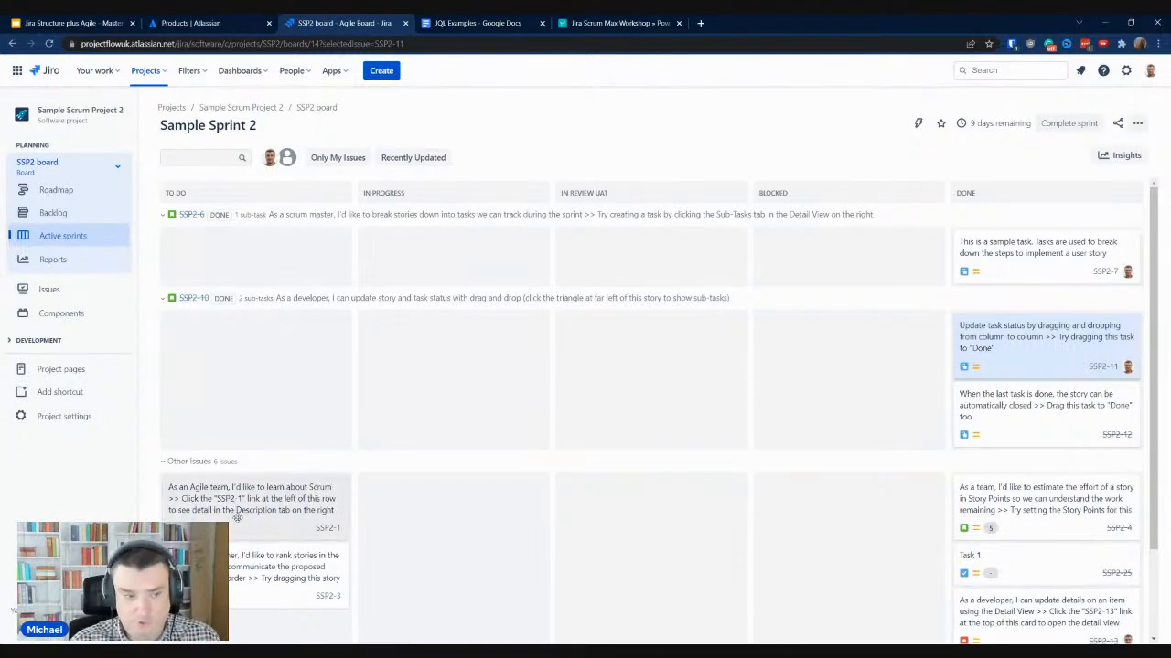
drag(221, 512, 1029, 521)
drag(246, 489, 1030, 567)
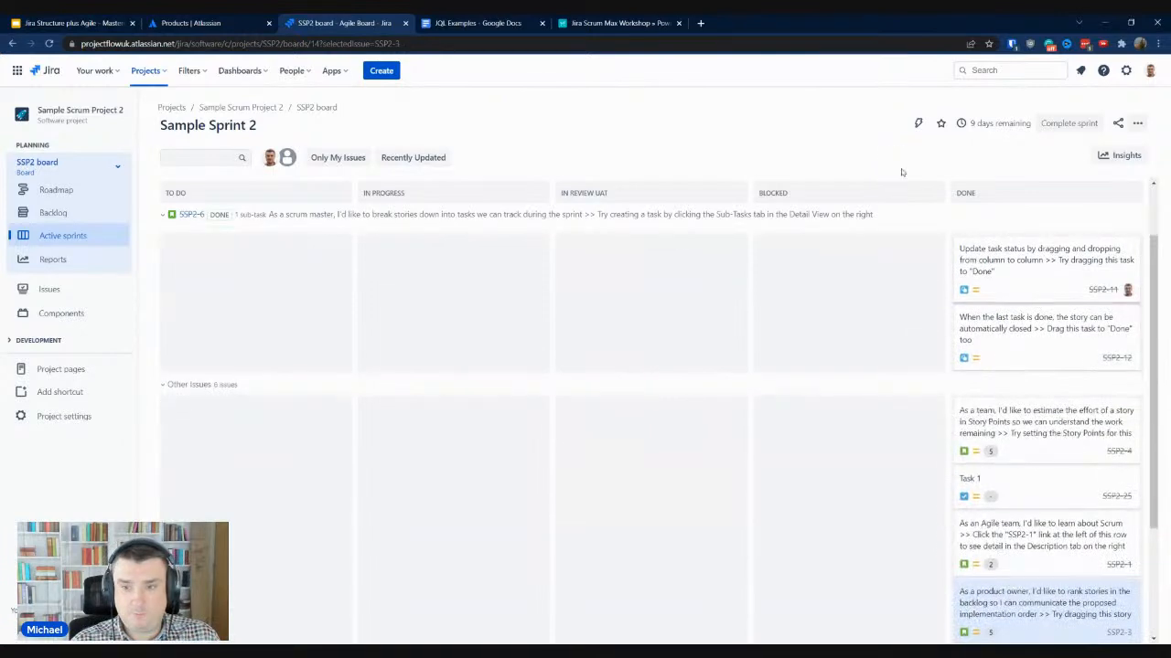
click(1068, 122)
click(693, 431)
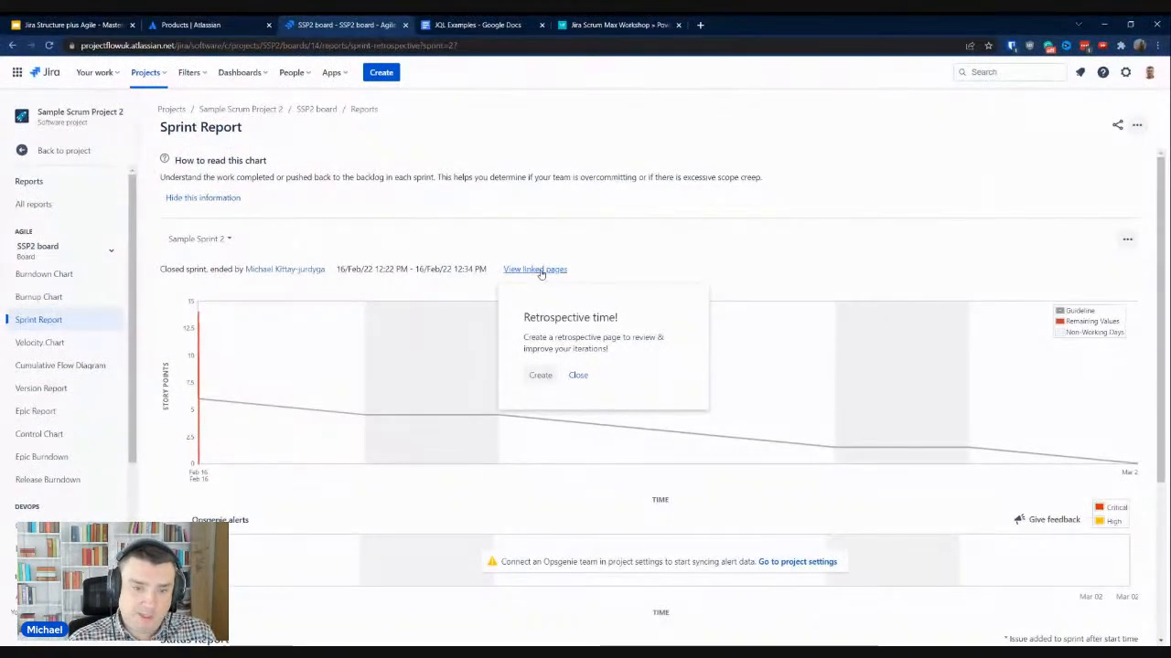
Dismiss the retrospective page suggestion and view the Burndown Chart report for Sample Sprint 2
click(578, 374)
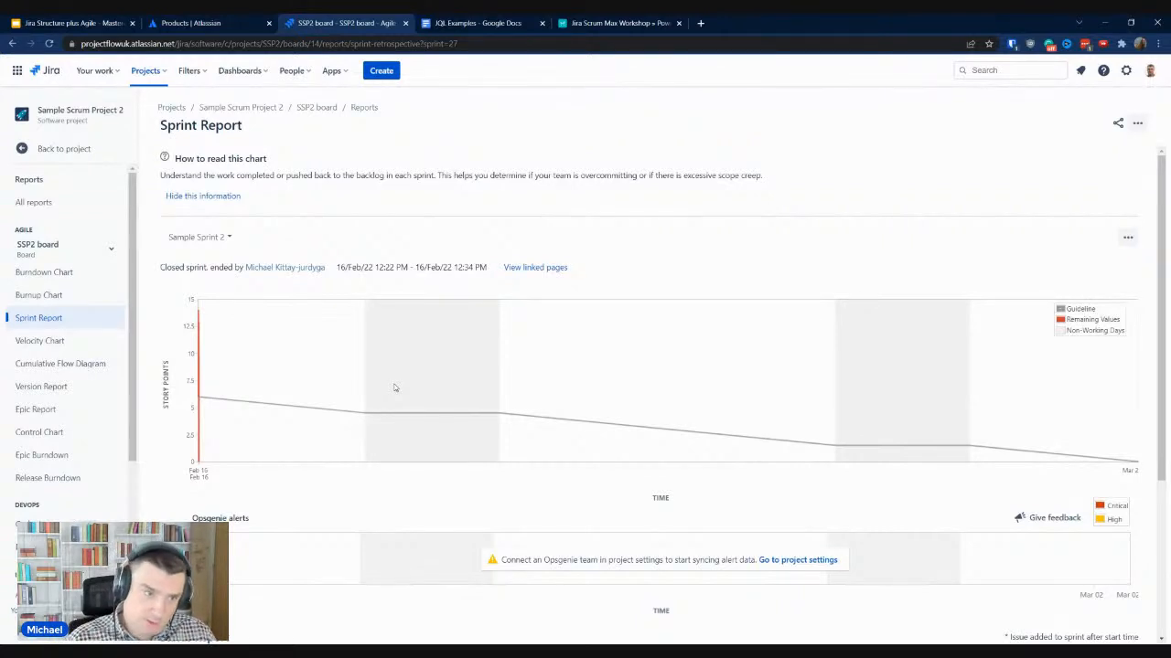
click(41, 149)
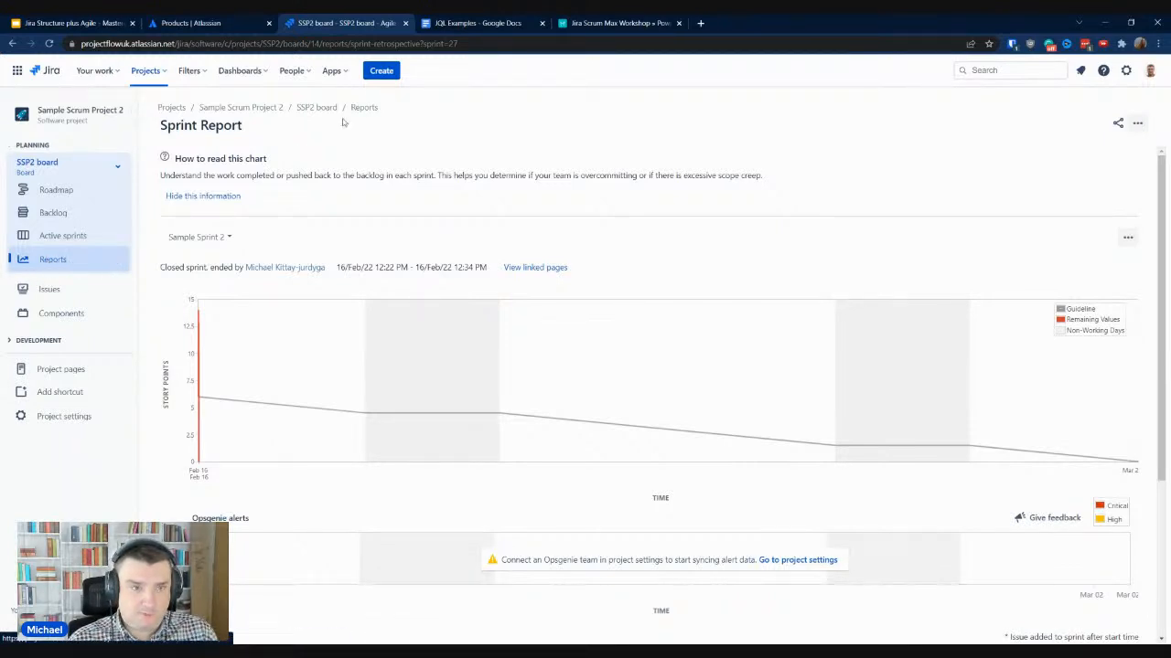
click(61, 261)
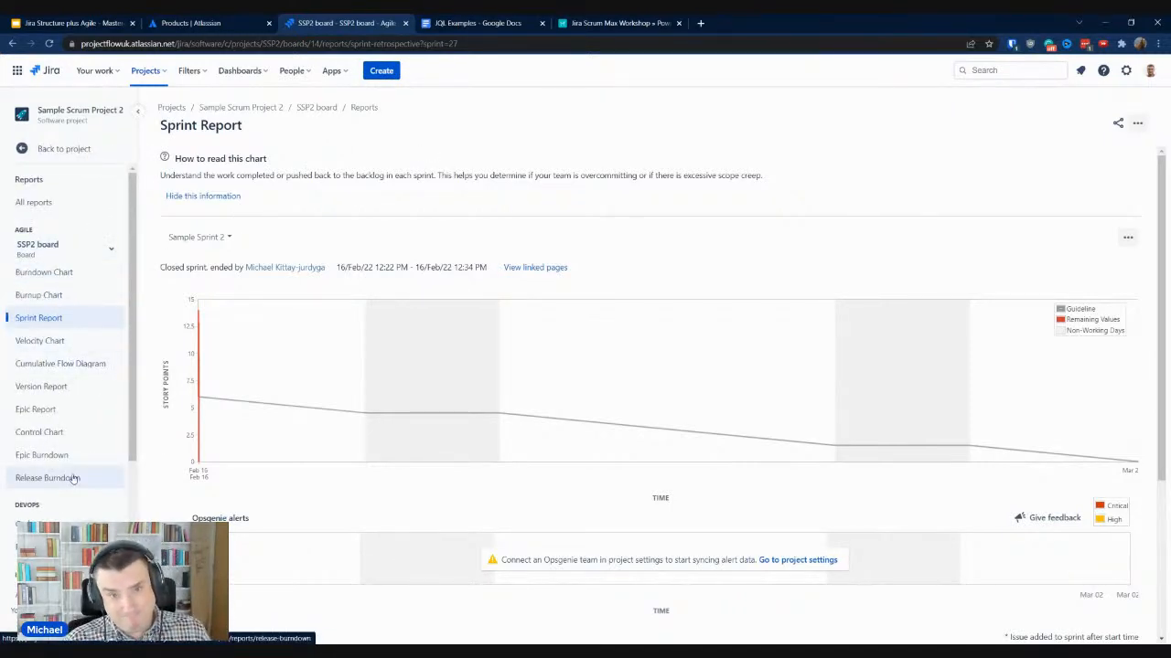
click(36, 272)
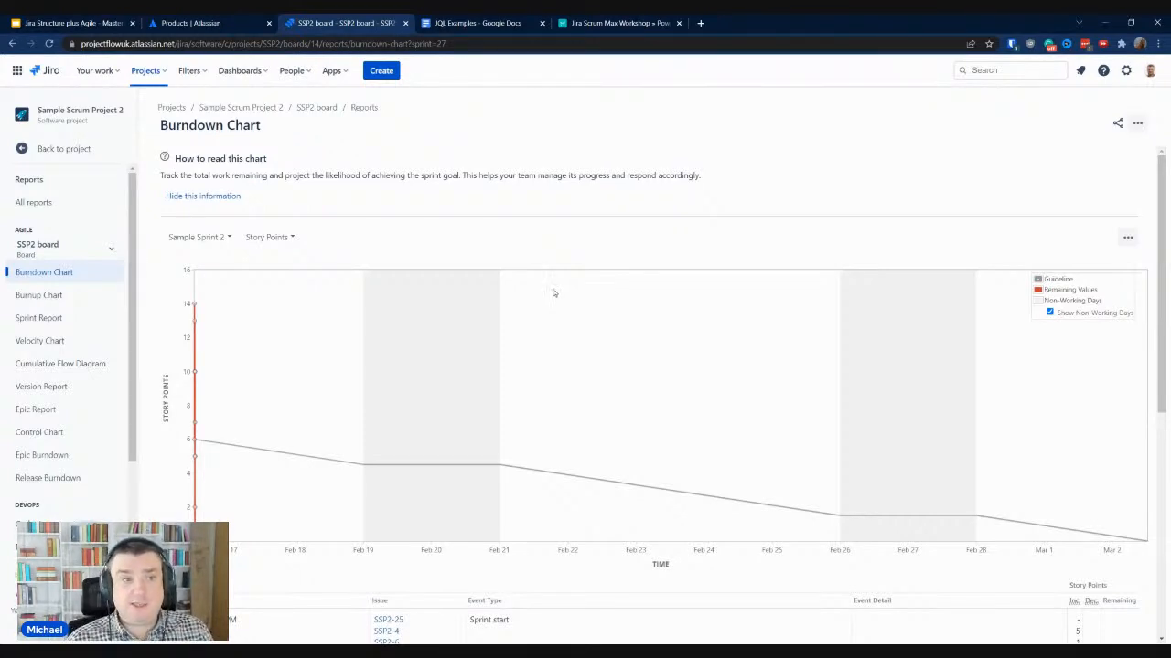
View the list of all filters, and open the advanced issue search
click(191, 73)
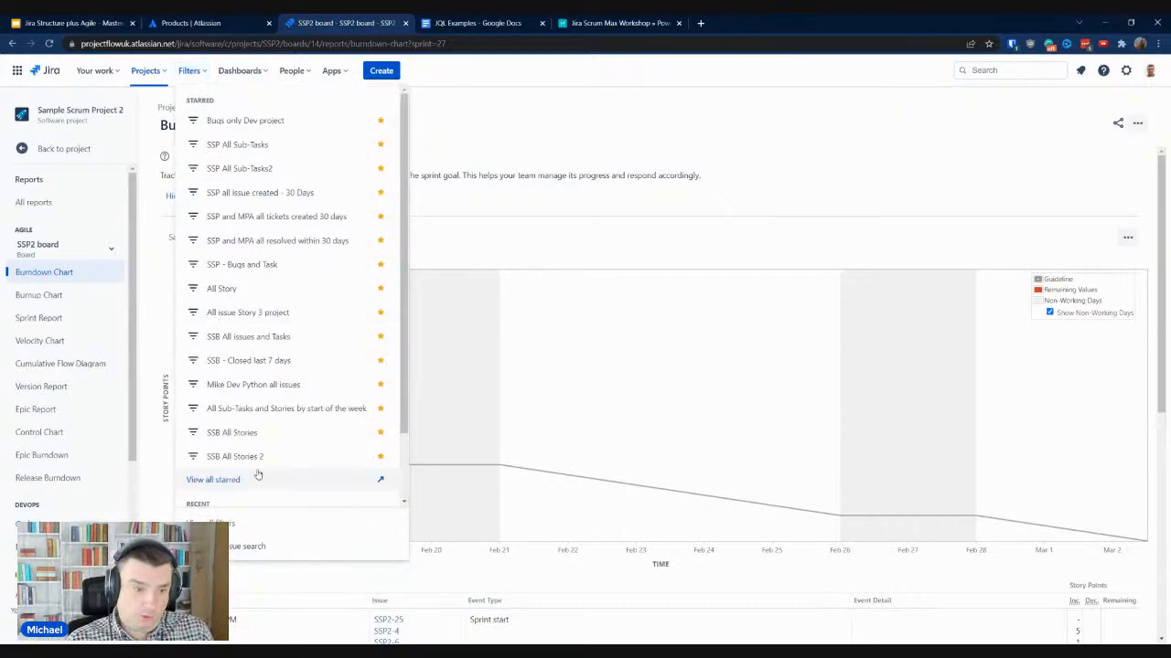
click(235, 523)
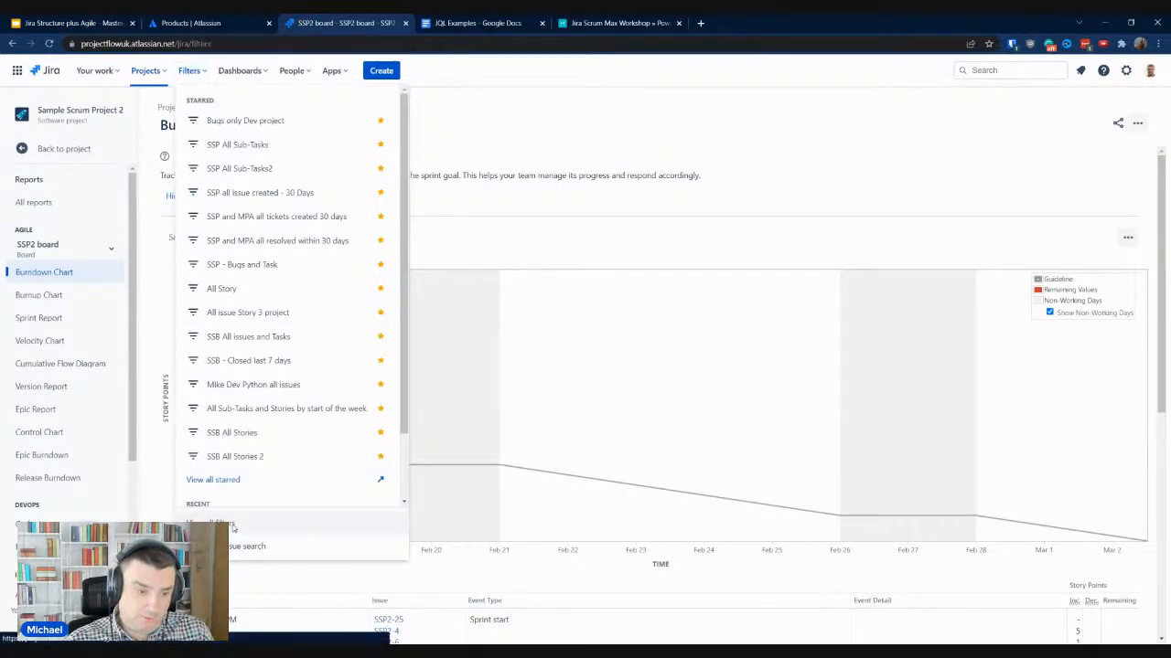
click(192, 73)
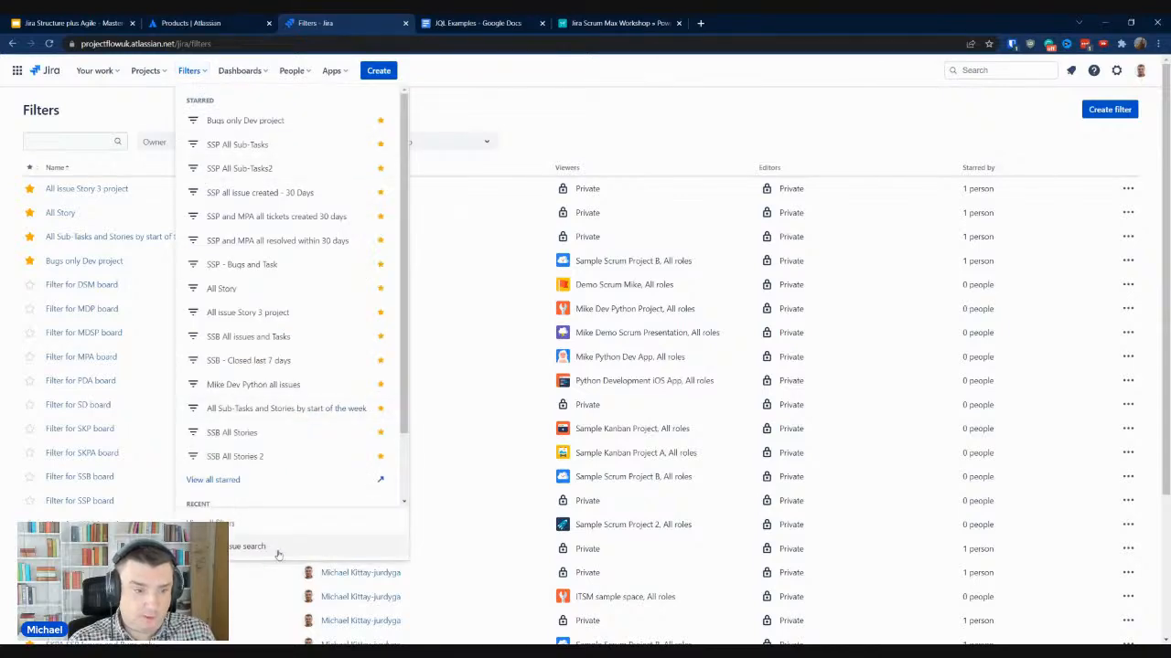
click(245, 551)
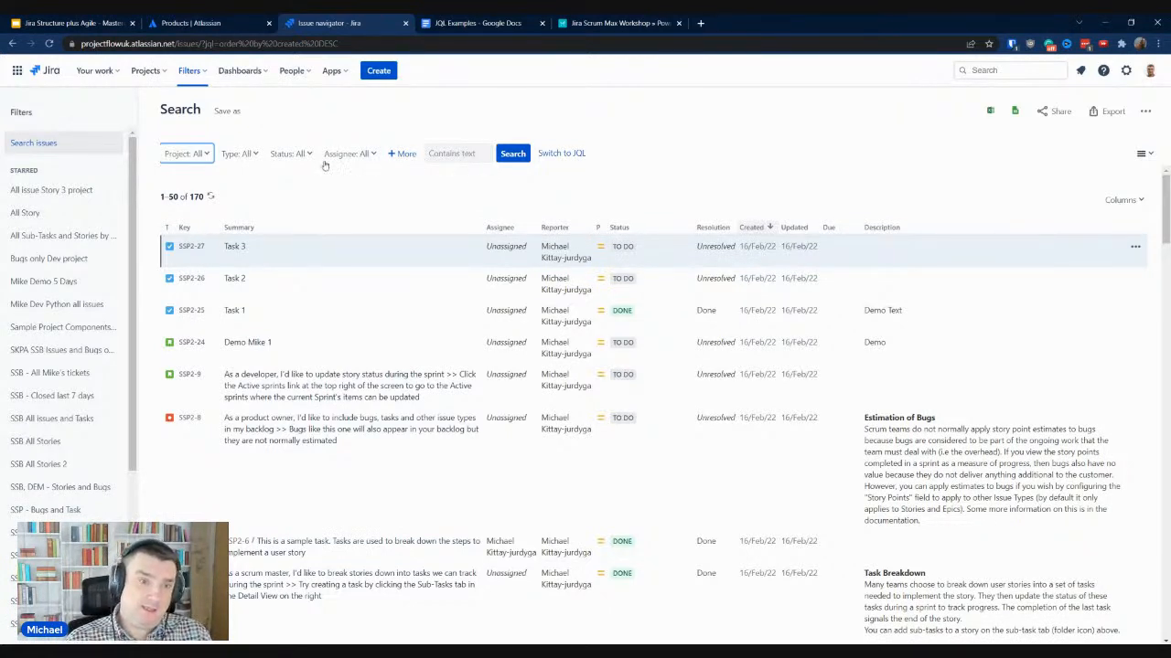
Limit the issue search to Sample Scrum Project 2 and show the results in Detail View
click(199, 156)
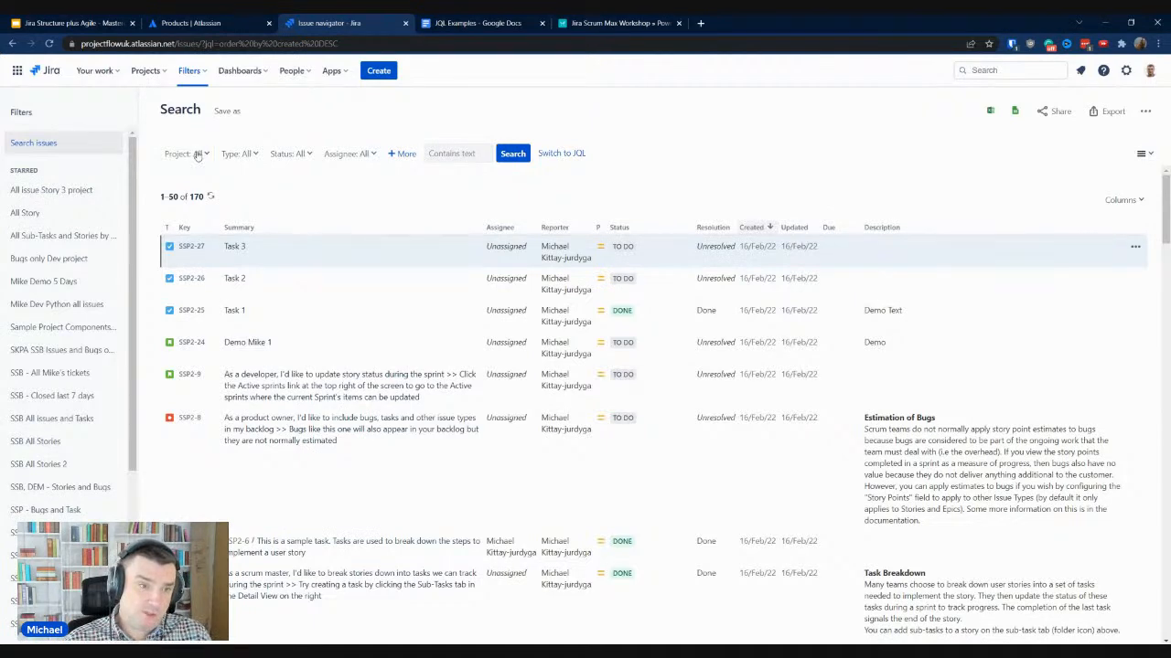
click(171, 229)
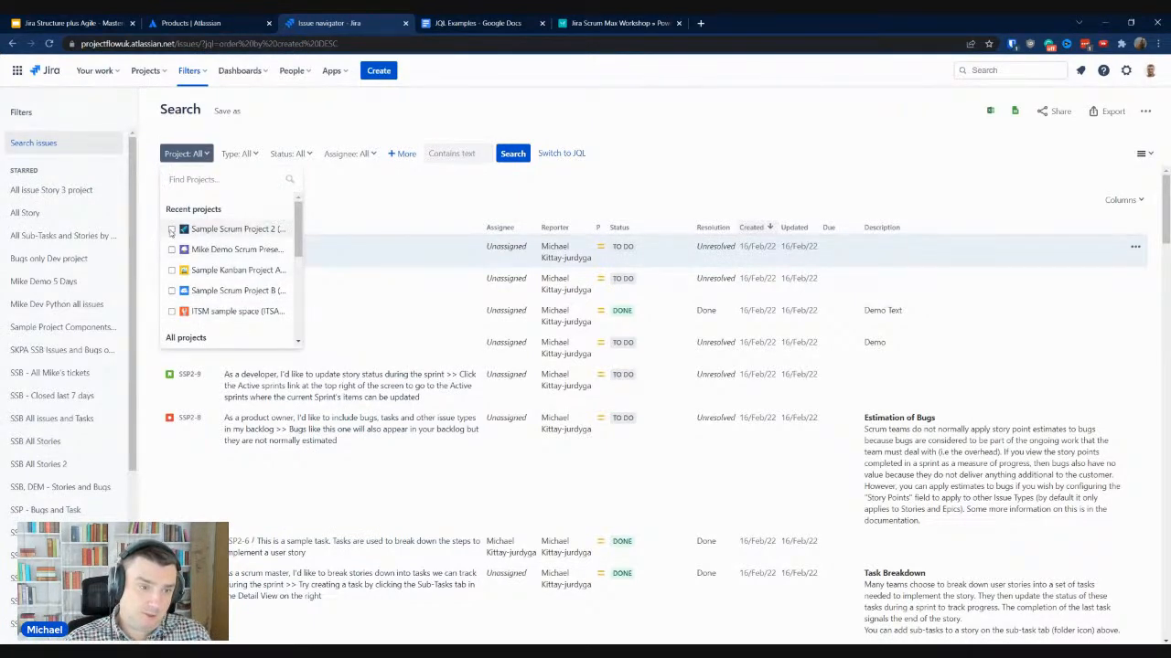
click(302, 153)
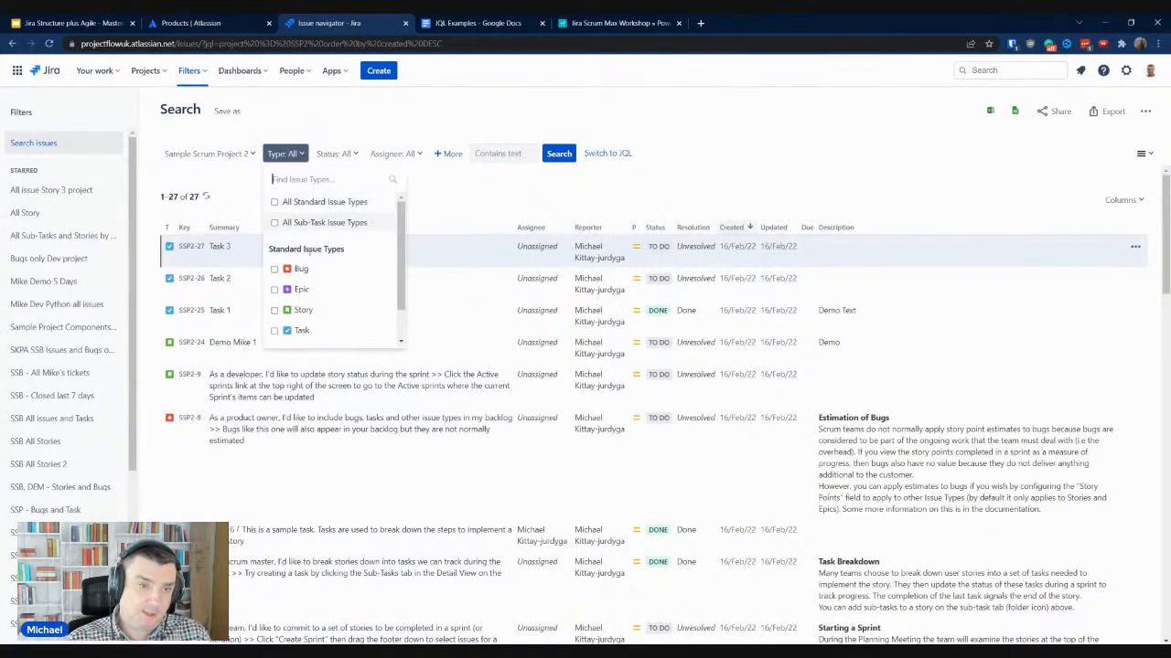
click(339, 134)
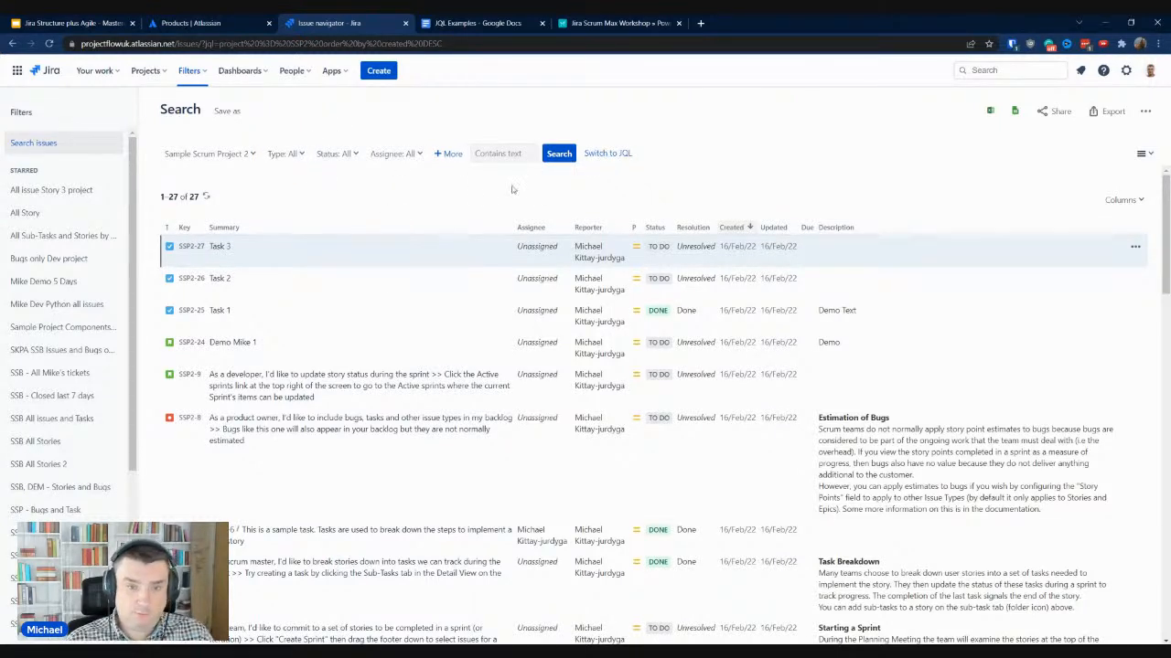
click(1141, 155)
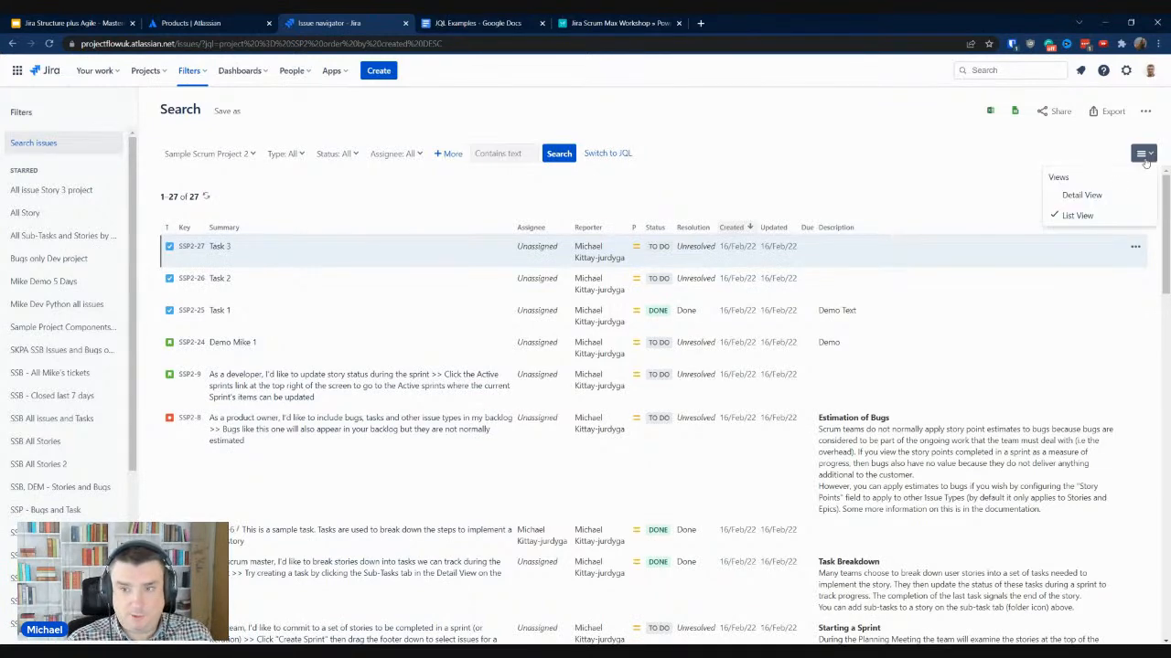
click(1076, 194)
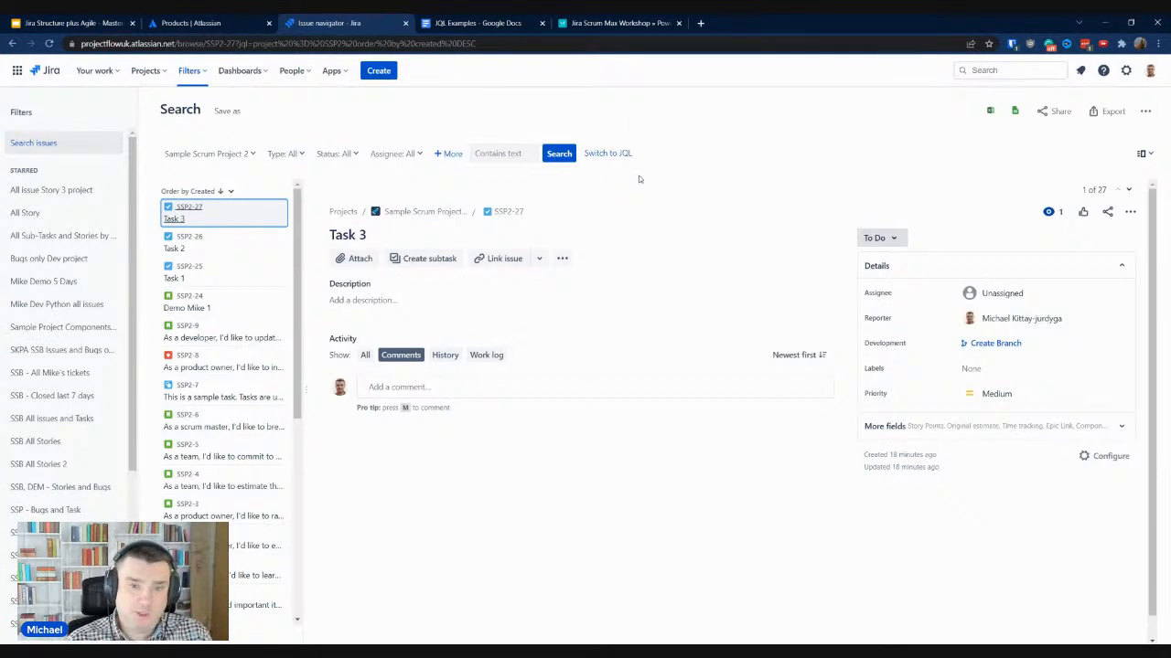
Switch the search to JQL and replace the "order by created DESC" clause with "and createdDate"
click(611, 155)
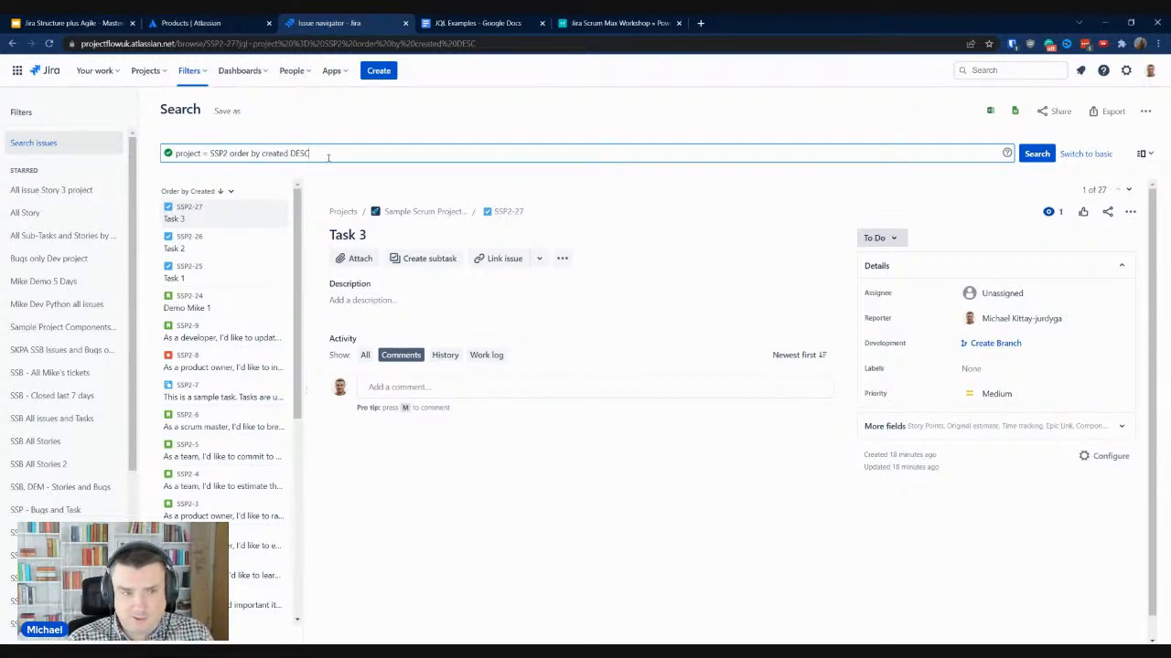
drag(328, 152, 229, 153)
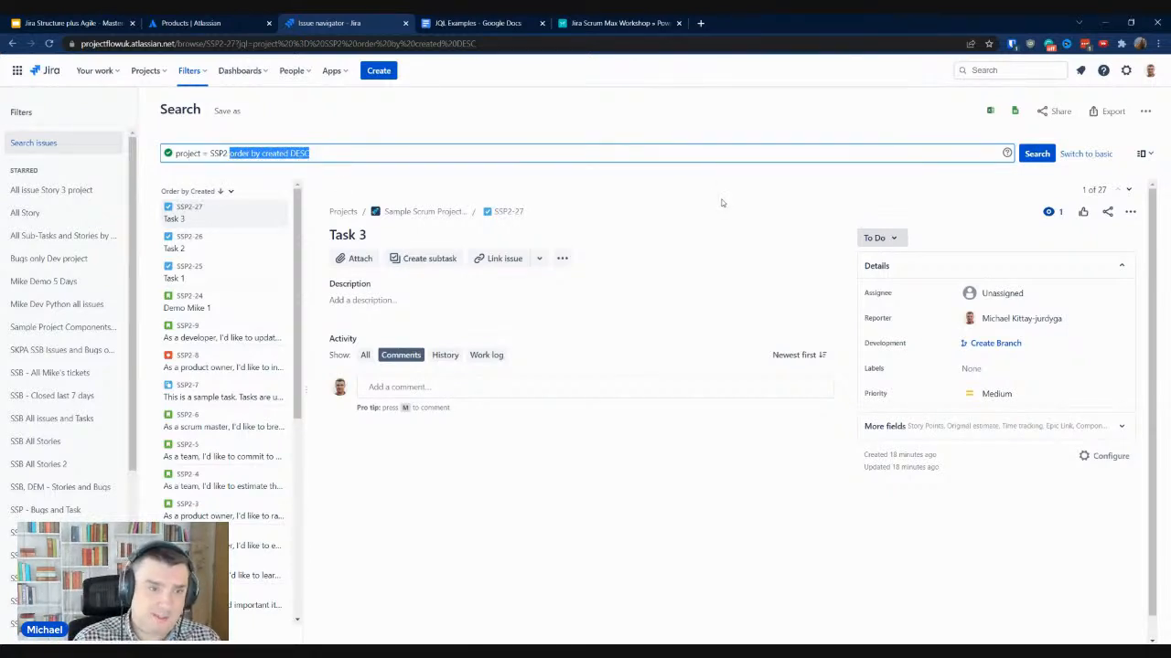
text(and)
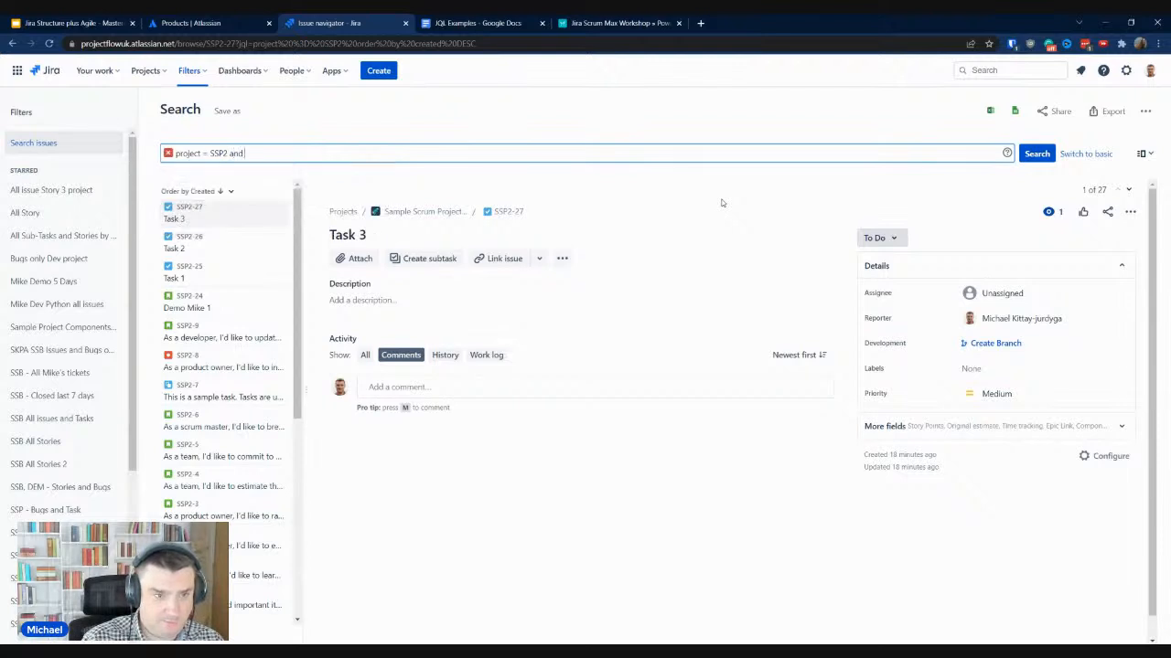
text( cre)
key(Down)
key(Down)
key(Return)
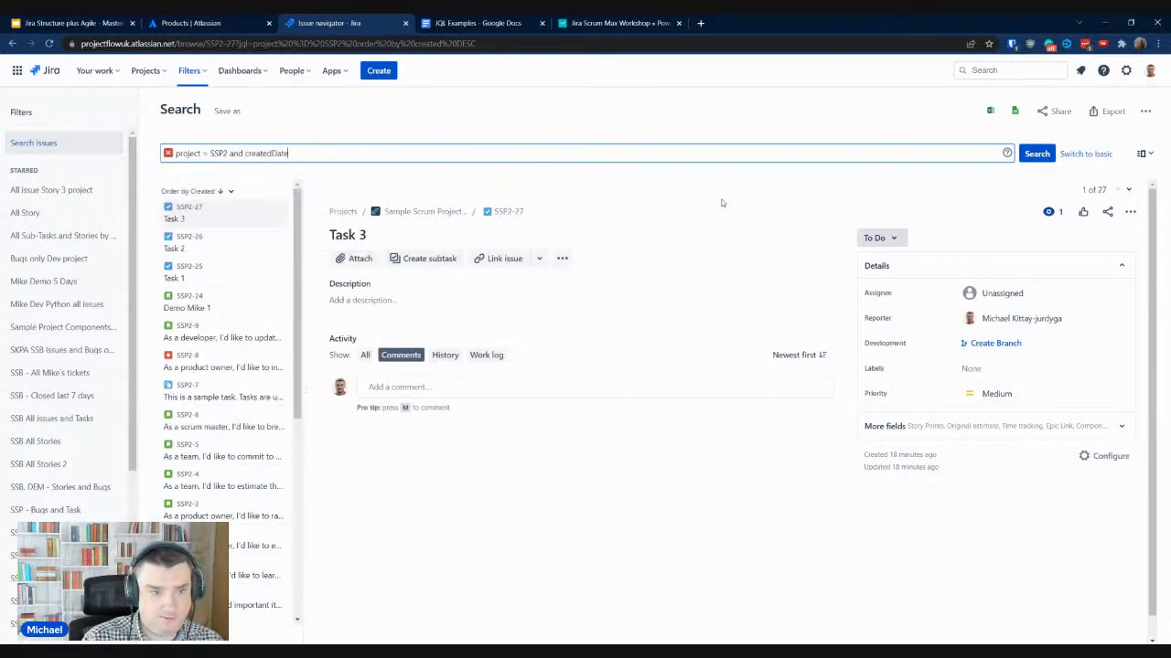
Complete the createdDate condition as ">= -4d" and run the query
key(Down)
key(Down)
key(Down)
key(Down)
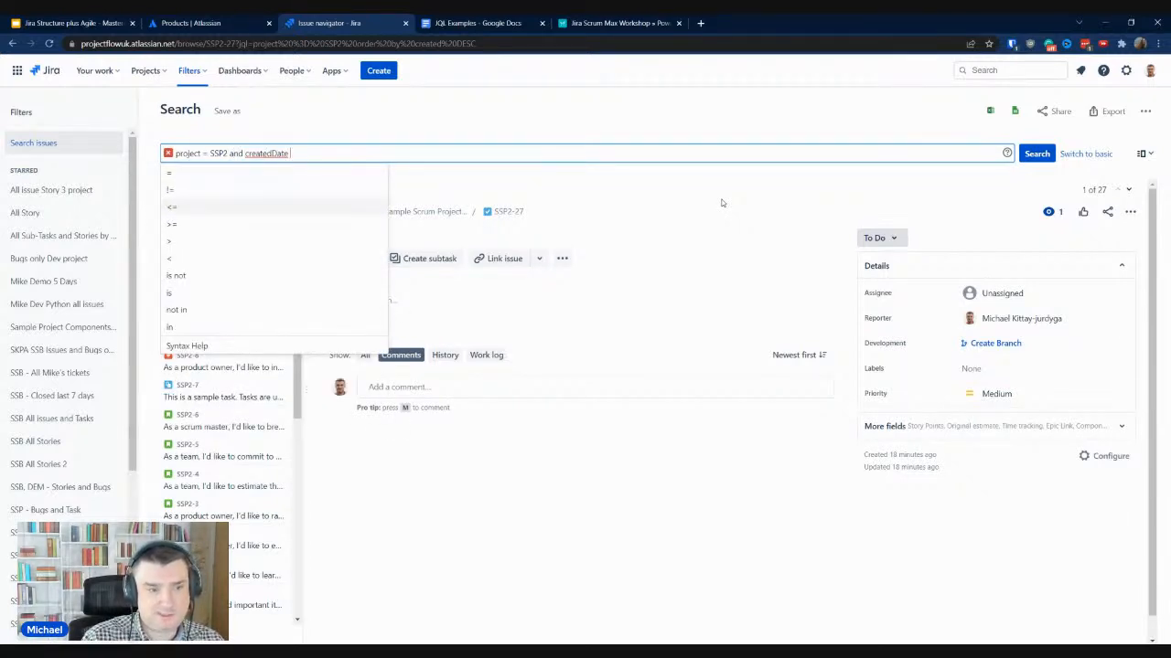
key(Return)
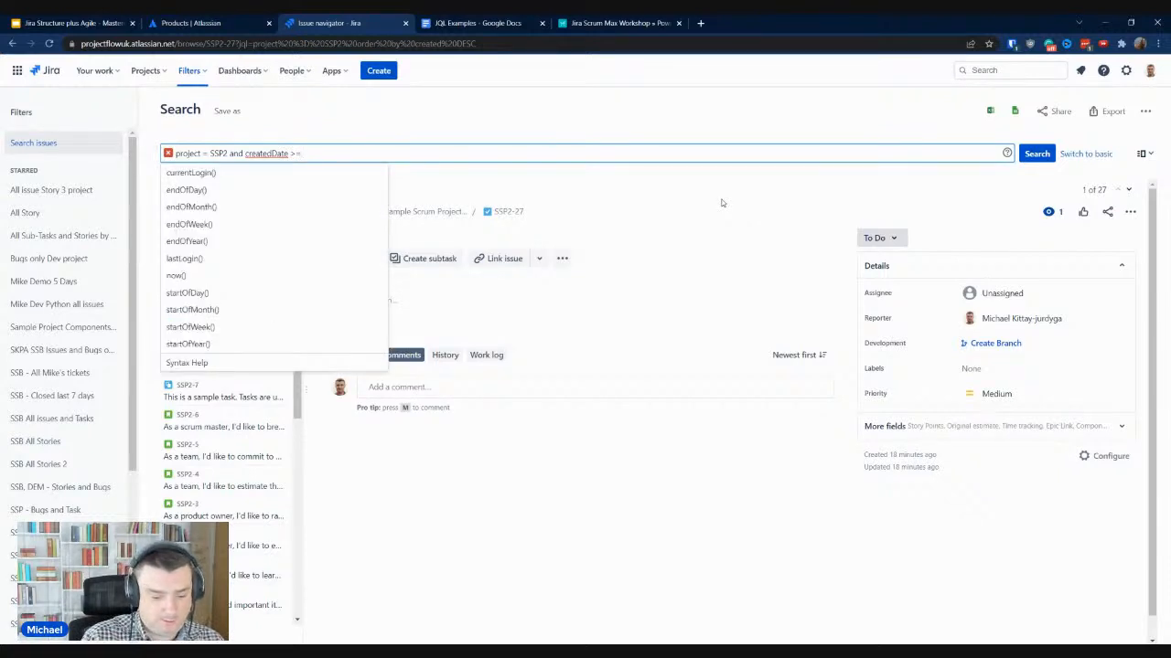
text(-4)
key(Return)
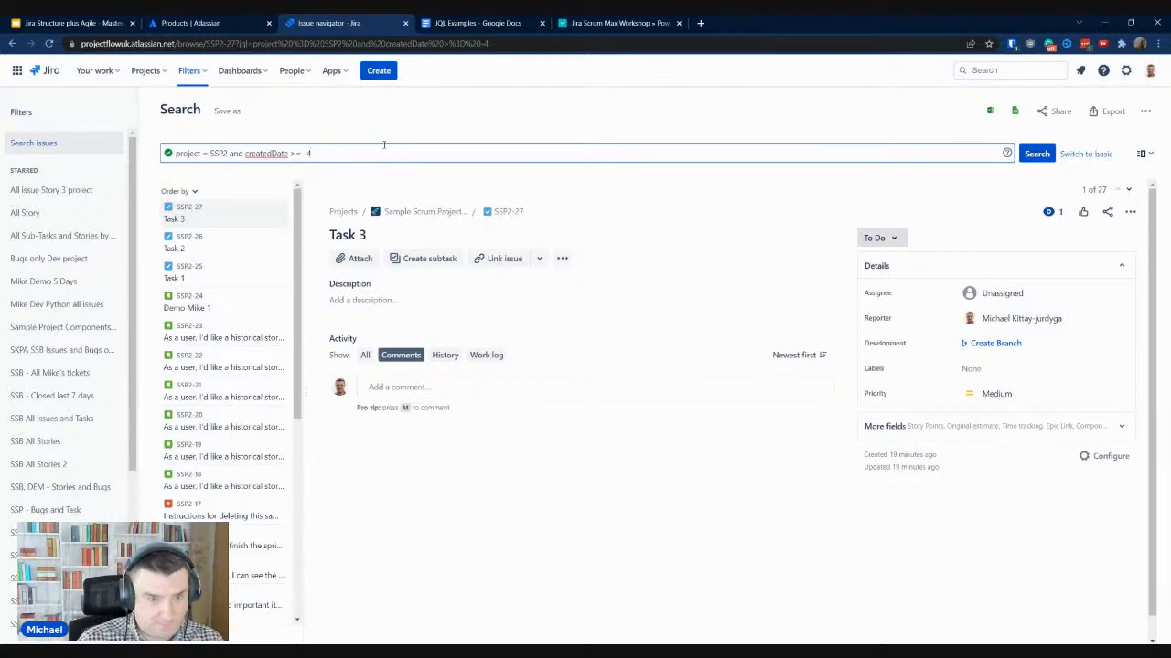
text(d)
key(Return)
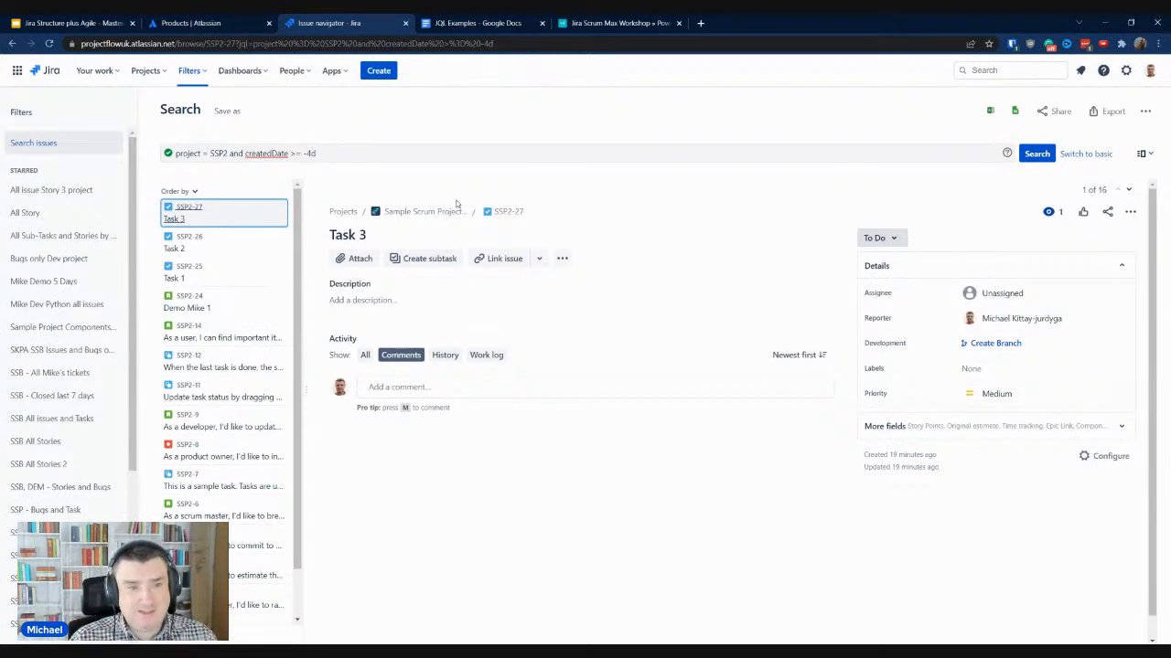
Add "ORDER BY createdDate ASC" to the end of the JQL query and run it
click(414, 153)
text(o)
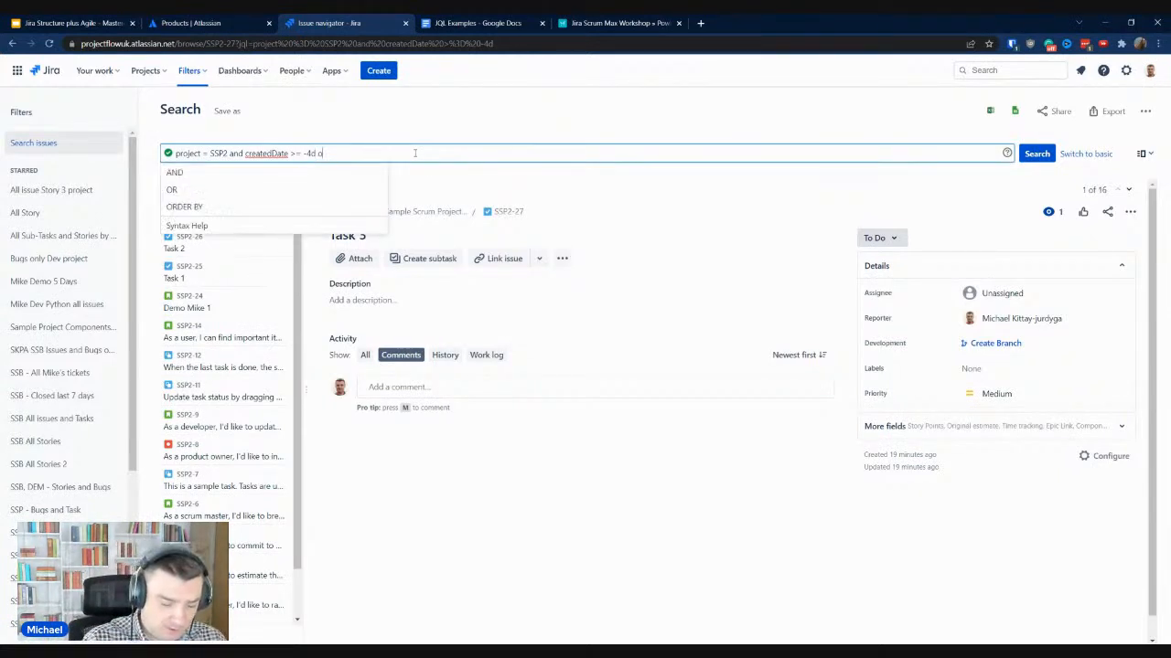
text(r)
key(Down)
key(Down)
key(Return)
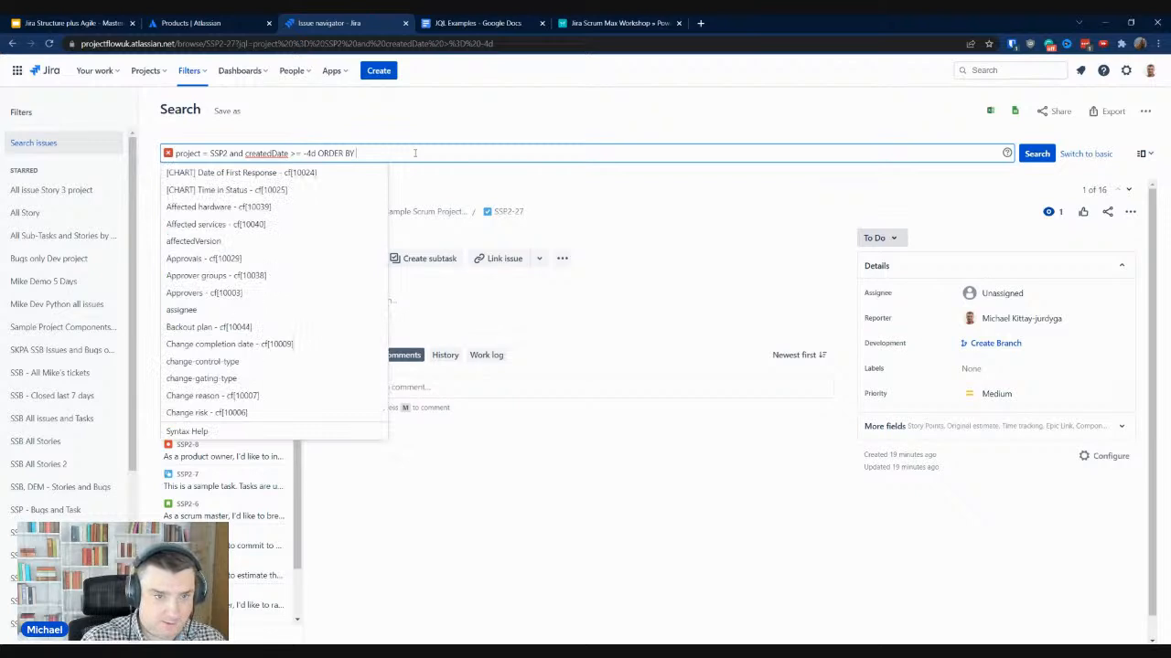
text(crea)
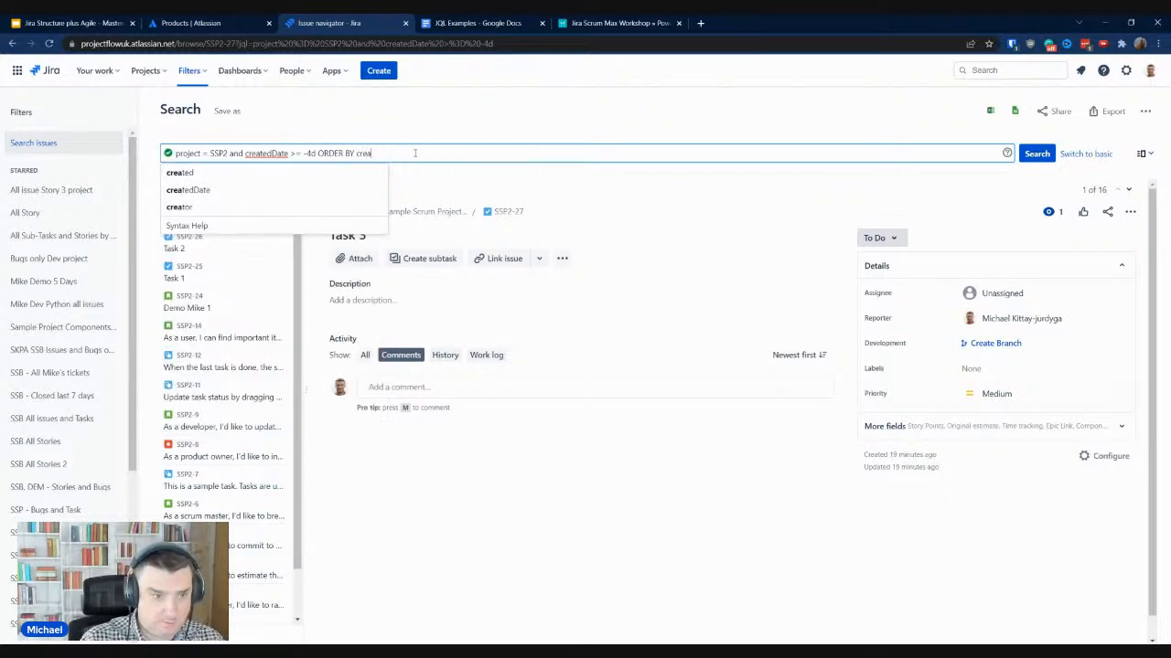
key(Down)
key(Down)
key(Return)
text(a)
key(Down)
key(Return)
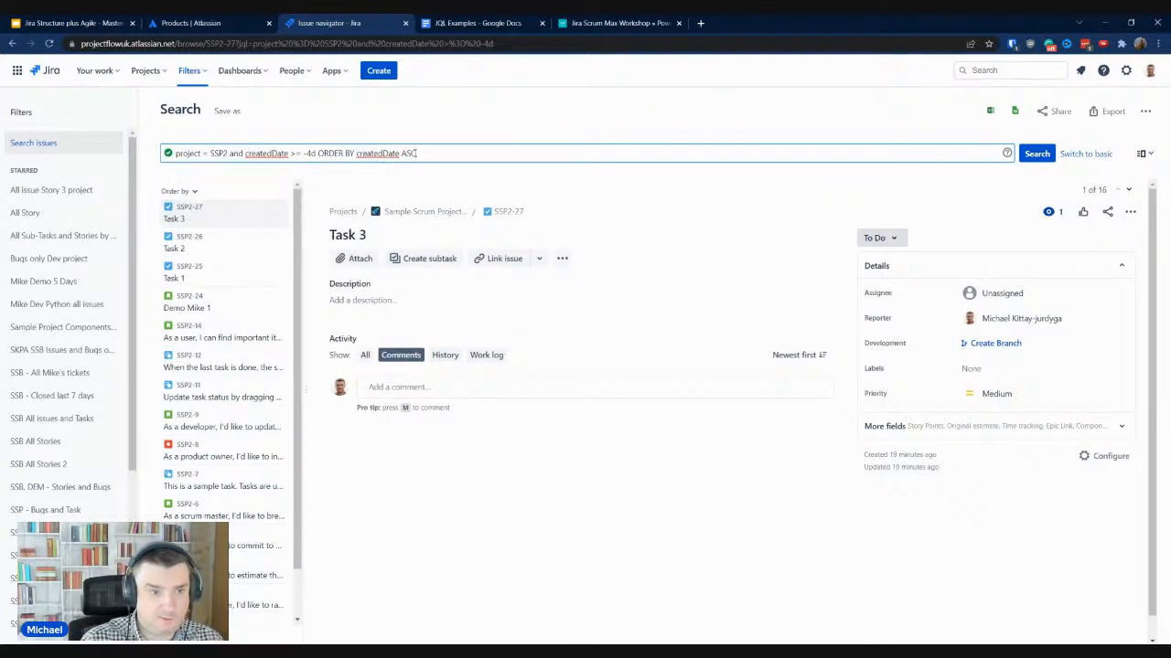
key(Return)
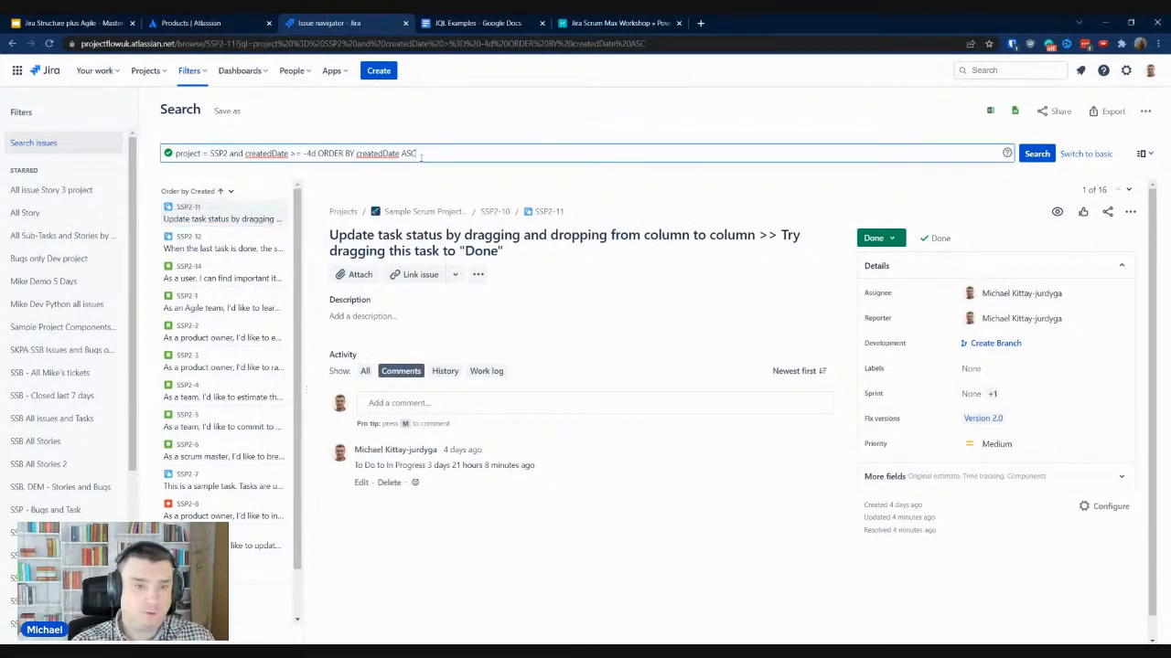
Change the query's createdDate sort direction to DESC and run the search again
double_click(419, 153)
text(d)
key(Return)
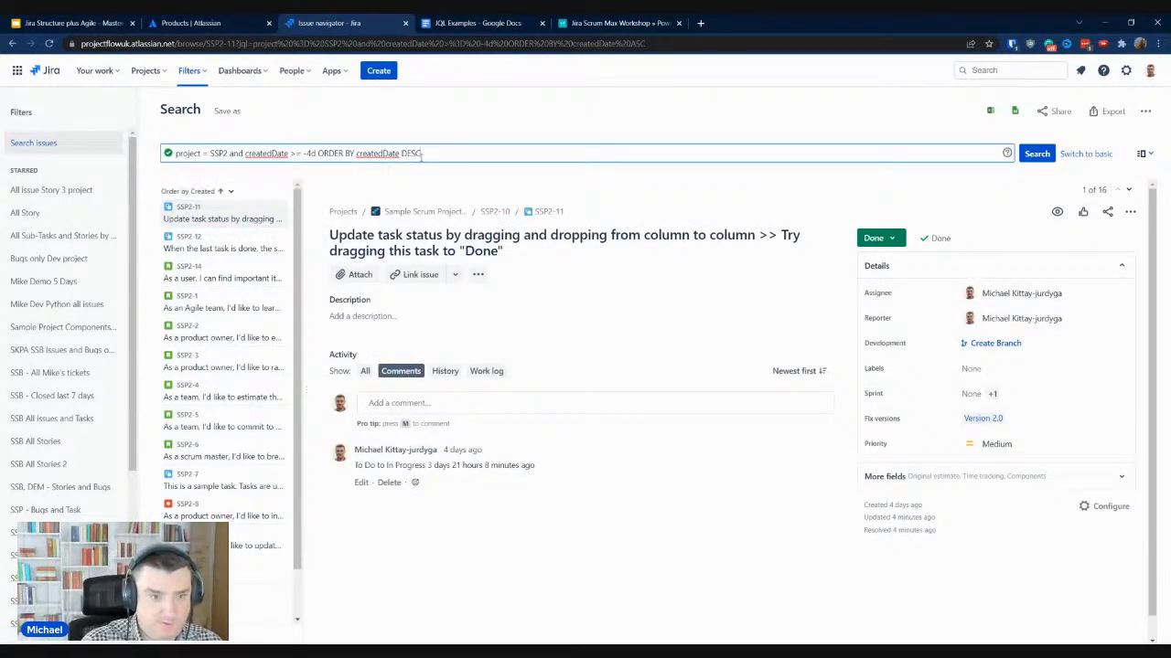
key(Return)
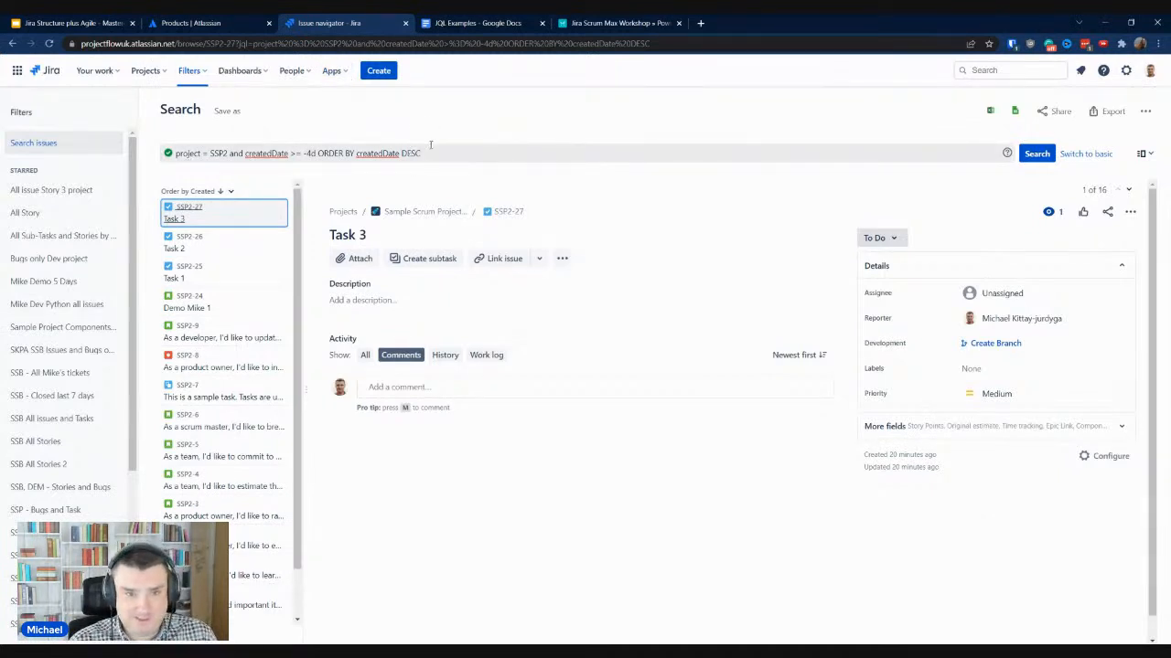
View the sample queries in the JQL Examples document in Google Docs, and switch to the Jira Scrum Max Workshop signup page
click(474, 23)
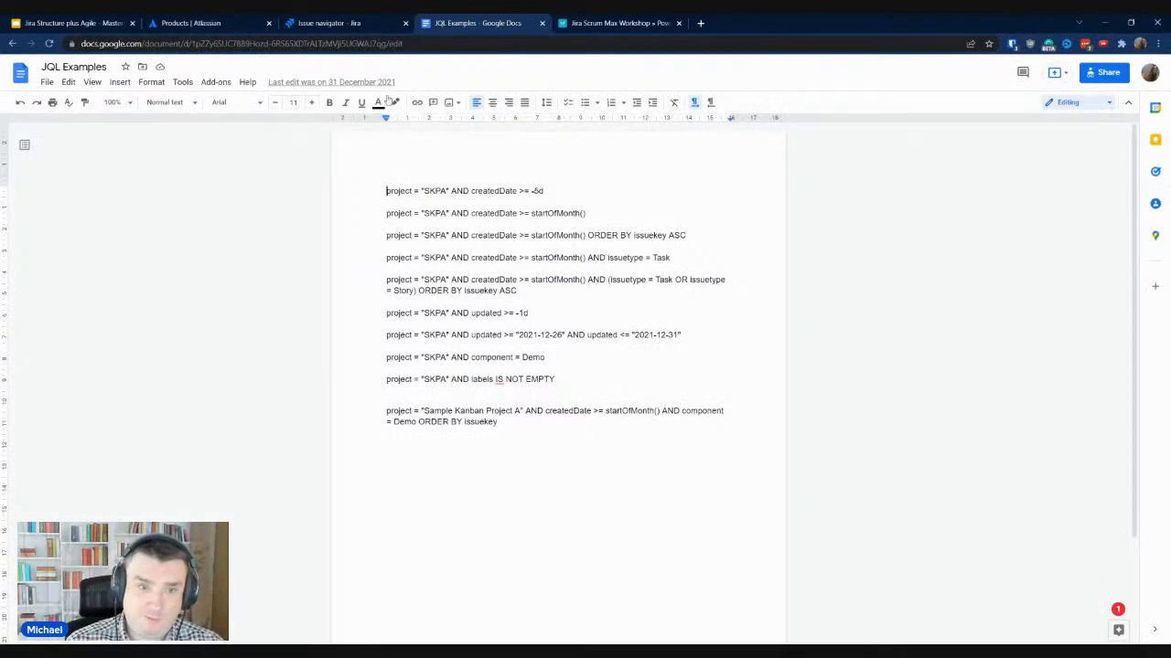
click(338, 23)
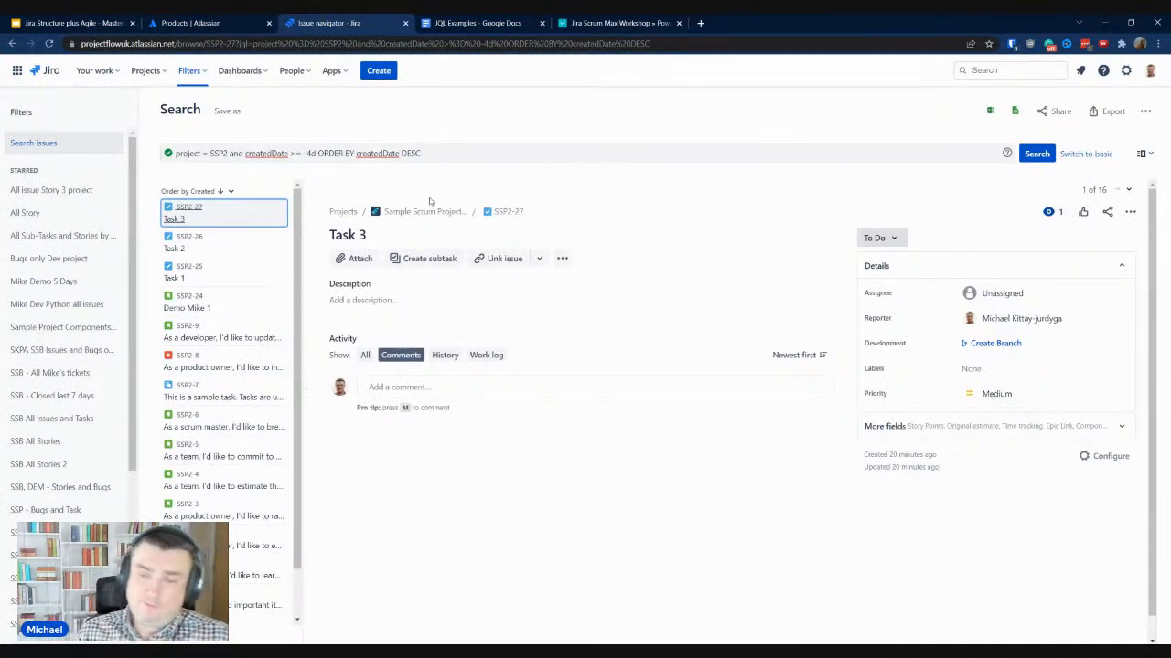
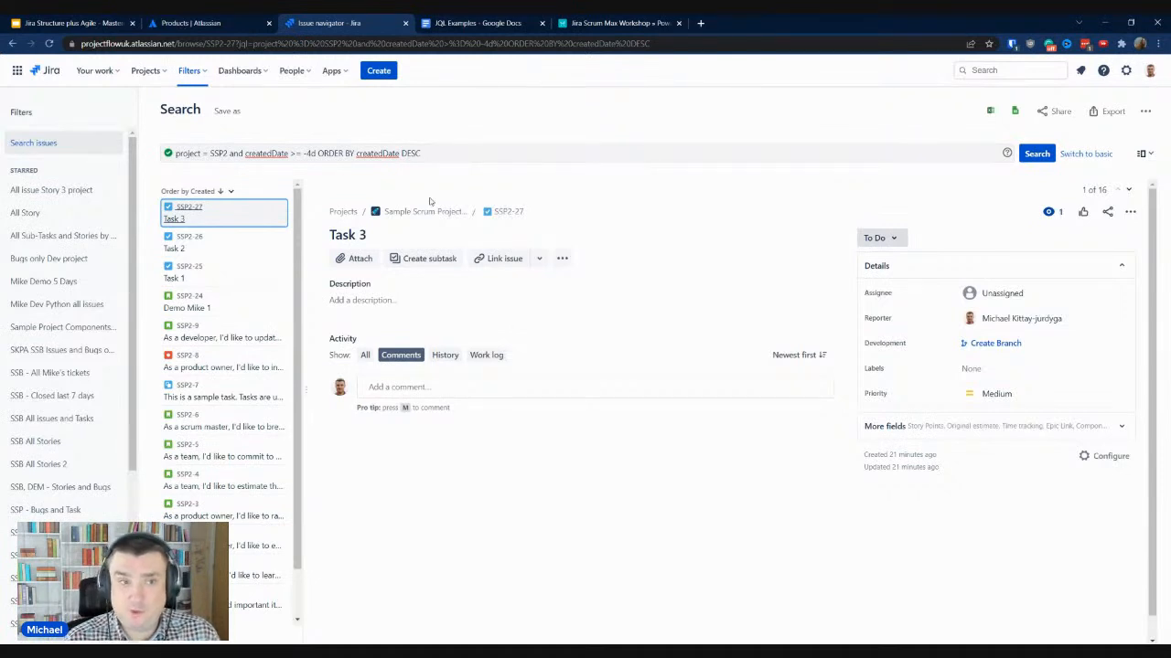
click(625, 25)
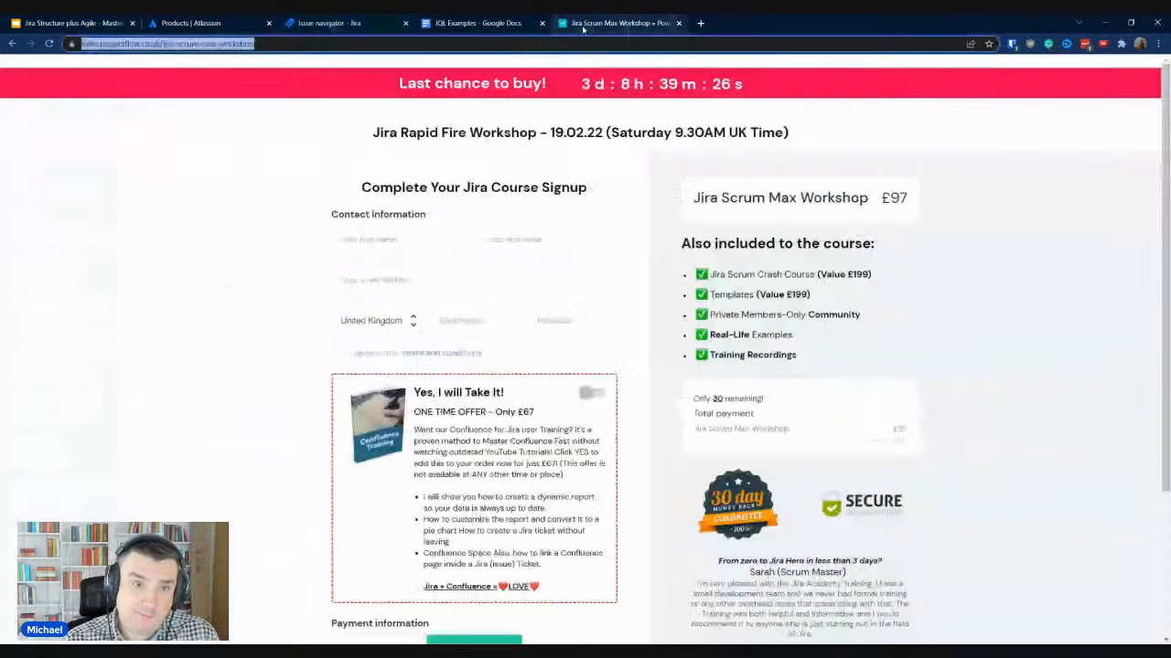